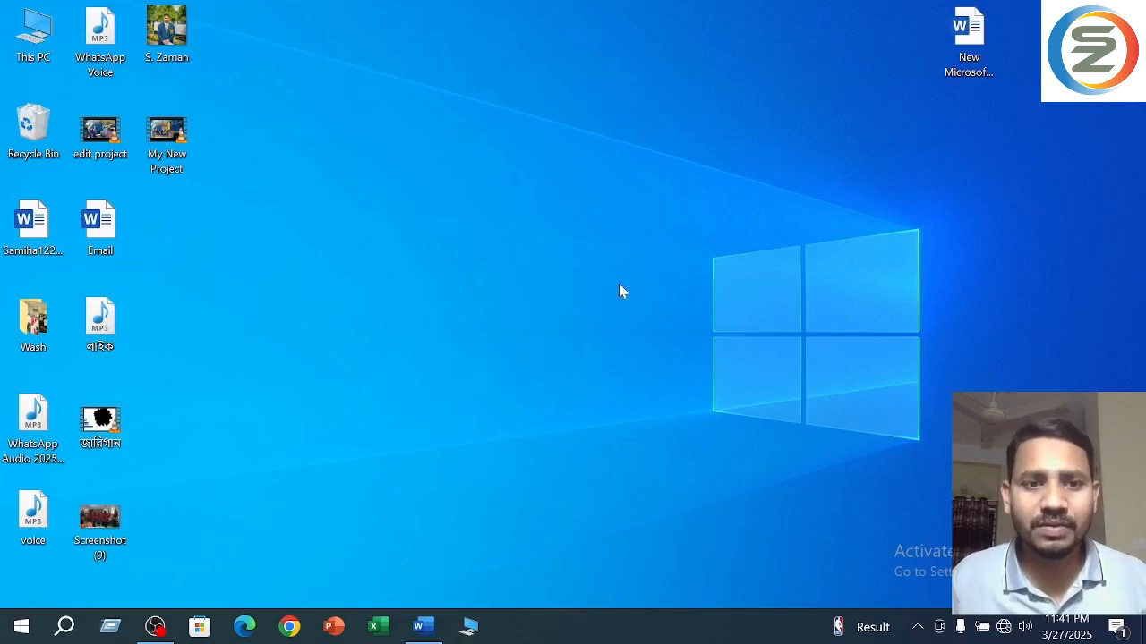
- Switch to the open Word document and try out a left tab stop just before the 1-inch mark, removing it again
{"action": "left_click", "coordinate": [421, 627]}
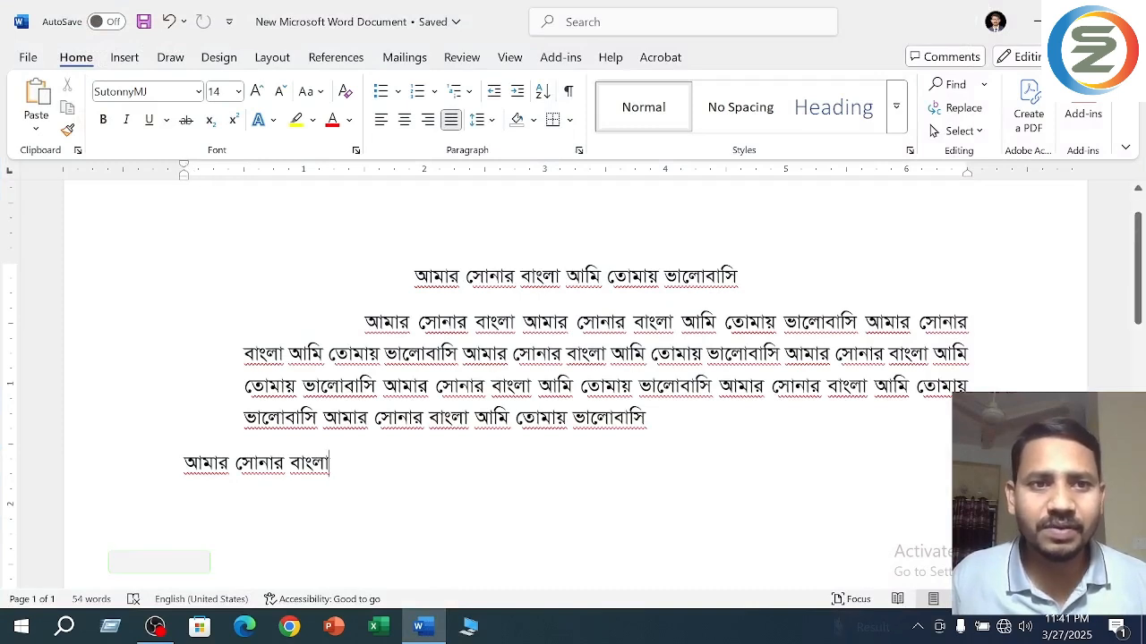
{"action": "mouse_move", "coordinate": [184, 164]}
{"action": "left_mouse_down"}
{"action": "mouse_move", "coordinate": [248, 170]}
{"action": "mouse_move", "coordinate": [185, 171]}
{"action": "left_mouse_up"}
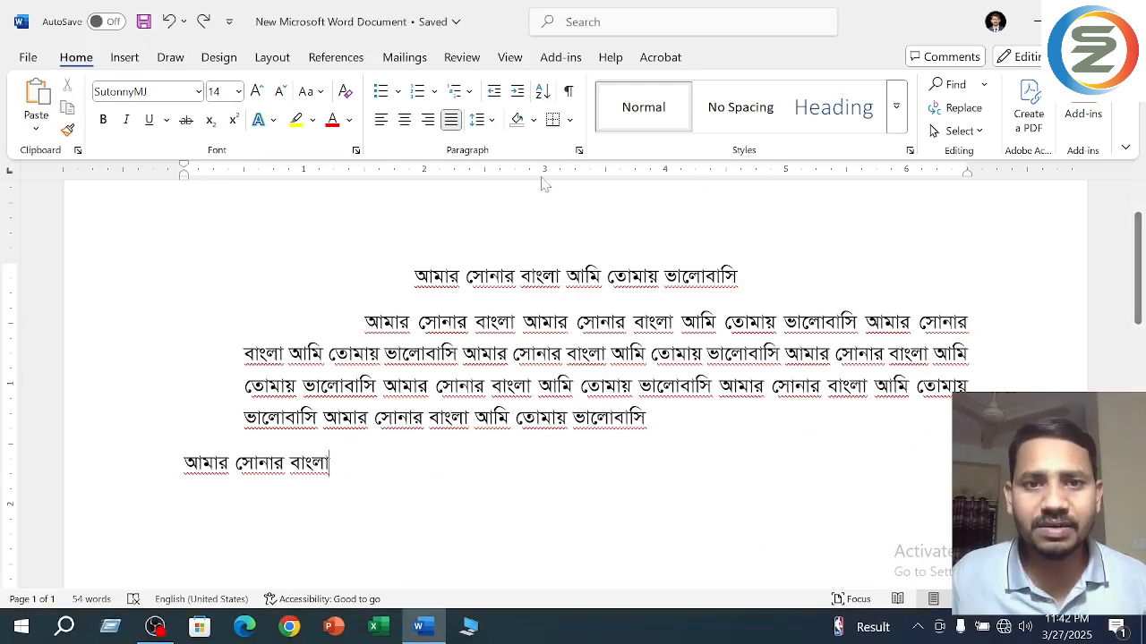
{"action": "left_click", "coordinate": [296, 173]}
{"action": "left_click_drag", "start_coordinate": [296, 177], "coordinate": [296, 409]}
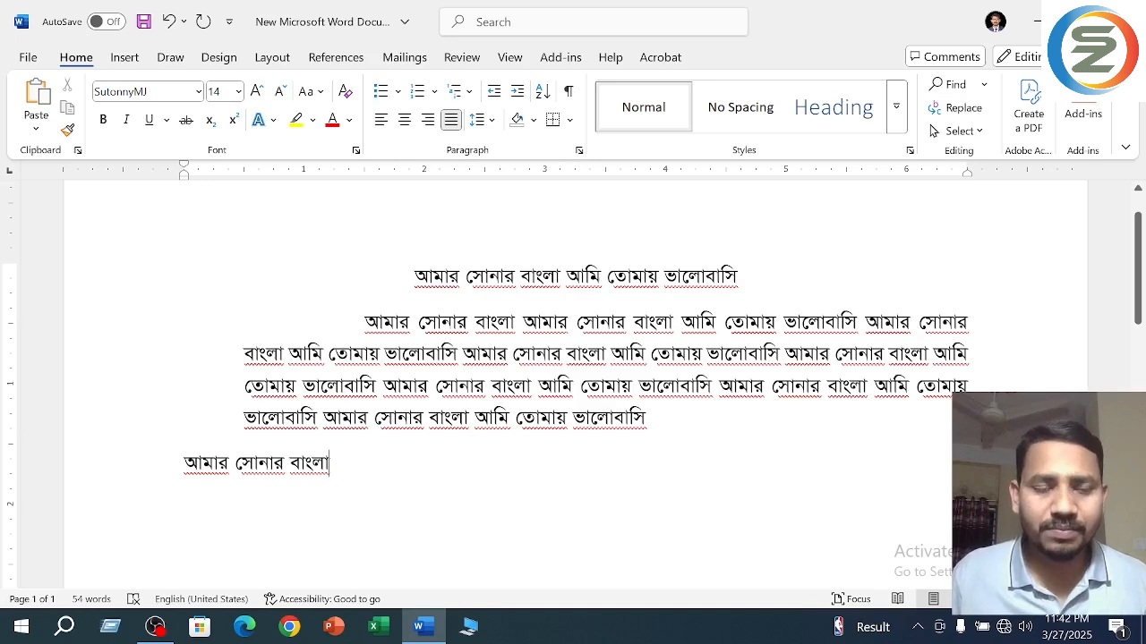
- Indent the last line "আমার সোনার বাংলা" with one tab at its beginning
{"action": "left_click_drag", "start_coordinate": [184, 463], "coordinate": [328, 465]}
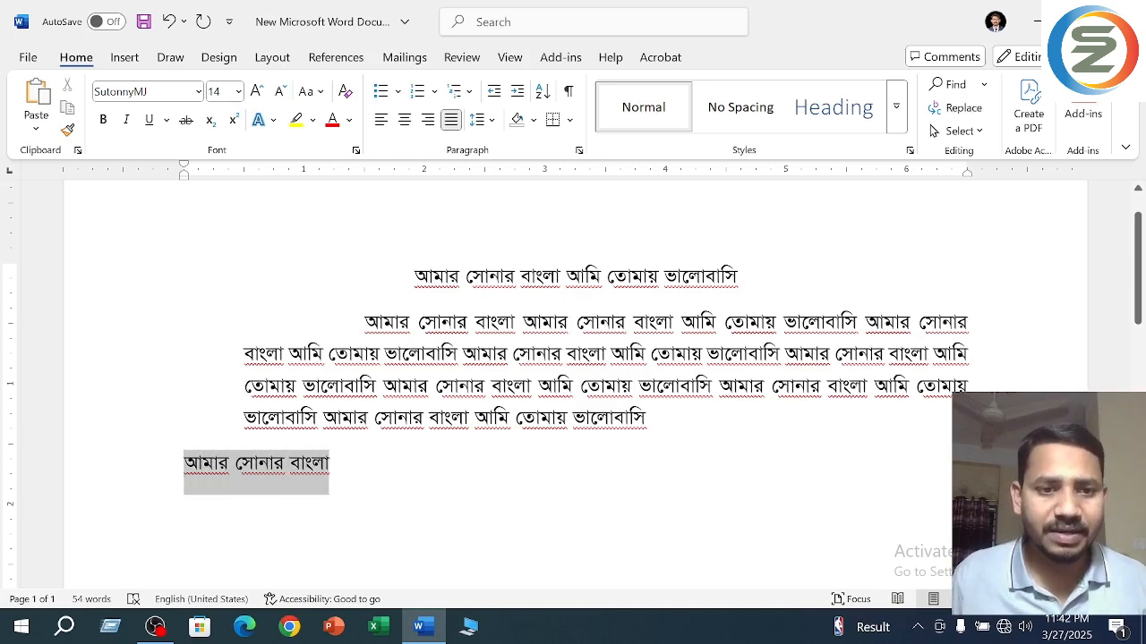
{"action": "left_click", "coordinate": [188, 462]}
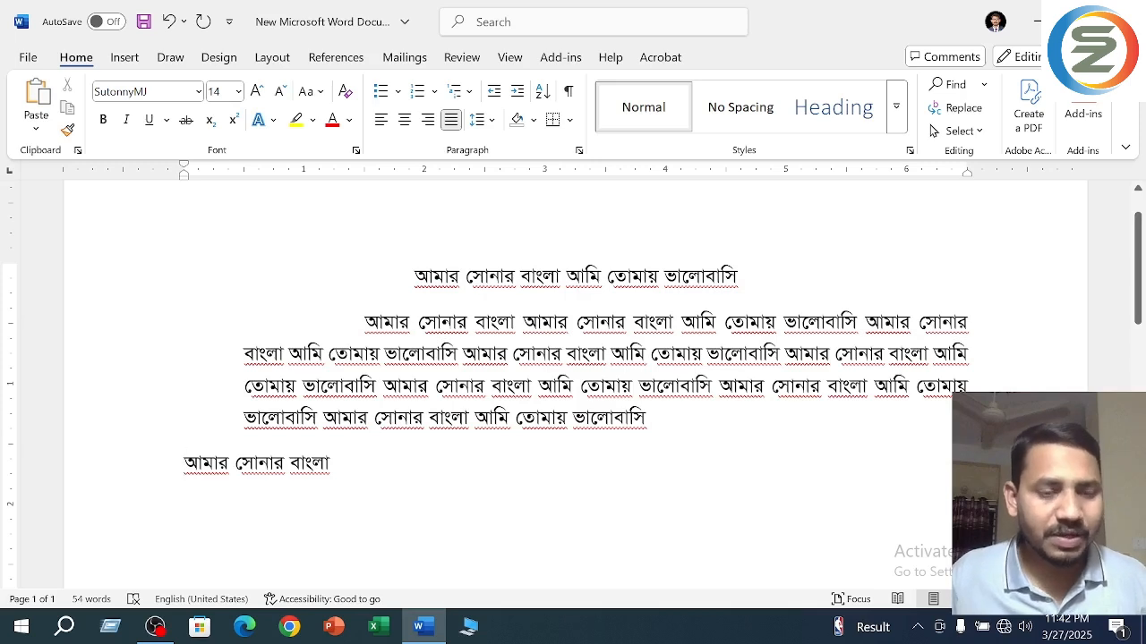
{"action": "key", "text": "Tab"}
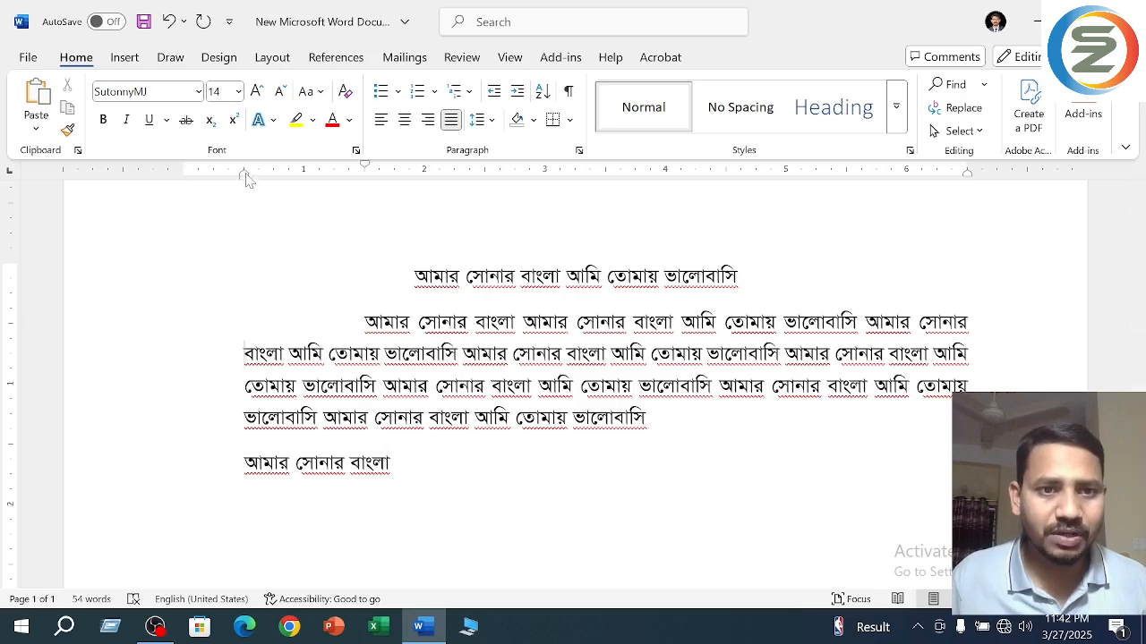
- Move the body paragraph's left indent back to 0 inches and replace the tab at the start of the last line
{"action": "left_click_drag", "start_coordinate": [244, 175], "coordinate": [184, 177]}
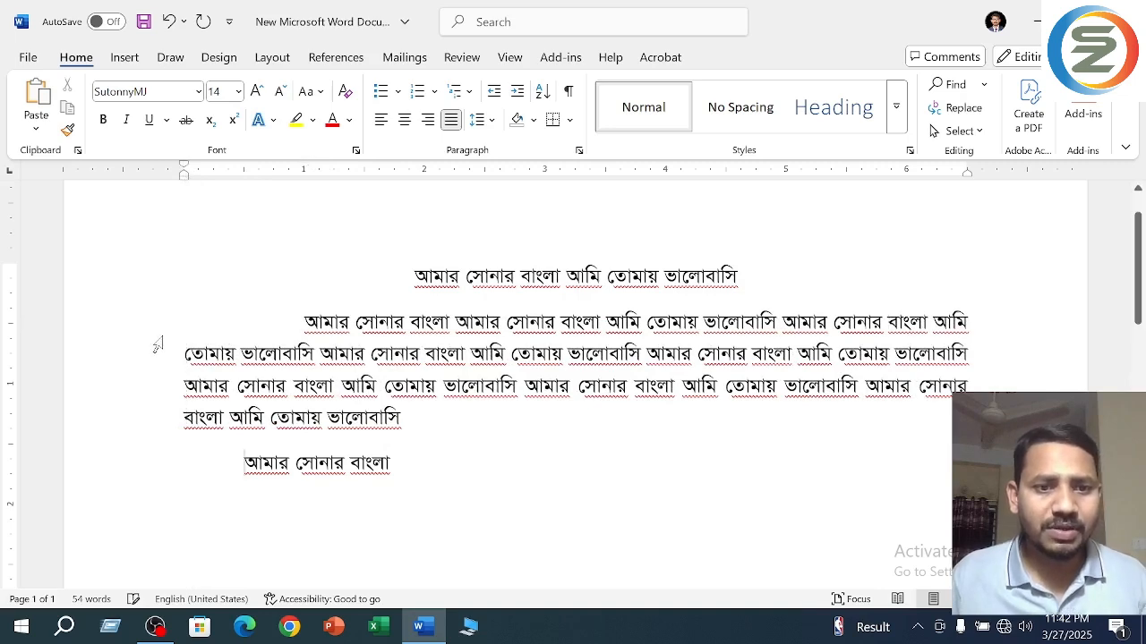
{"action": "key", "text": "BackSpace"}
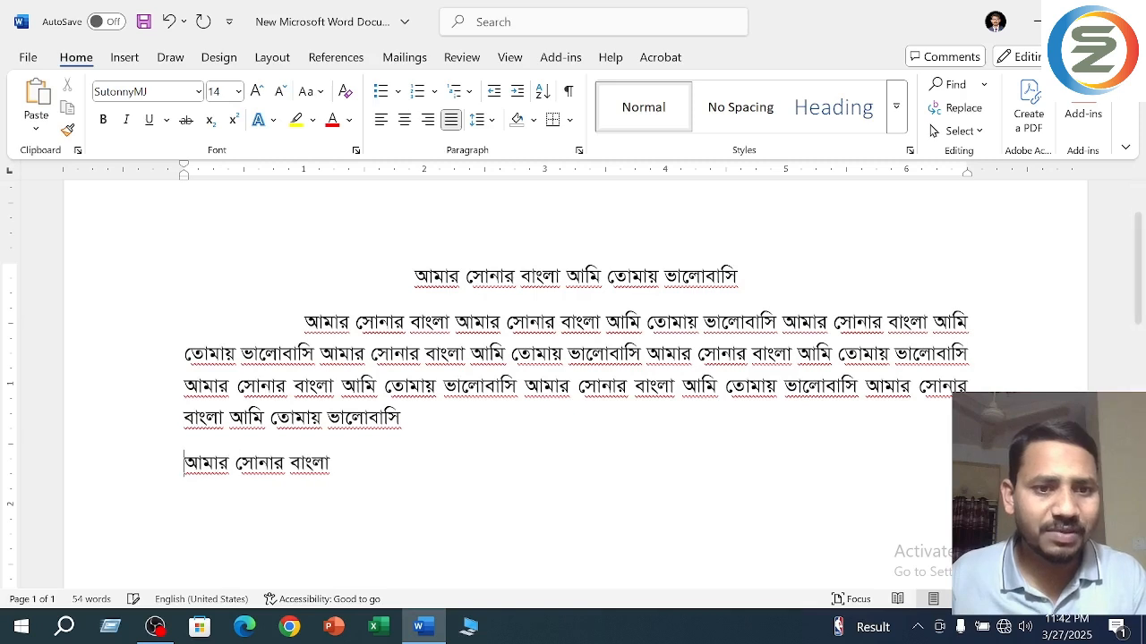
{"action": "left_click_drag", "start_coordinate": [186, 179], "coordinate": [188, 182]}
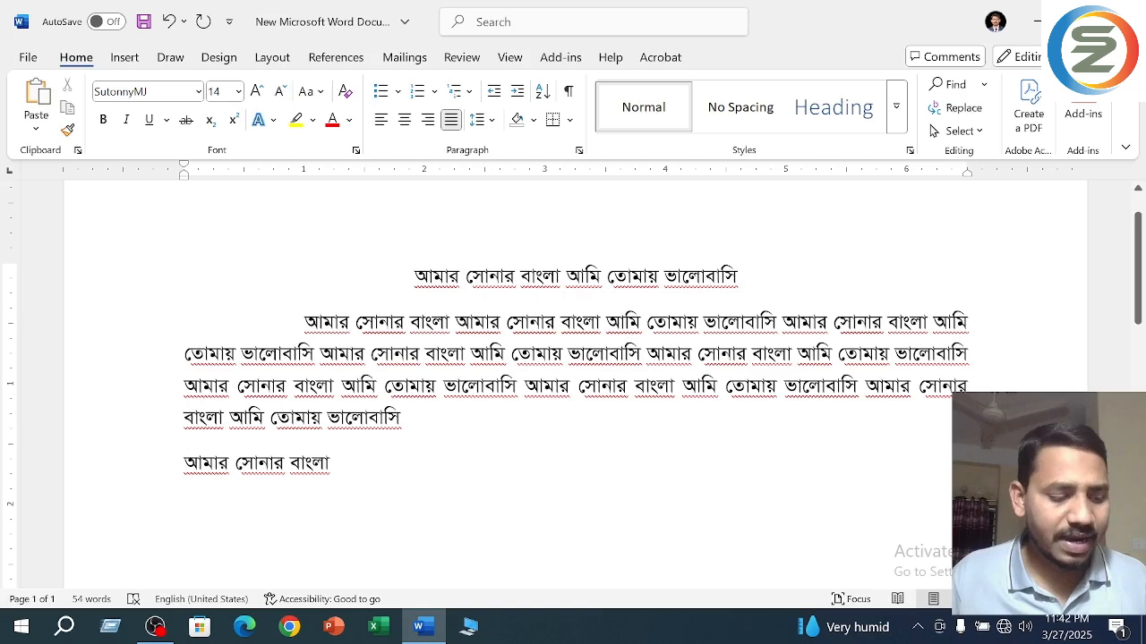
{"action": "key", "text": "Tab"}
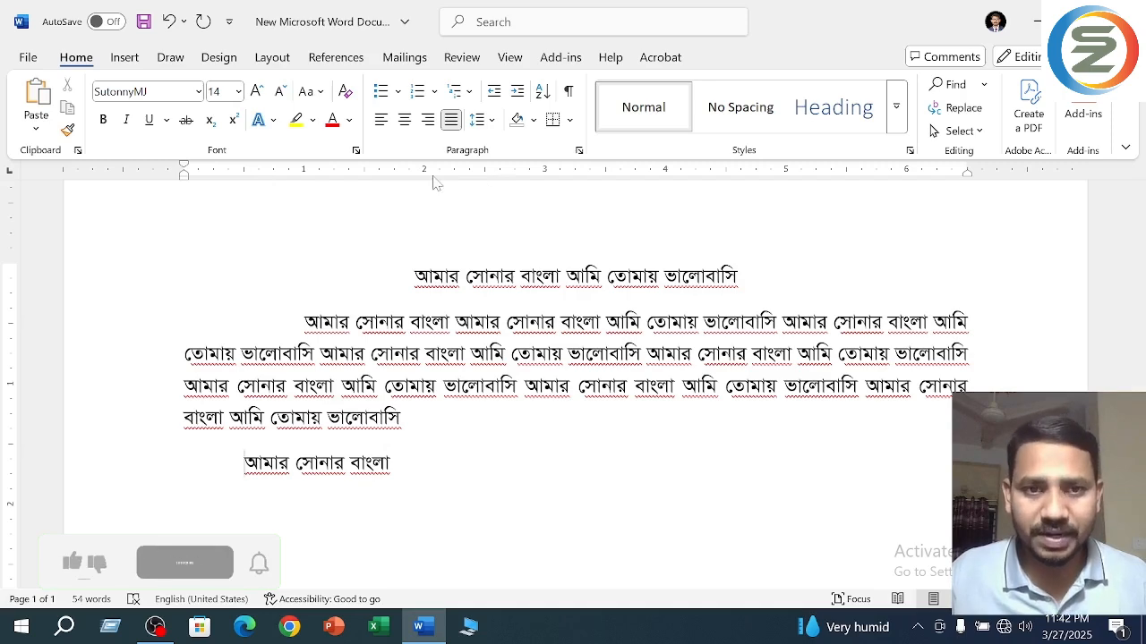
- Check the default tab stop distance in the Tabs dialog and close it, discarding the stray equation placeholder
{"action": "key", "text": "alt+o"}
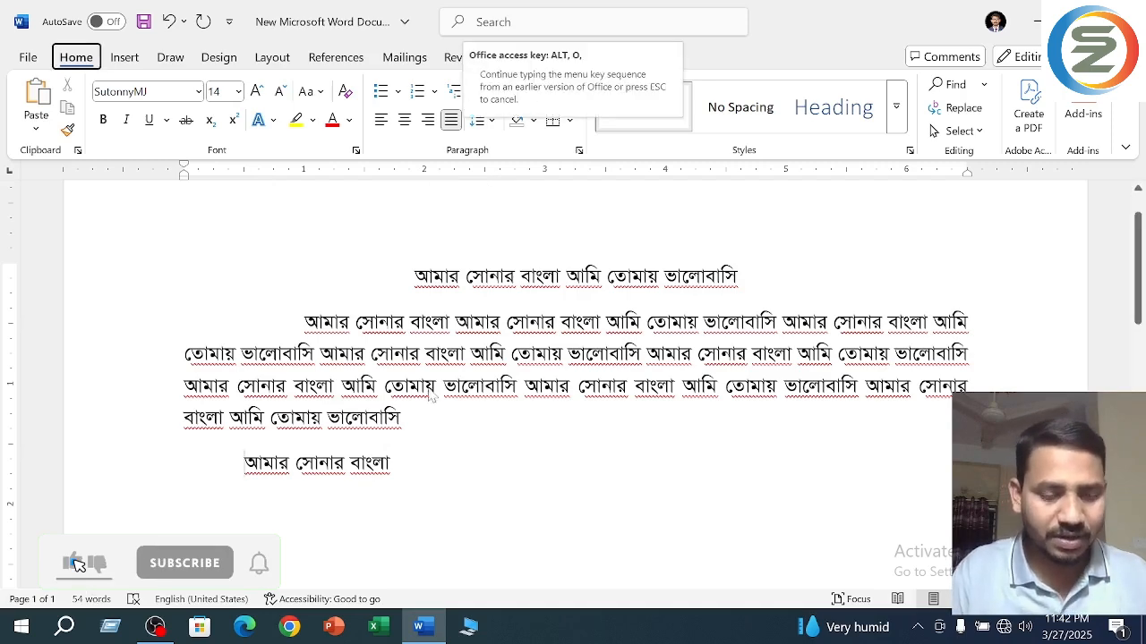
{"action": "key", "text": "t"}
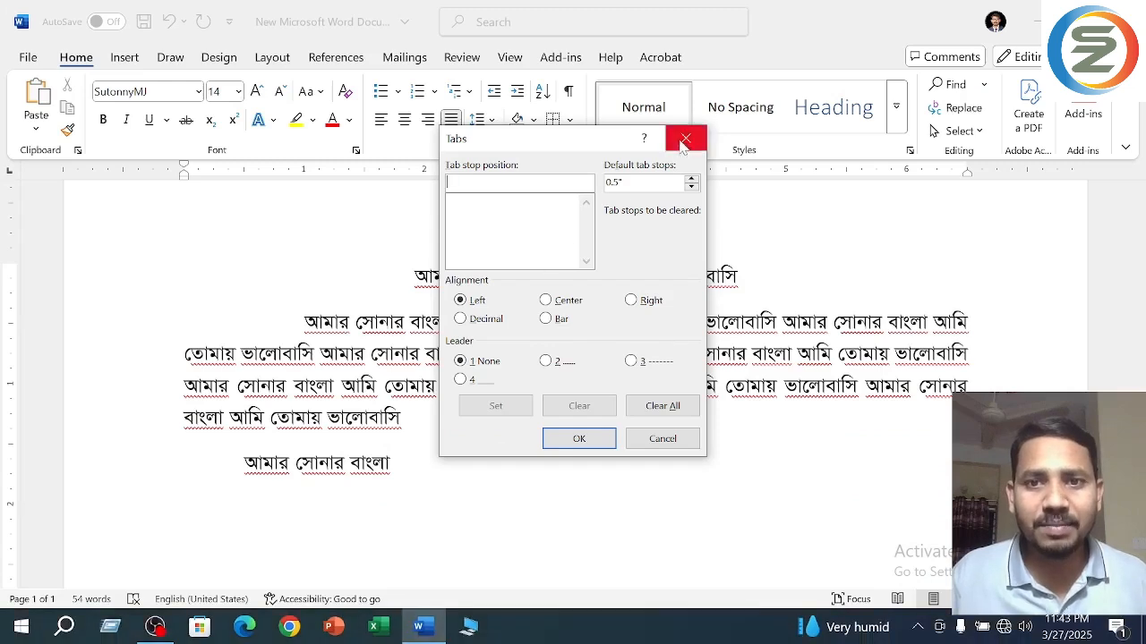
{"action": "left_click", "coordinate": [685, 140]}
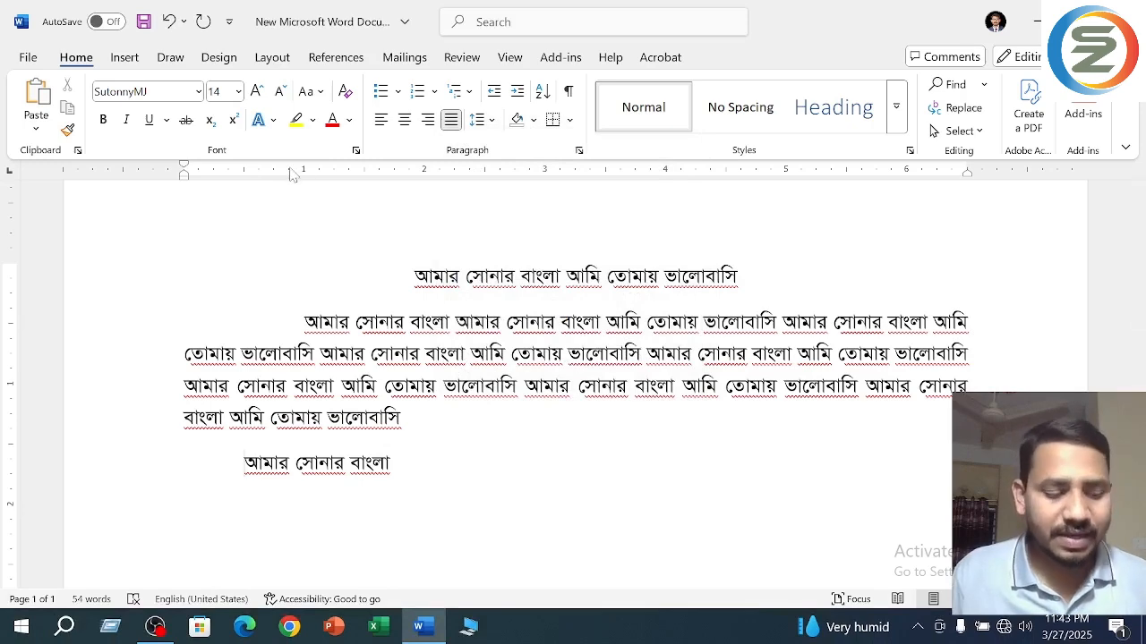
{"action": "key", "text": "alt+equal"}
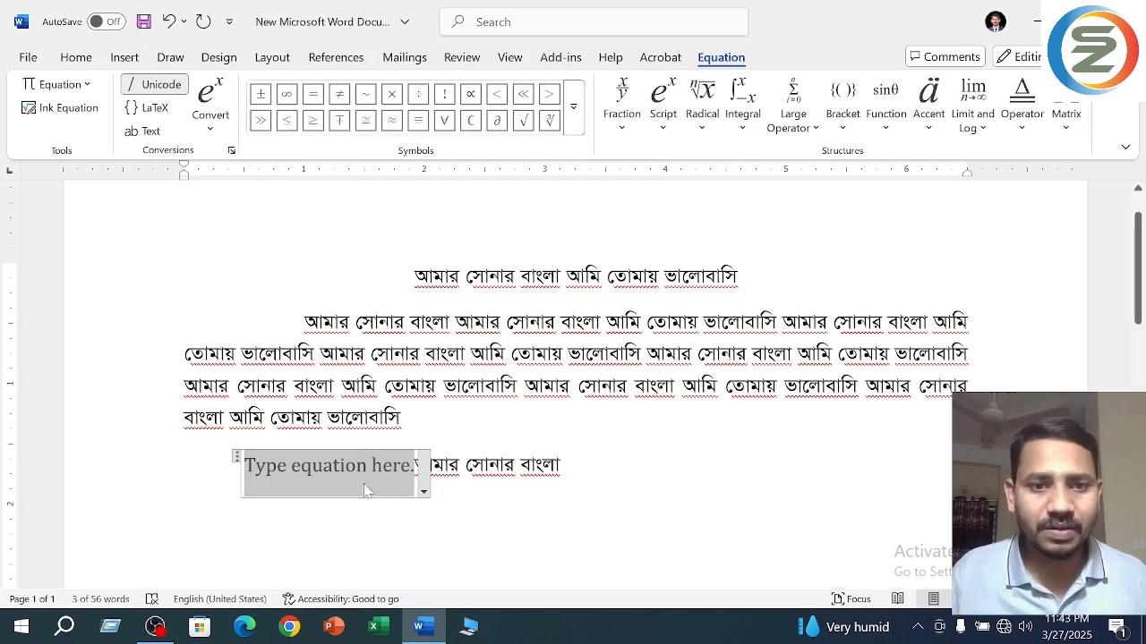
{"action": "key", "text": "BackSpace"}
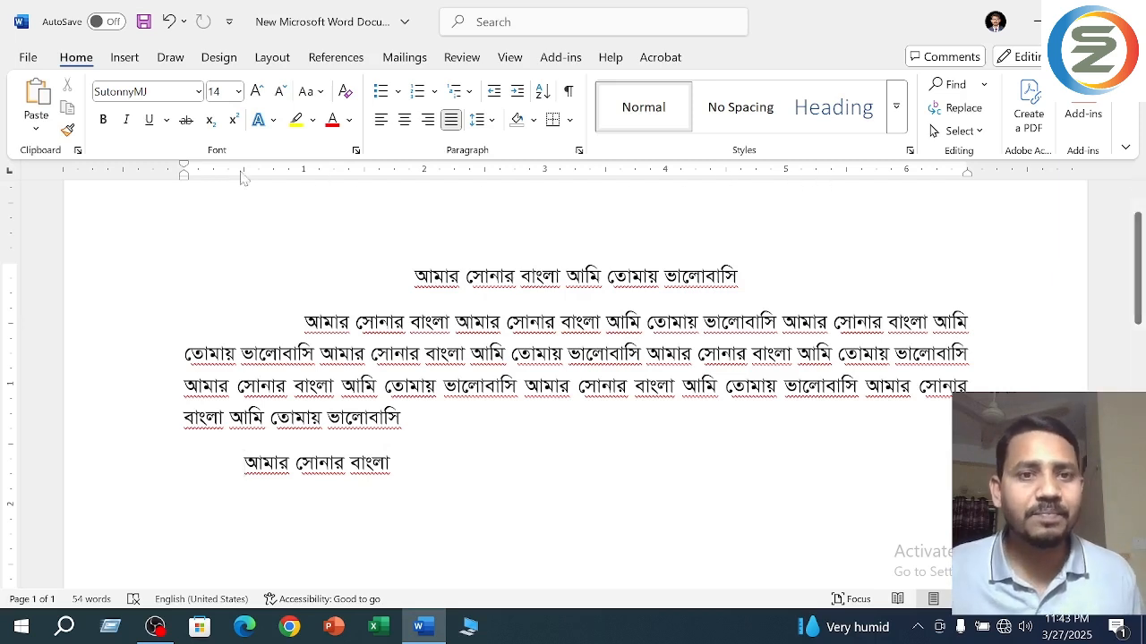
- Set a left tab stop just before 1 inch for the last line and move it to just past 1.5 inches
{"action": "left_click", "coordinate": [297, 178]}
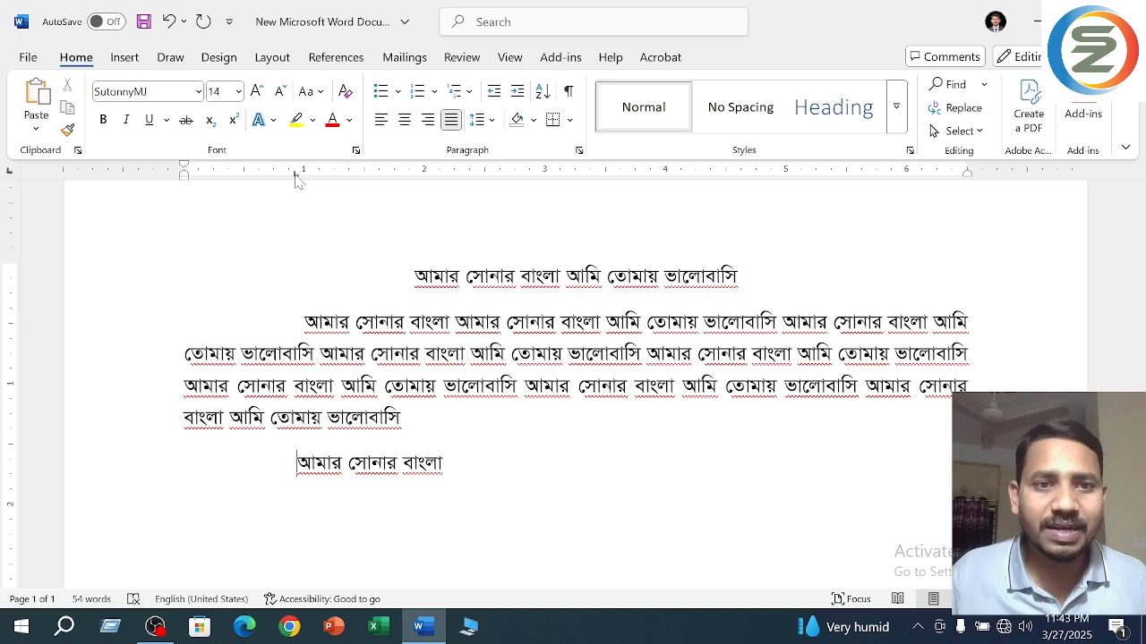
{"action": "mouse_move", "coordinate": [296, 177]}
{"action": "left_mouse_down"}
{"action": "mouse_move", "coordinate": [312, 178]}
{"action": "mouse_move", "coordinate": [284, 177]}
{"action": "mouse_move", "coordinate": [371, 177]}
{"action": "left_mouse_up"}
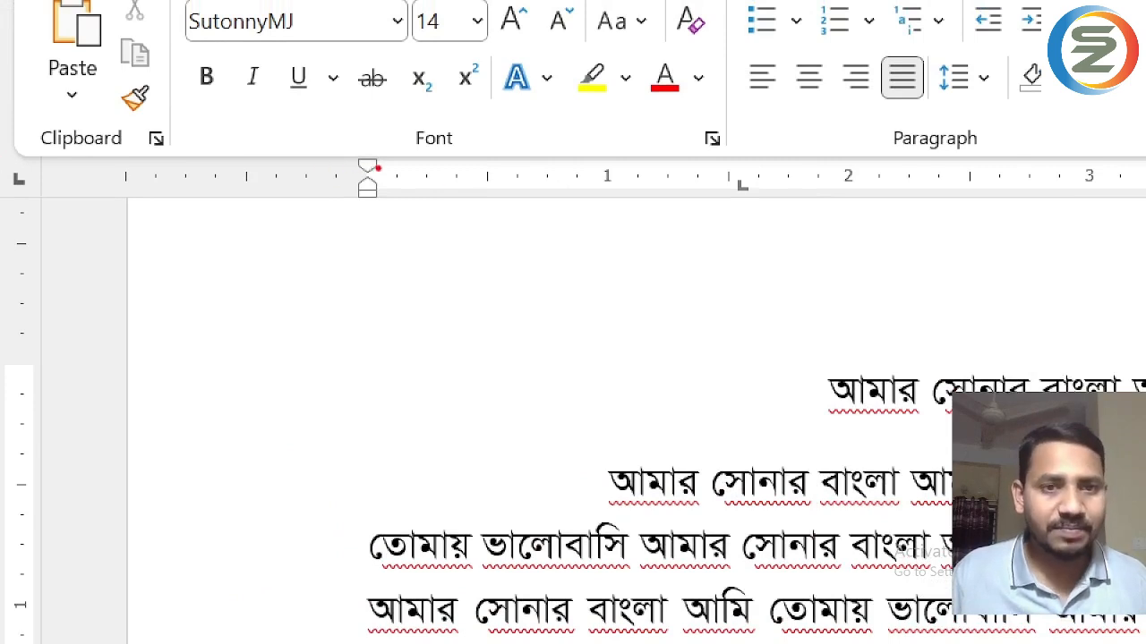
{"action": "mouse_move", "coordinate": [420, 182]}
{"action": "left_mouse_down"}
{"action": "mouse_move", "coordinate": [542, 205]}
{"action": "mouse_move", "coordinate": [711, 281]}
{"action": "mouse_move", "coordinate": [435, 404]}
{"action": "mouse_move", "coordinate": [426, 394]}
{"action": "left_mouse_up"}
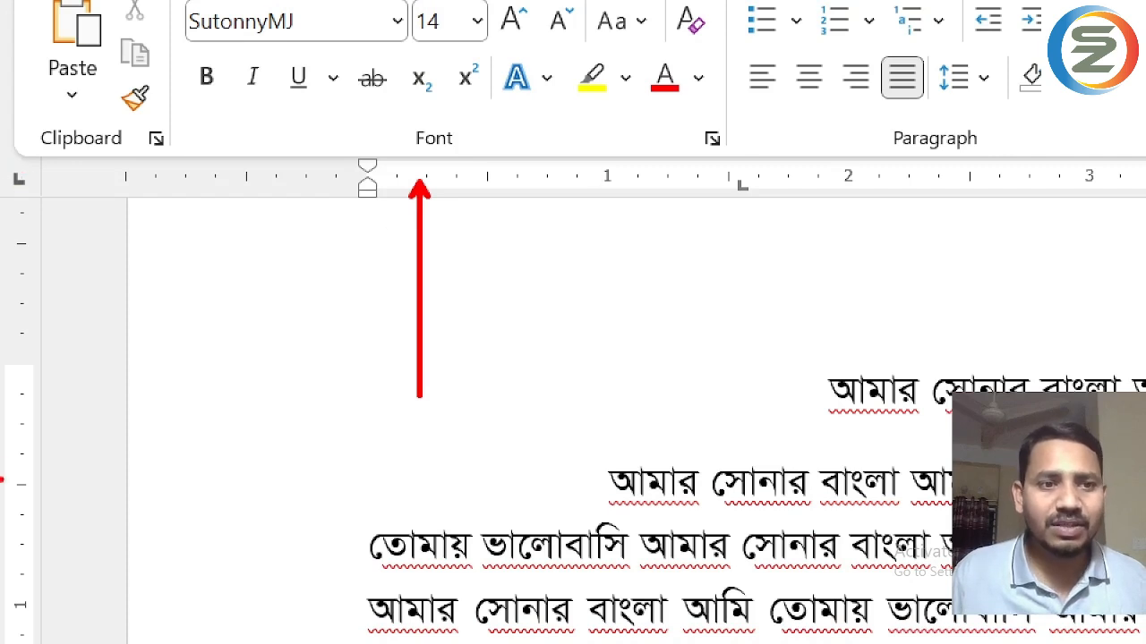
{"action": "mouse_move", "coordinate": [32, 439]}
{"action": "left_mouse_down"}
{"action": "mouse_move", "coordinate": [307, 450]}
{"action": "mouse_move", "coordinate": [317, 437]}
{"action": "left_mouse_up"}
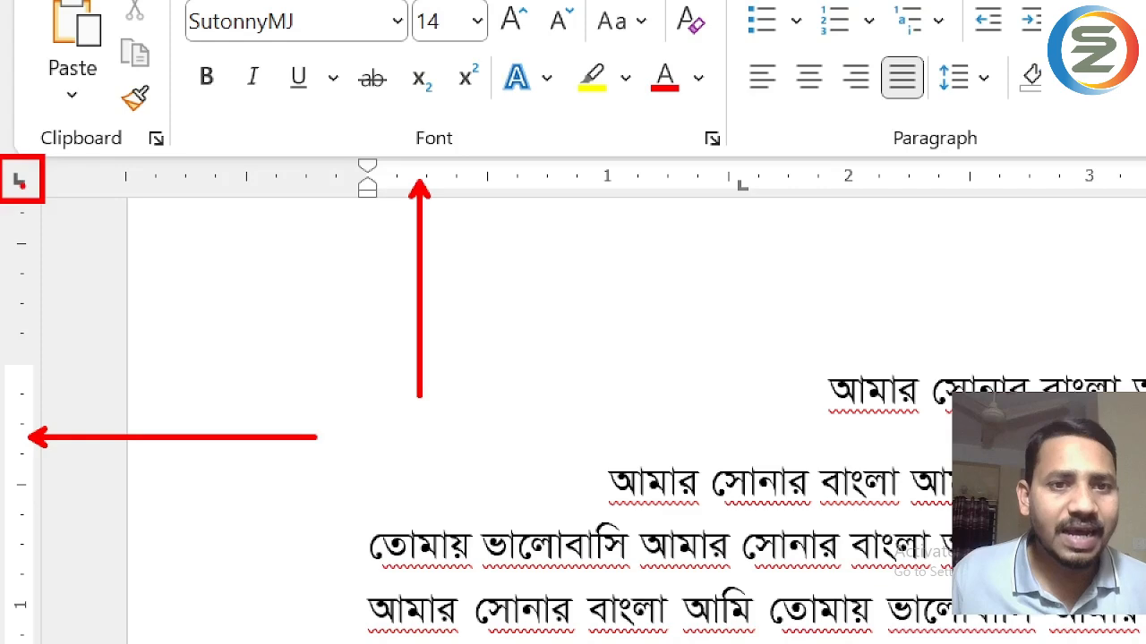
- Cycle through the ruler's available tab and indent types, returning the selector to Left Tab
{"action": "left_click", "coordinate": [21, 182]}
{"action": "left_click", "coordinate": [22, 182]}
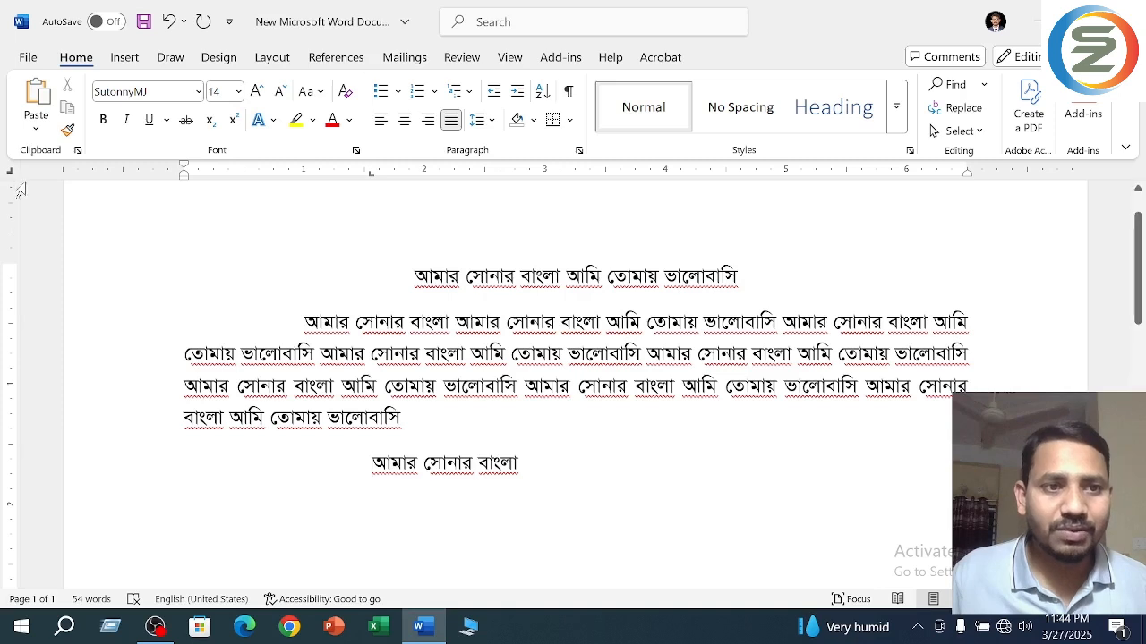
{"action": "left_click", "coordinate": [11, 176]}
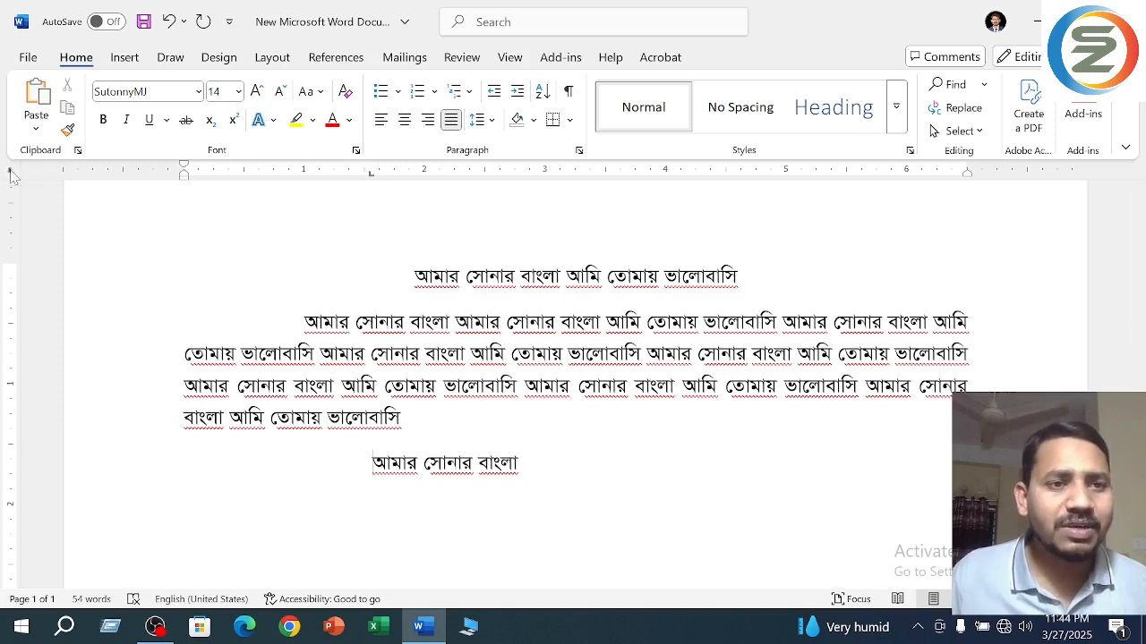
{"action": "left_click", "coordinate": [11, 175]}
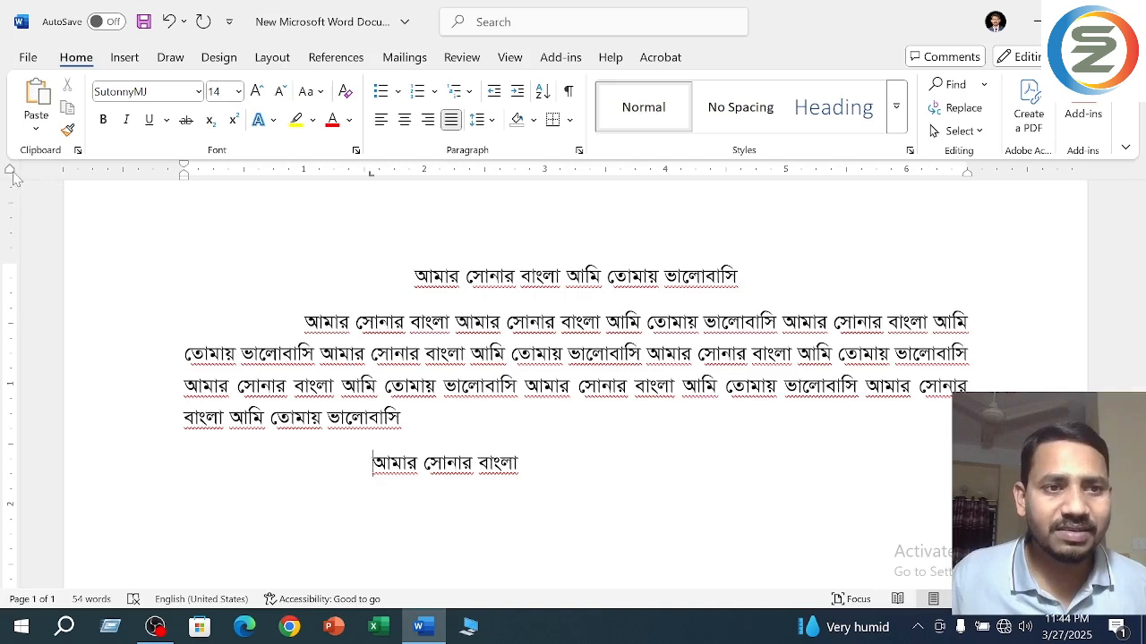
{"action": "left_click", "coordinate": [11, 176]}
{"action": "left_click", "coordinate": [12, 176]}
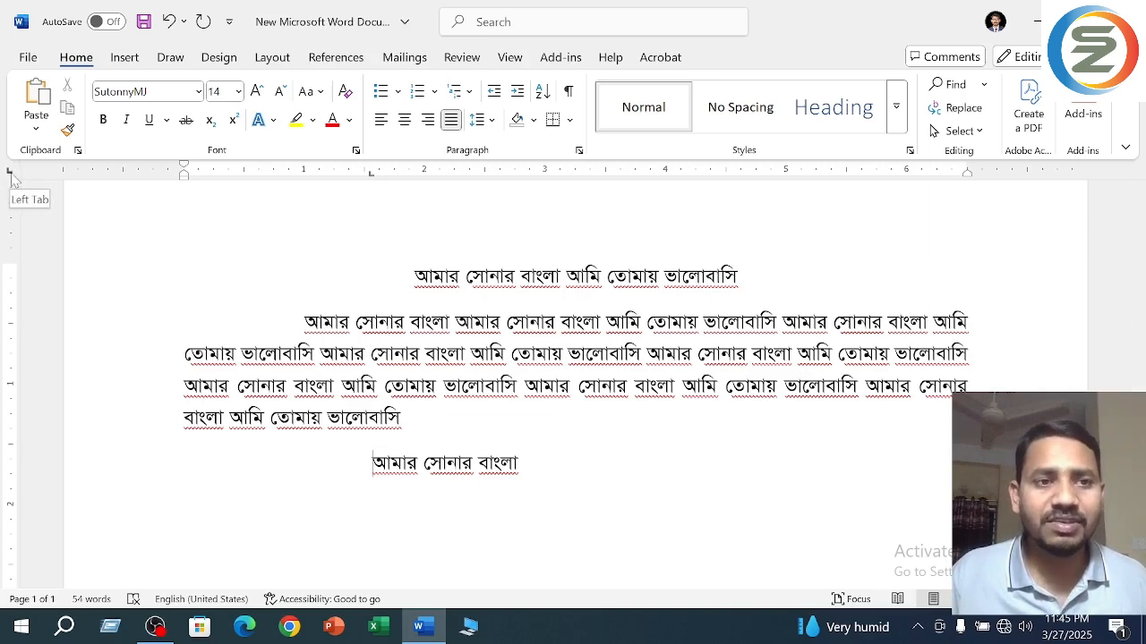
{"action": "left_click", "coordinate": [11, 176]}
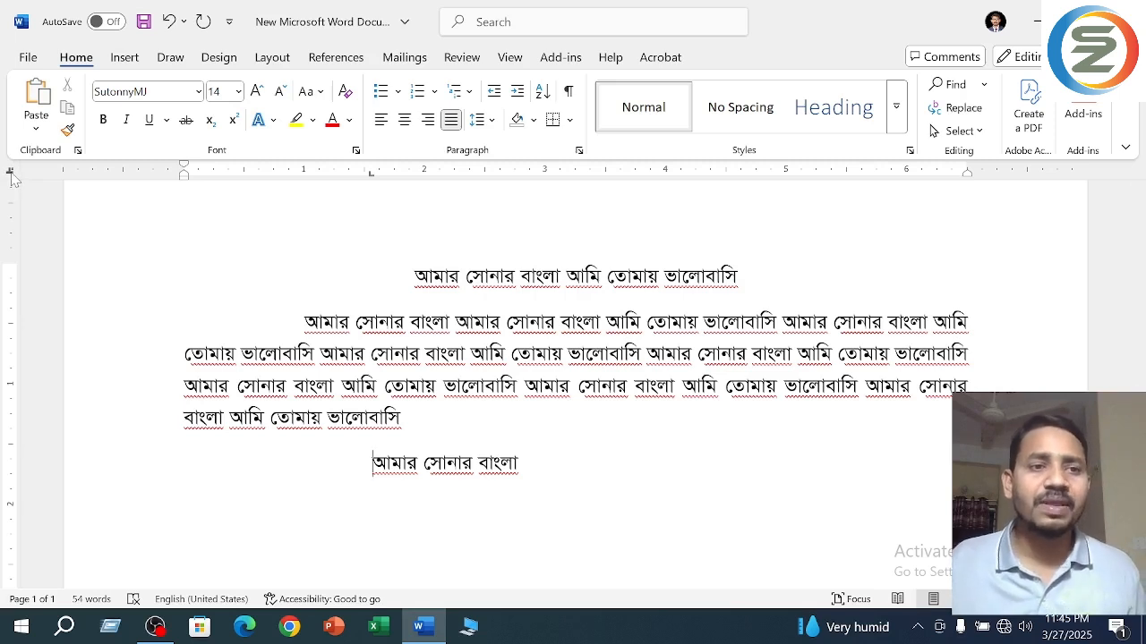
{"action": "left_click", "coordinate": [12, 173]}
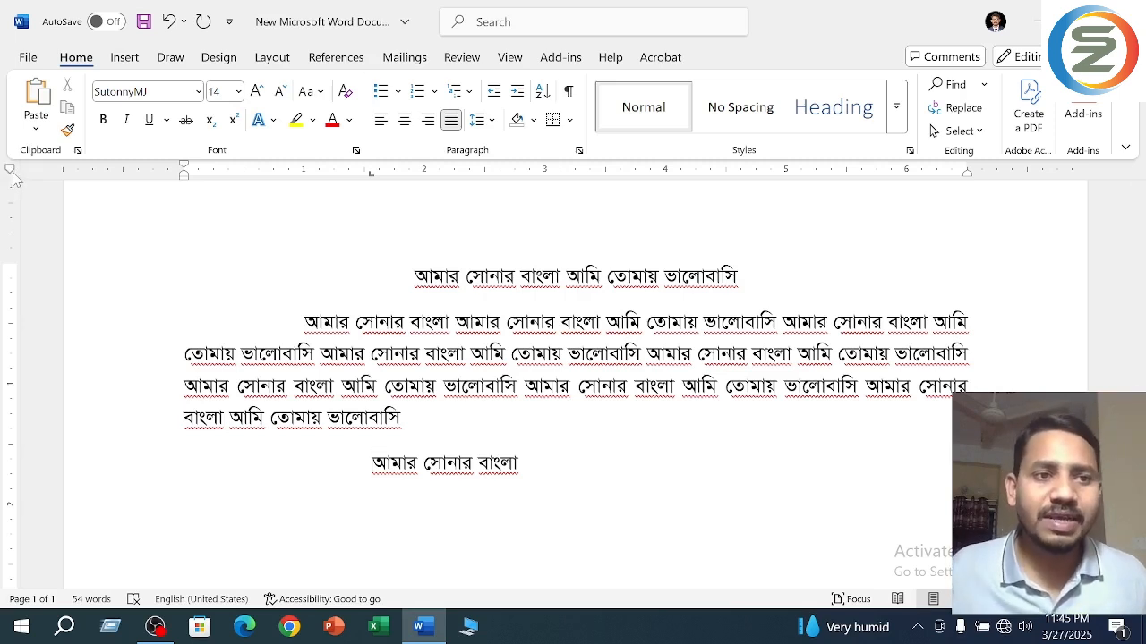
{"action": "left_click", "coordinate": [12, 173]}
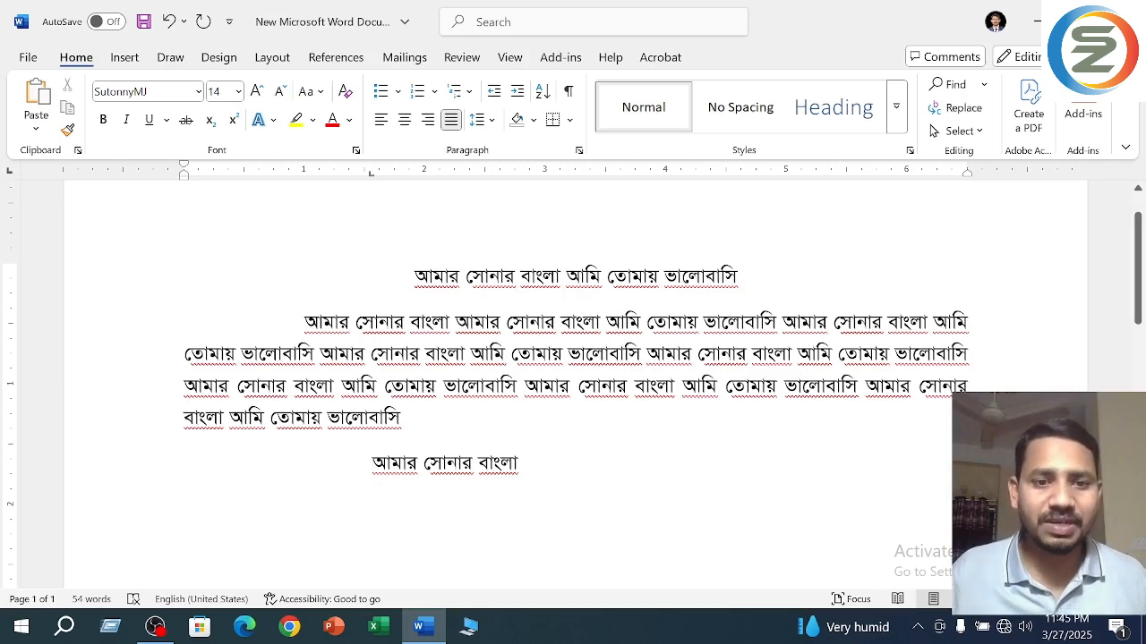
- Delete the wide tab gap before the last line and indent the line with a single tab at the default stop
{"action": "left_click_drag", "start_coordinate": [372, 463], "coordinate": [196, 457]}
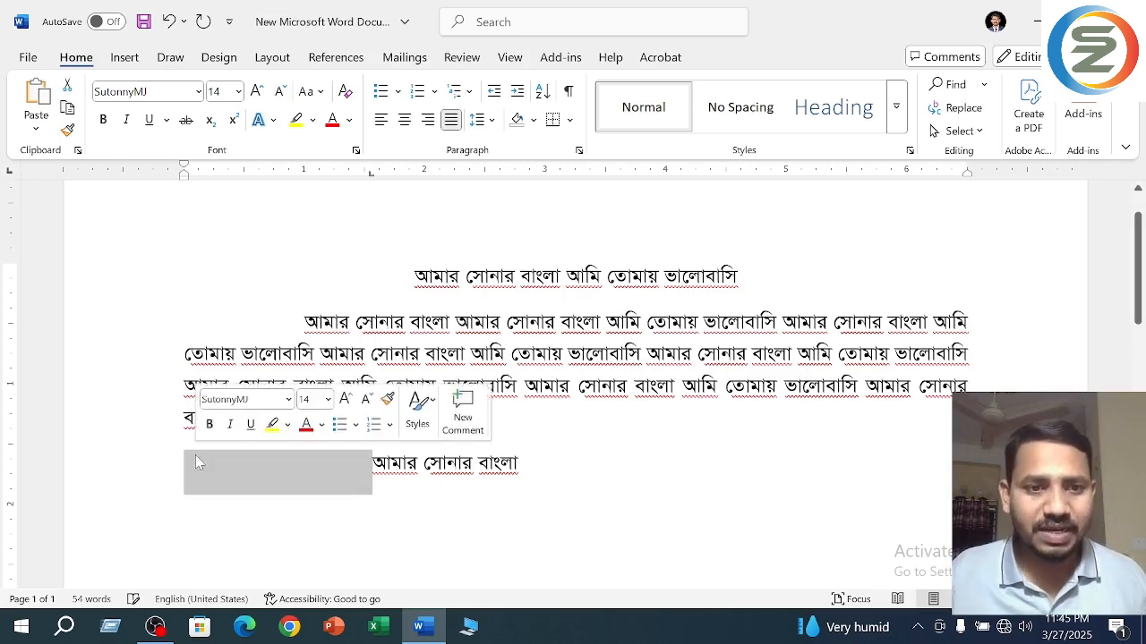
{"action": "key", "text": "BackSpace"}
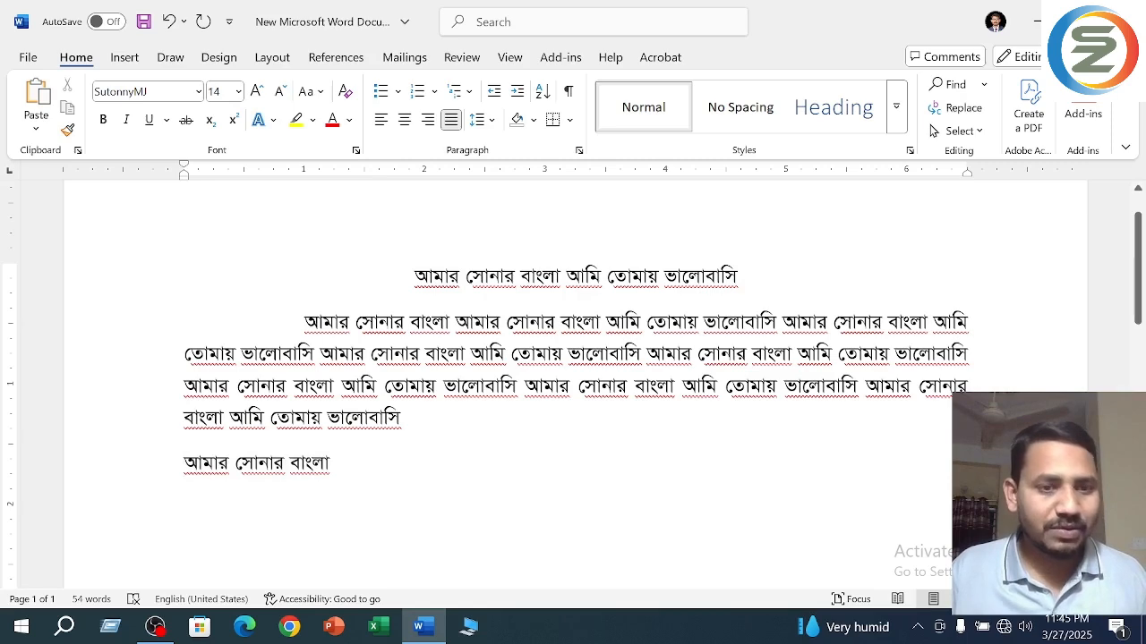
{"action": "key", "text": "Tab"}
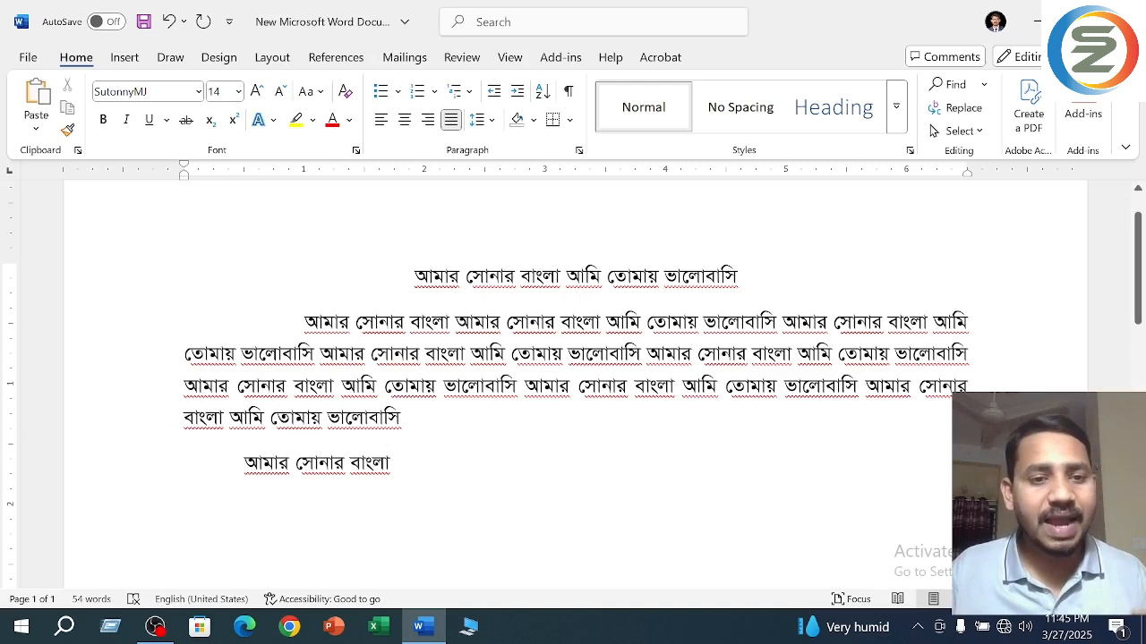
- Try a left tab stop for the last line at 2 inches and at about 0.2 inches, and take it off the ruler
{"action": "left_click", "coordinate": [426, 175]}
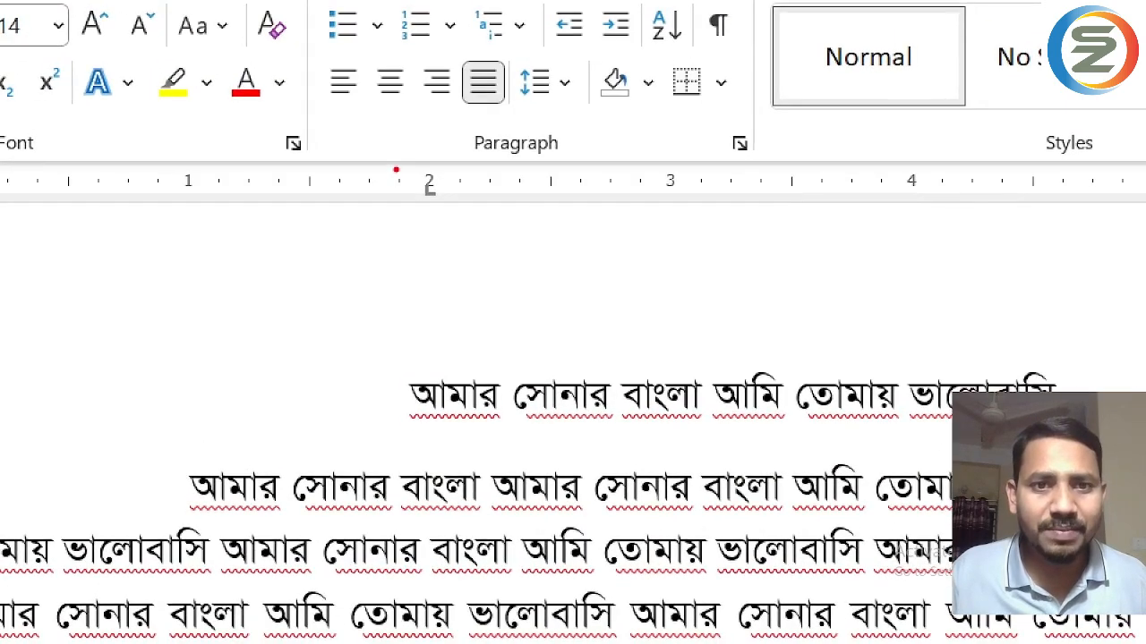
{"action": "left_click_drag", "start_coordinate": [398, 167], "coordinate": [455, 216]}
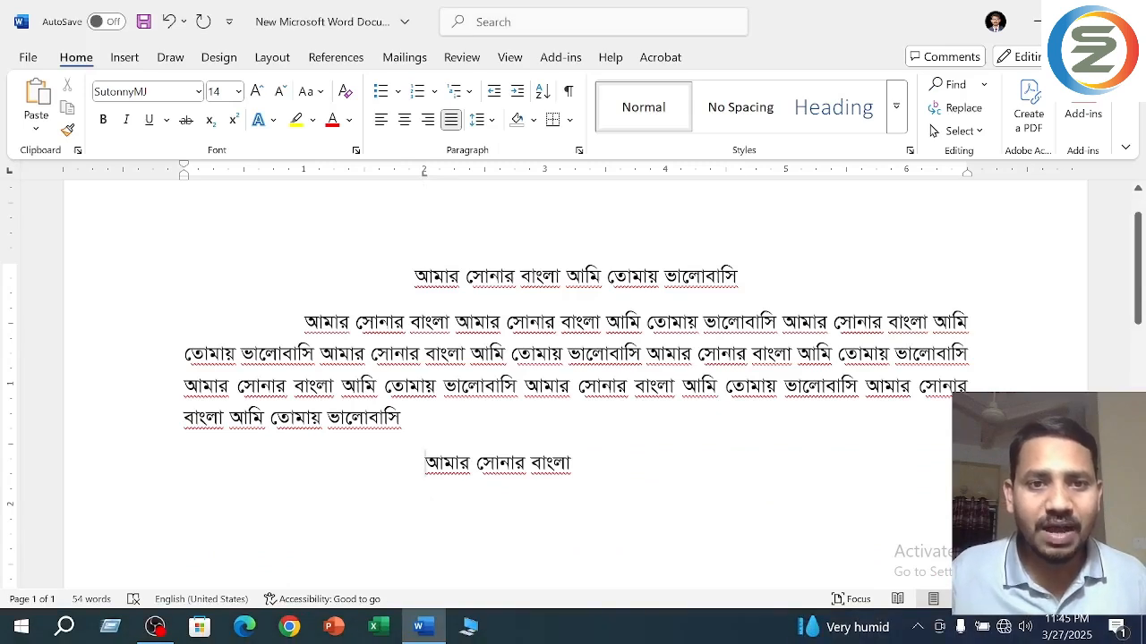
{"action": "left_click_drag", "start_coordinate": [425, 173], "coordinate": [205, 180]}
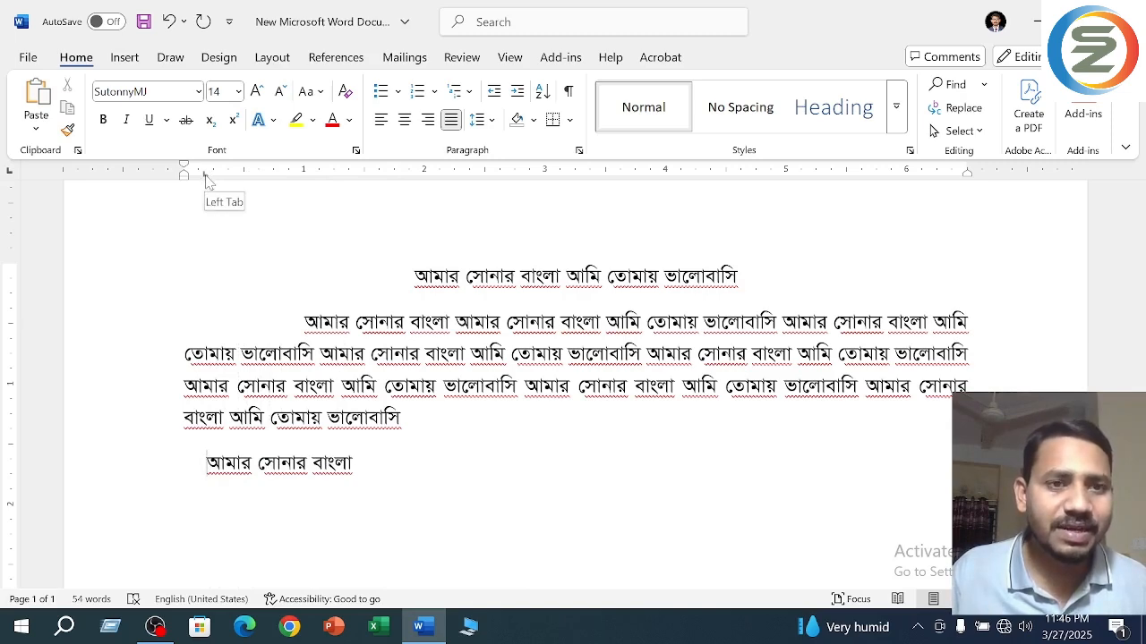
{"action": "left_click_drag", "start_coordinate": [206, 179], "coordinate": [208, 233]}
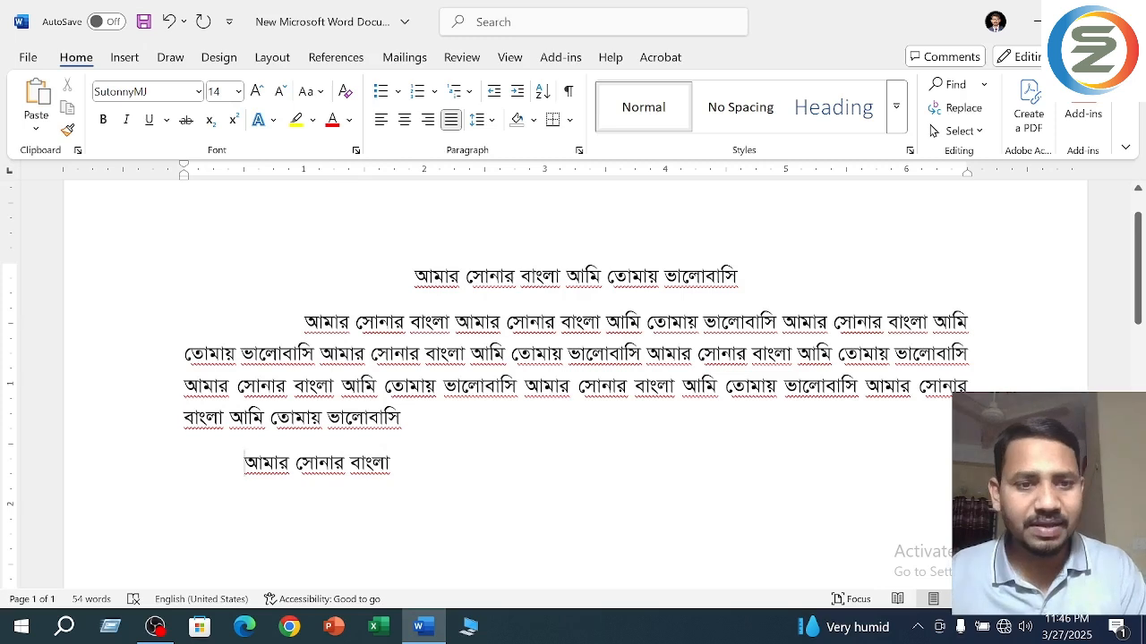
- Clear the tab space in front of "আমার সোনার বাংলা" on the last line and insert a new tab there
{"action": "left_click_drag", "start_coordinate": [244, 466], "coordinate": [162, 478]}
{"action": "key", "text": "BackSpace"}
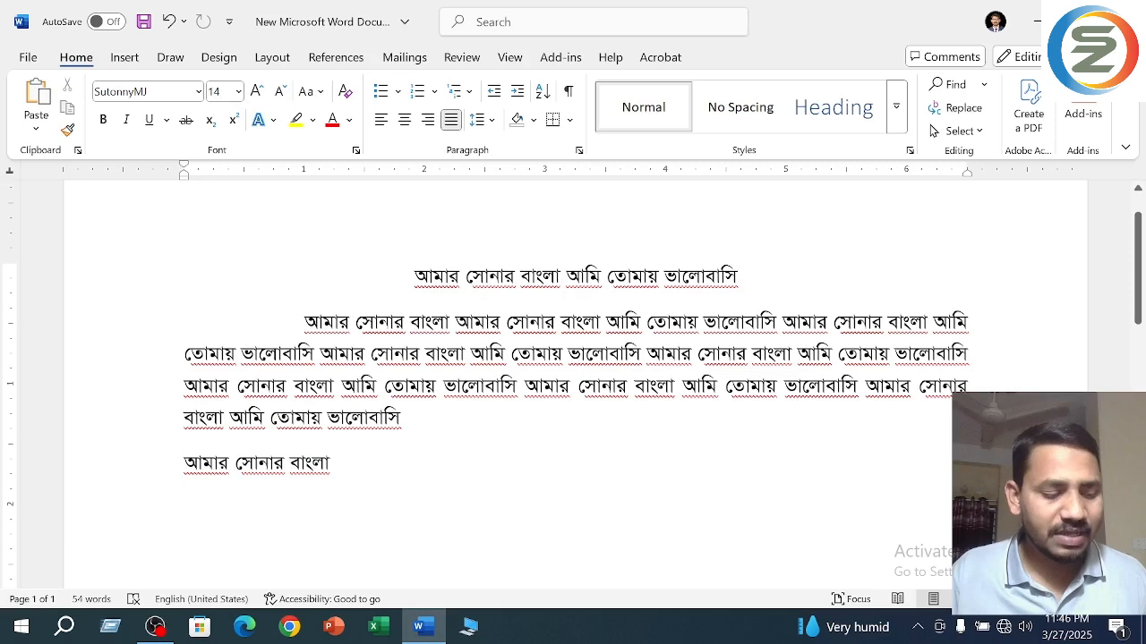
{"action": "key", "text": "Tab"}
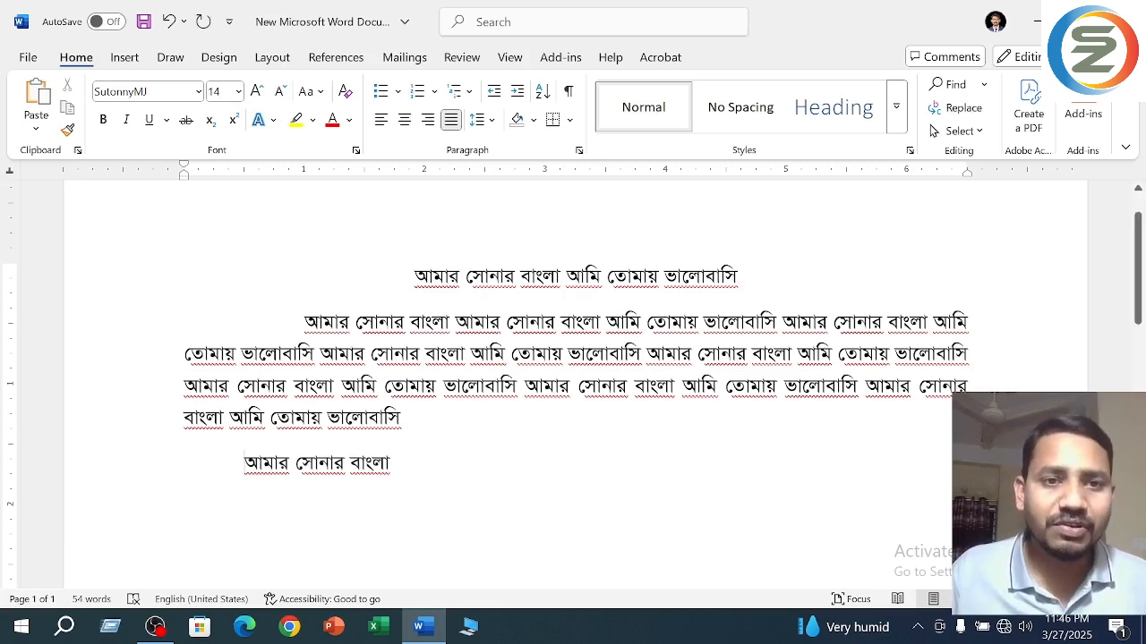
- Set a center tab stop at about 2.1 inches for the last line and highlight its text in yellow
{"action": "left_click", "coordinate": [440, 175]}
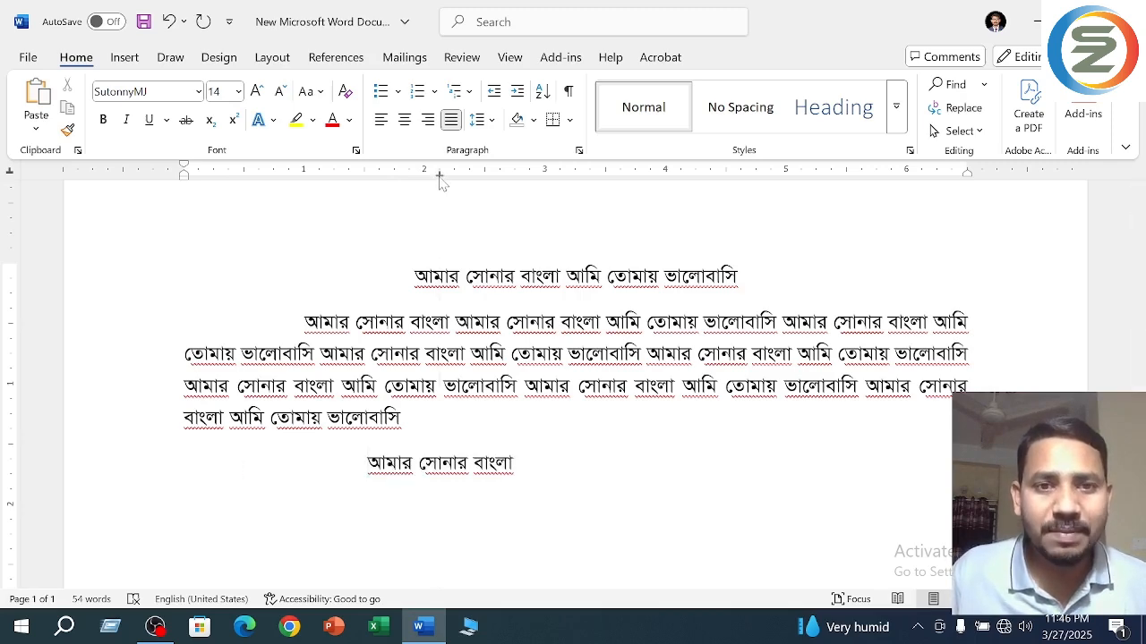
{"action": "left_click", "coordinate": [439, 175]}
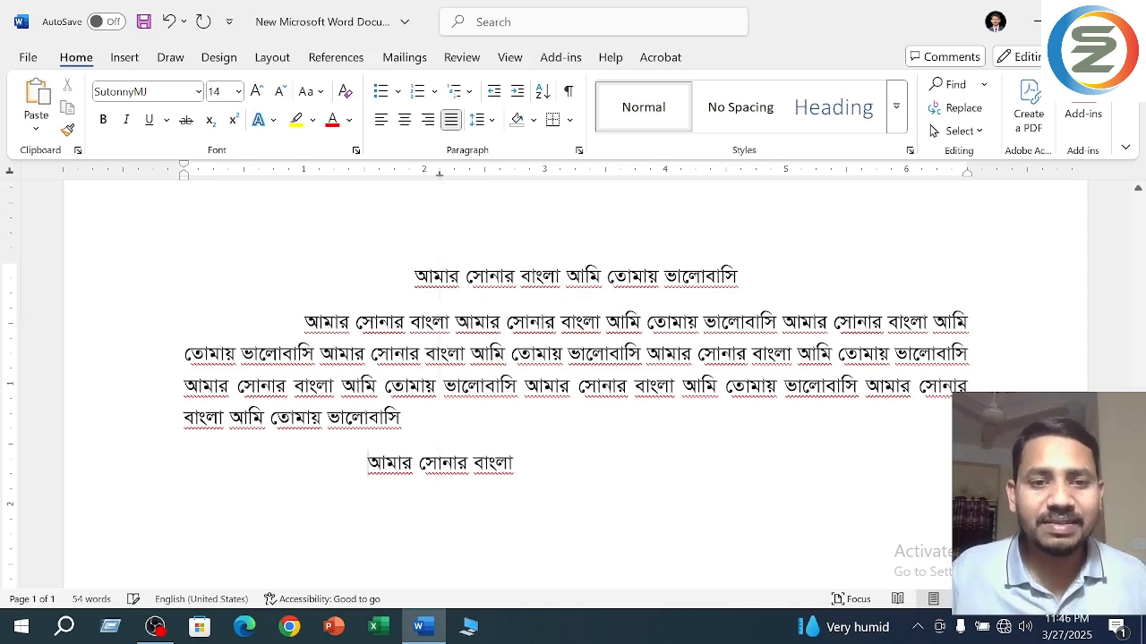
{"action": "left_click_drag", "start_coordinate": [367, 464], "coordinate": [513, 463]}
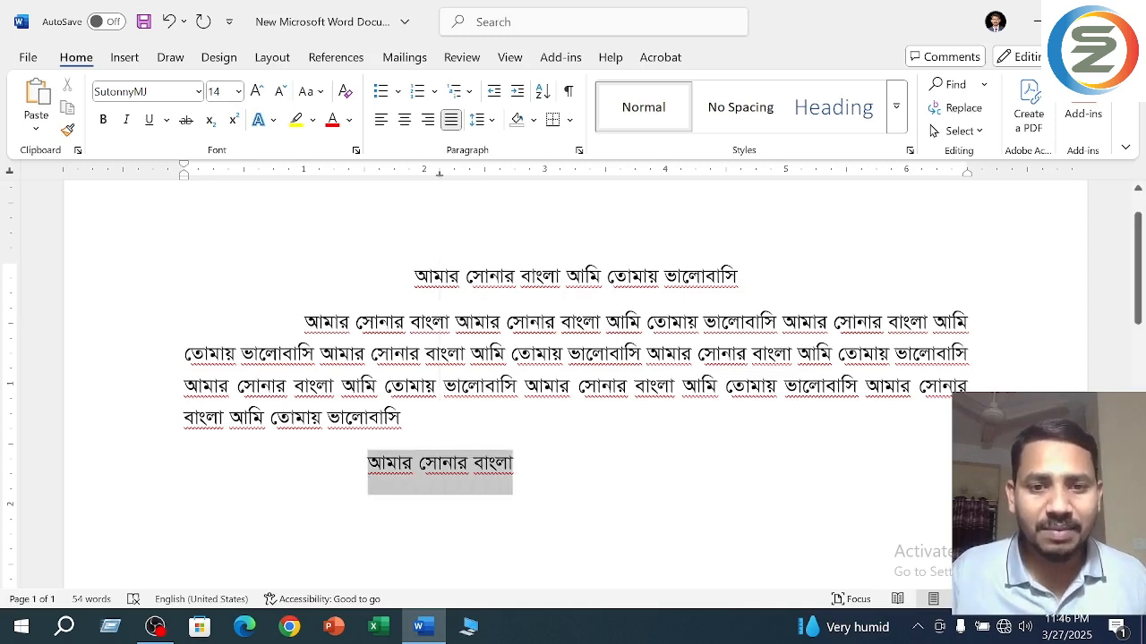
{"action": "left_click", "coordinate": [585, 420]}
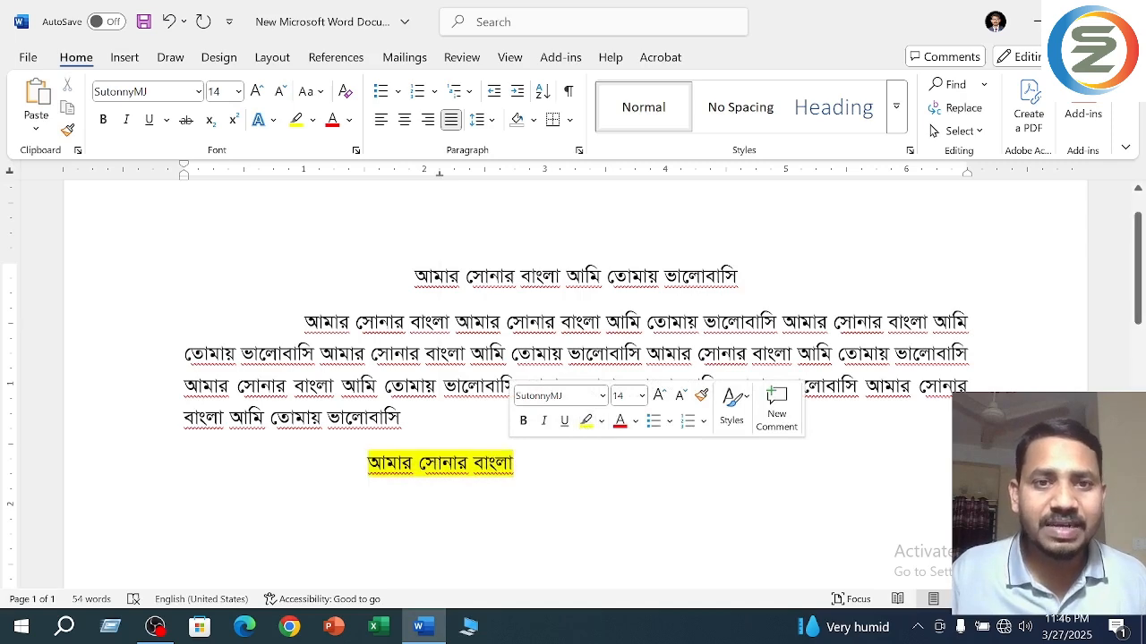
{"action": "left_click", "coordinate": [483, 277]}
{"action": "left_click", "coordinate": [402, 418]}
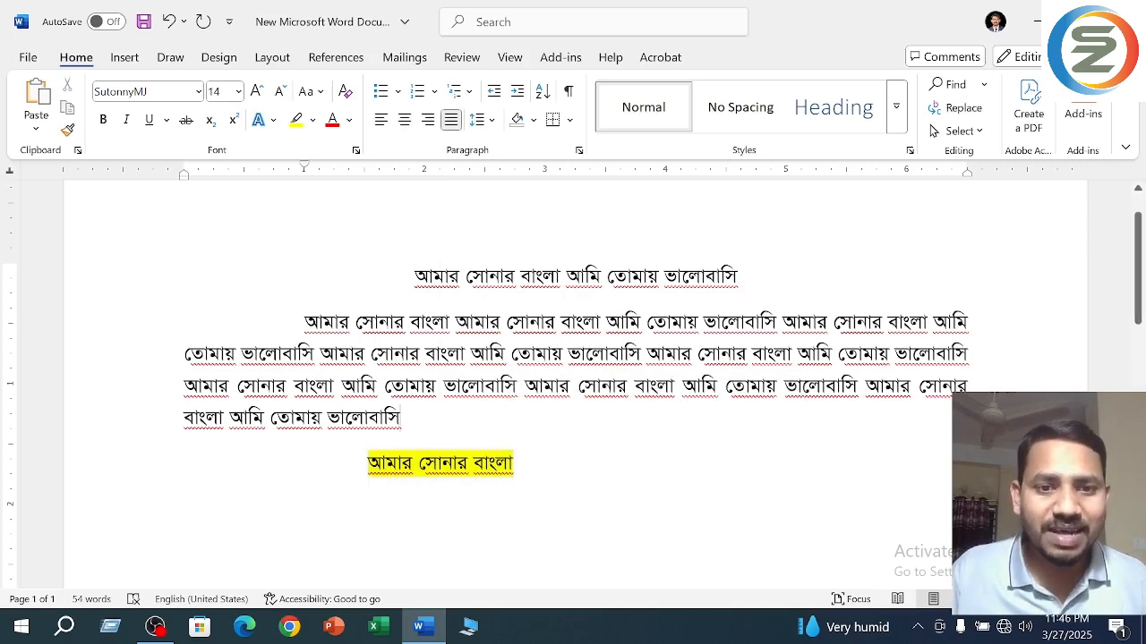
{"action": "left_click", "coordinate": [413, 464]}
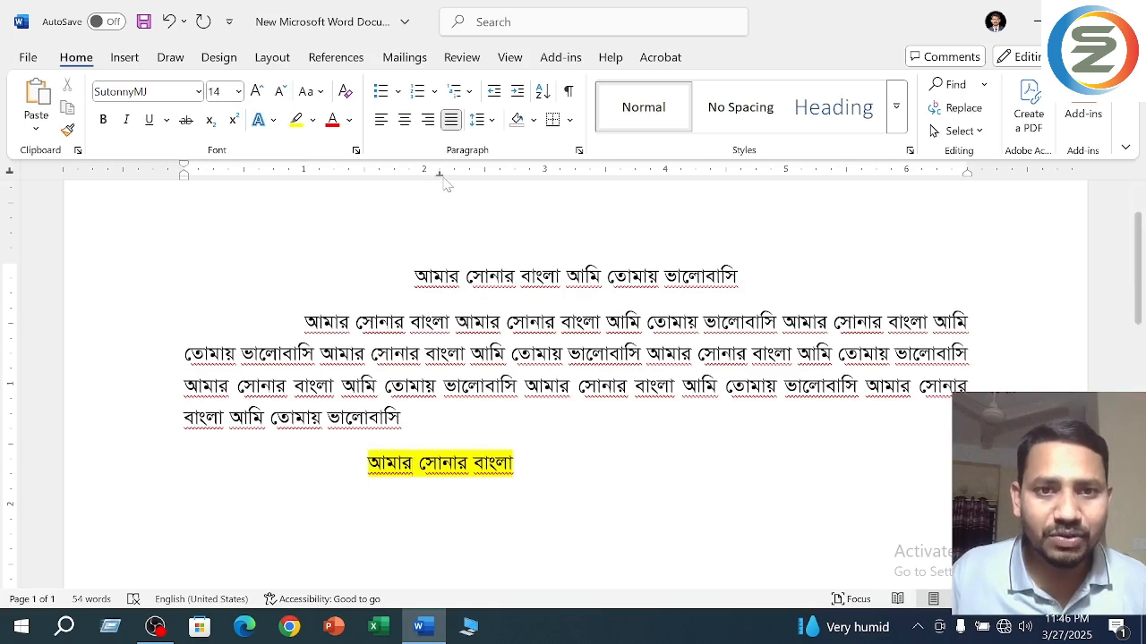
{"action": "left_click_drag", "start_coordinate": [439, 178], "coordinate": [439, 184]}
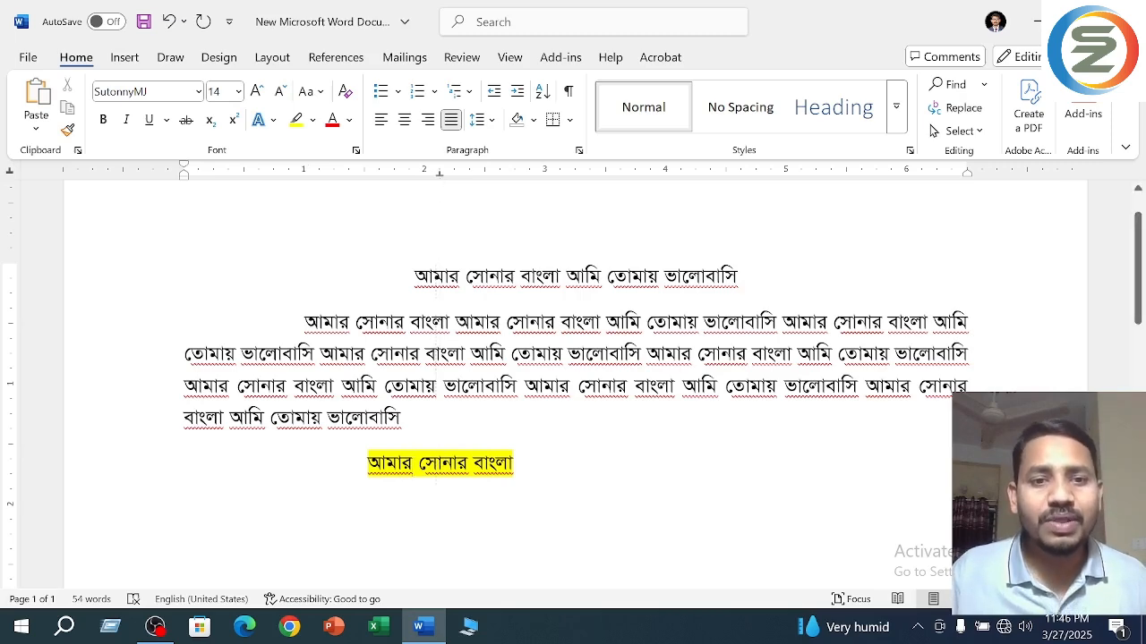
- Copy "আমার সোনার বাংলা আমার সোনার বাংলা আমি তোমায় ভালোবাসি" from the paragraph's start to a new line below the highlighted one
{"action": "left_click_drag", "start_coordinate": [304, 323], "coordinate": [776, 322]}
{"action": "key", "text": "ctrl+c"}
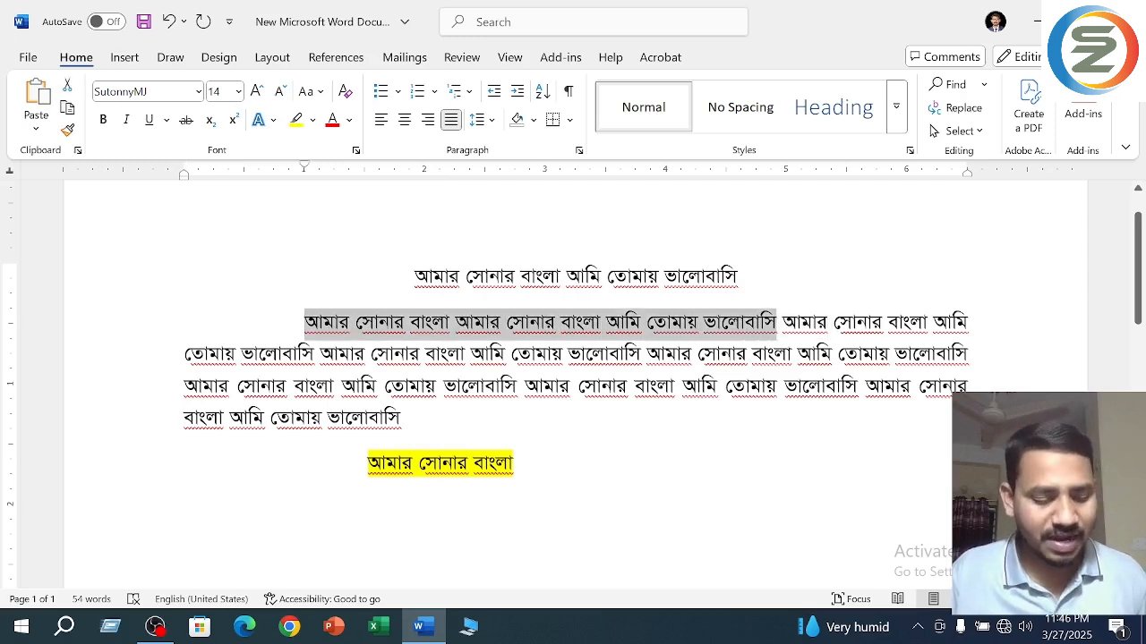
{"action": "left_click", "coordinate": [394, 549]}
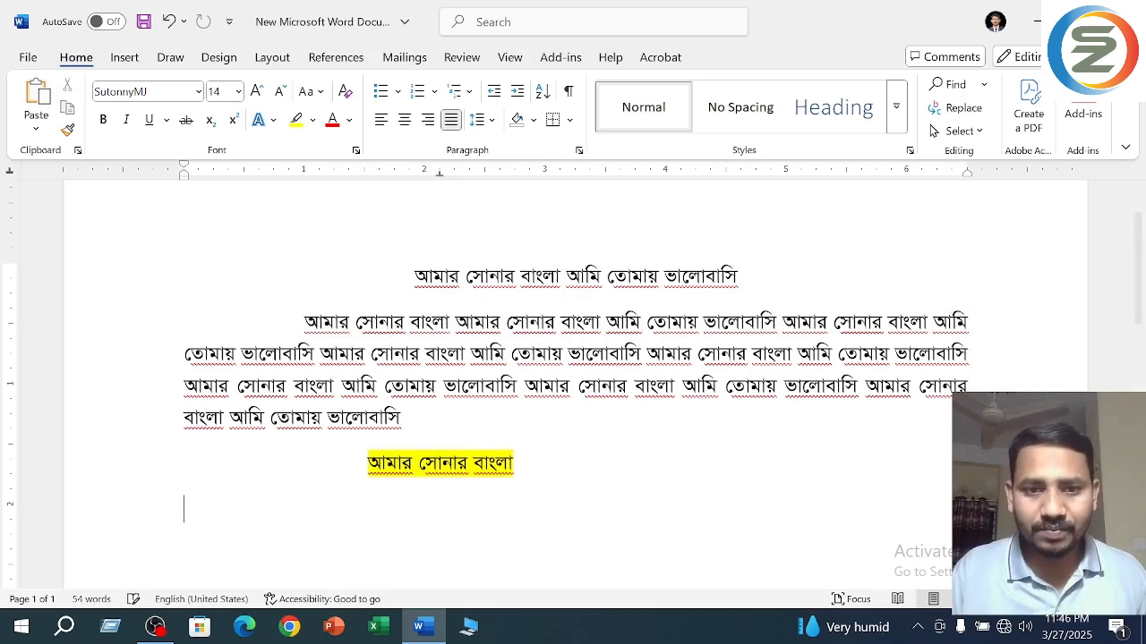
{"action": "key", "text": "ctrl+v"}
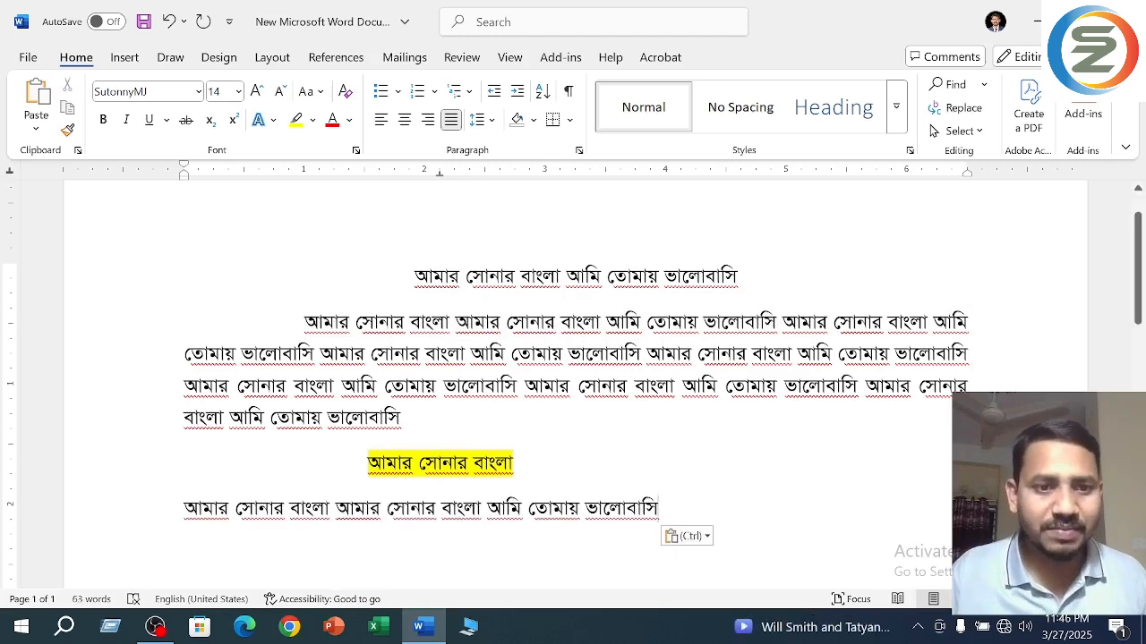
- Indent the pasted line with a tab and move the center tab stops of it and the highlighted line to 3 inches
{"action": "left_click_drag", "start_coordinate": [439, 175], "coordinate": [485, 175]}
{"action": "key", "text": "Home"}
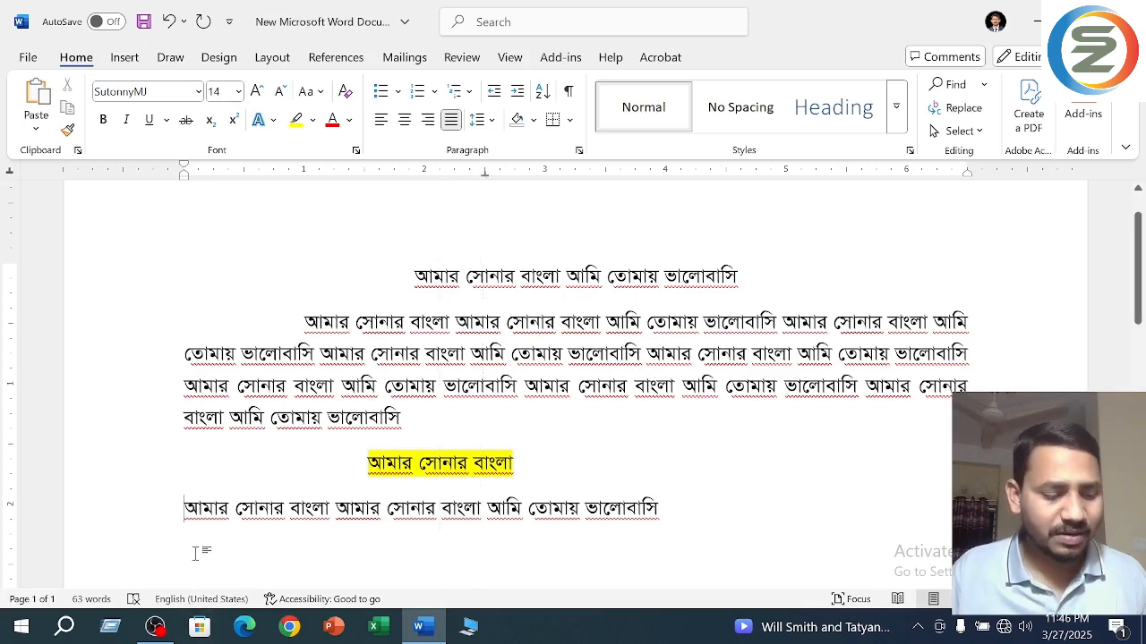
{"action": "key", "text": "Tab"}
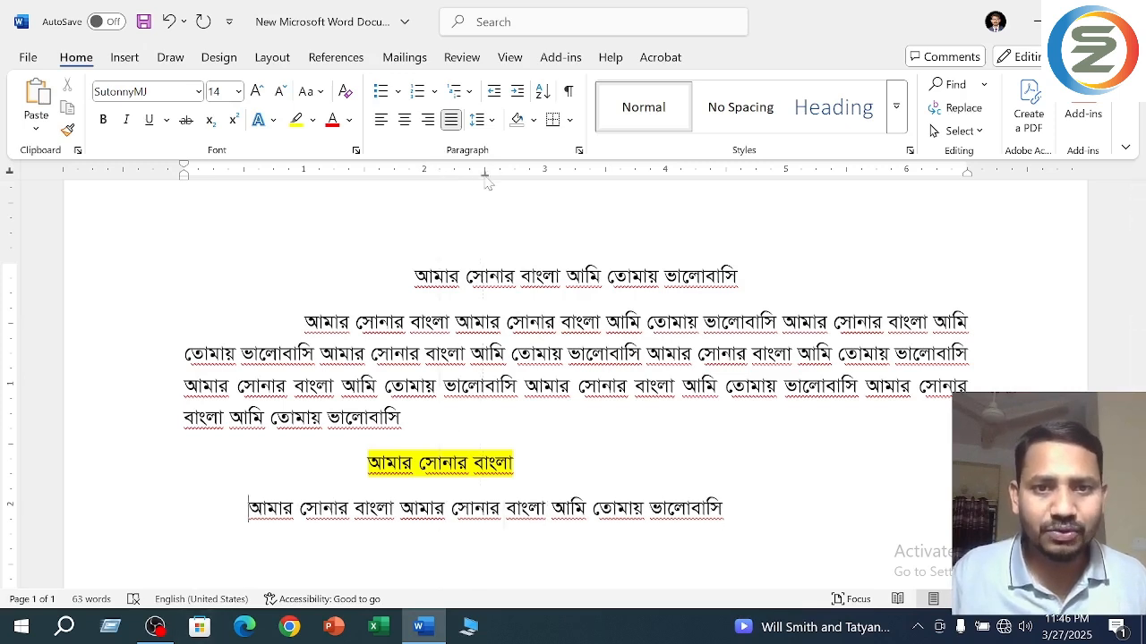
{"action": "left_click_drag", "start_coordinate": [484, 175], "coordinate": [547, 175]}
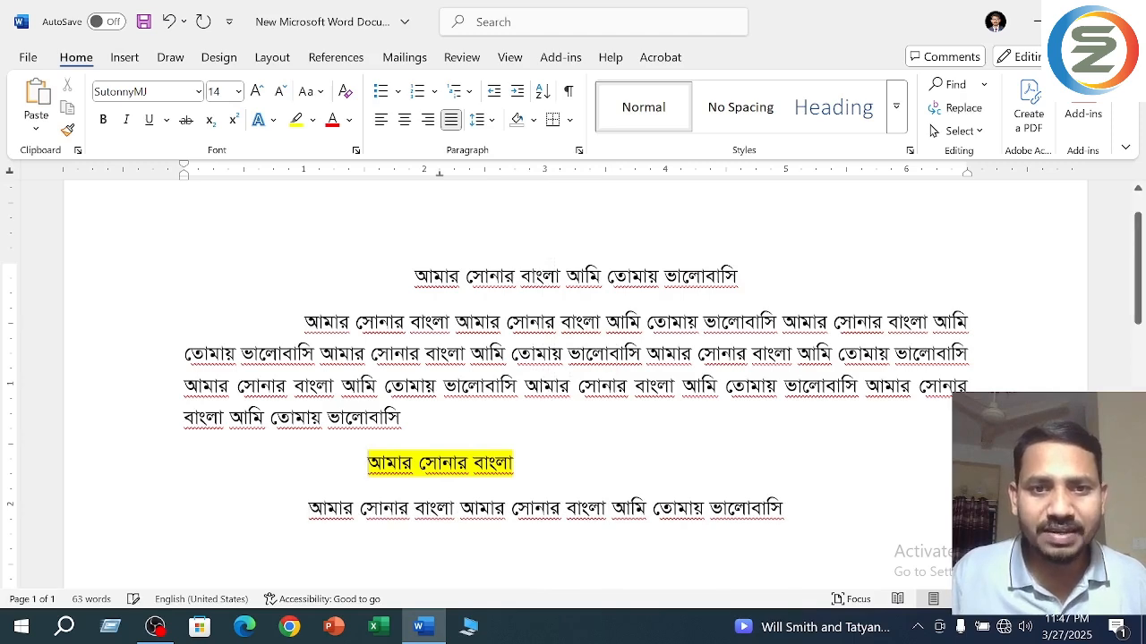
{"action": "left_click_drag", "start_coordinate": [440, 175], "coordinate": [545, 173]}
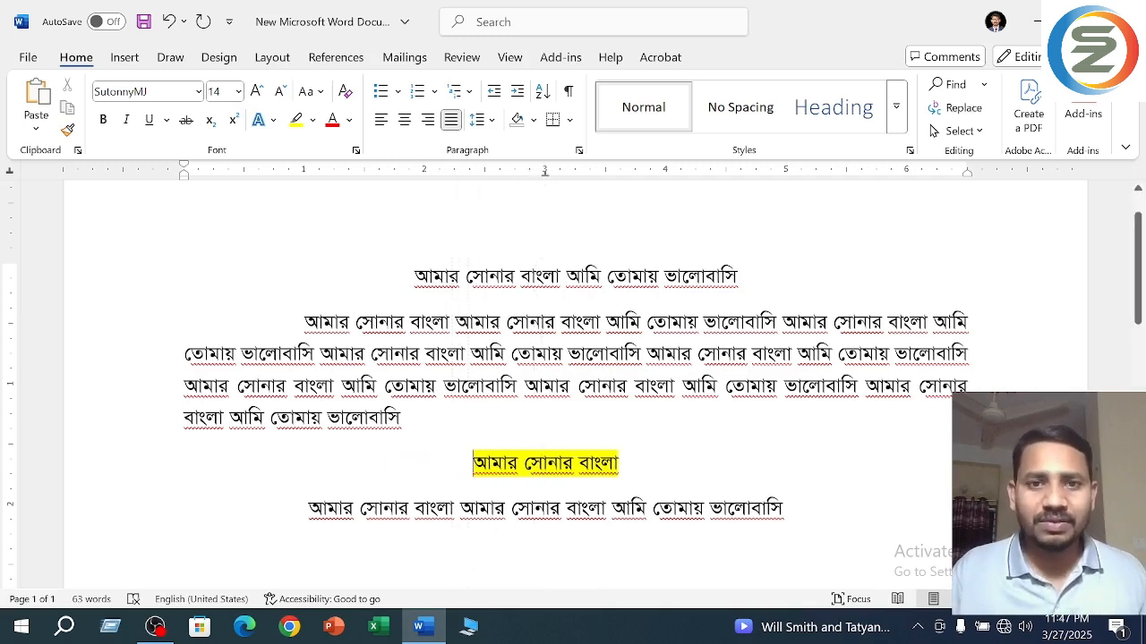
- Add "আমার সোনার" after the highlighted text on the center-tabbed line
{"action": "left_click", "coordinate": [664, 474]}
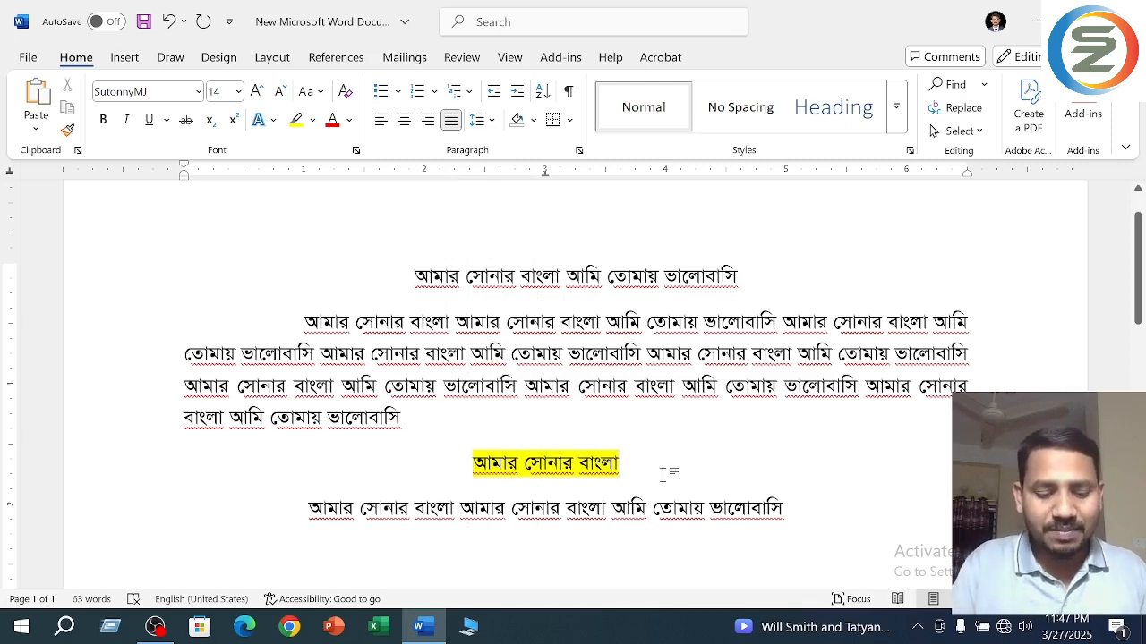
{"action": "type", "text": "মভসভ"}
{"action": "key", "text": "BackSpace"}
{"action": "key", "text": "BackSpace"}
{"action": "key", "text": "BackSpace"}
{"action": "key", "text": "BackSpace"}
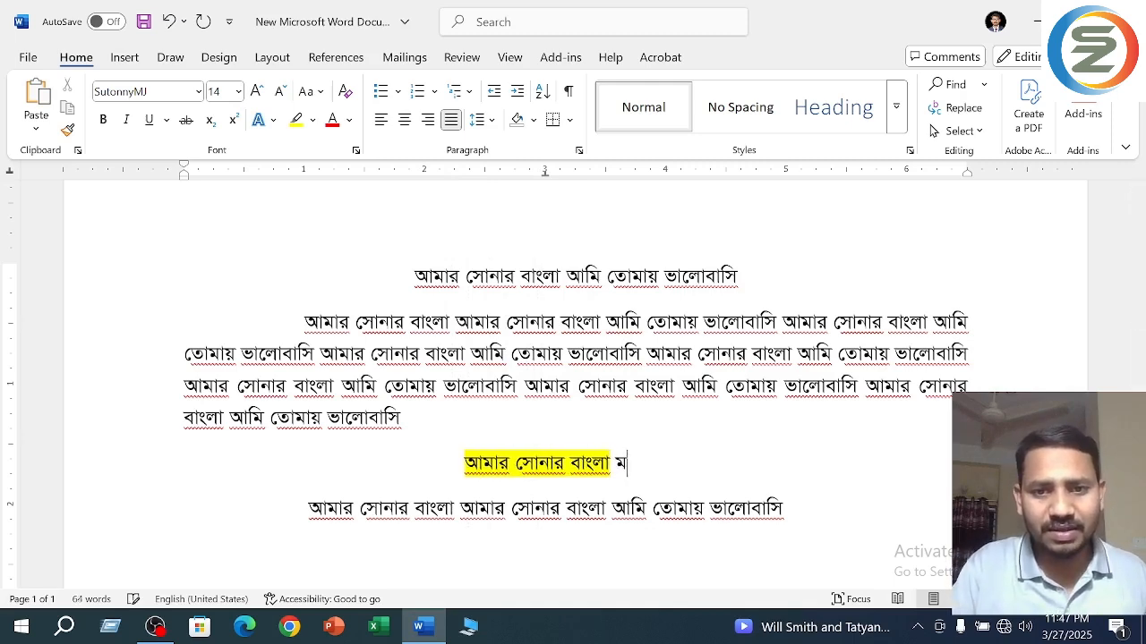
{"action": "type", "text": "আমার সোনা"}
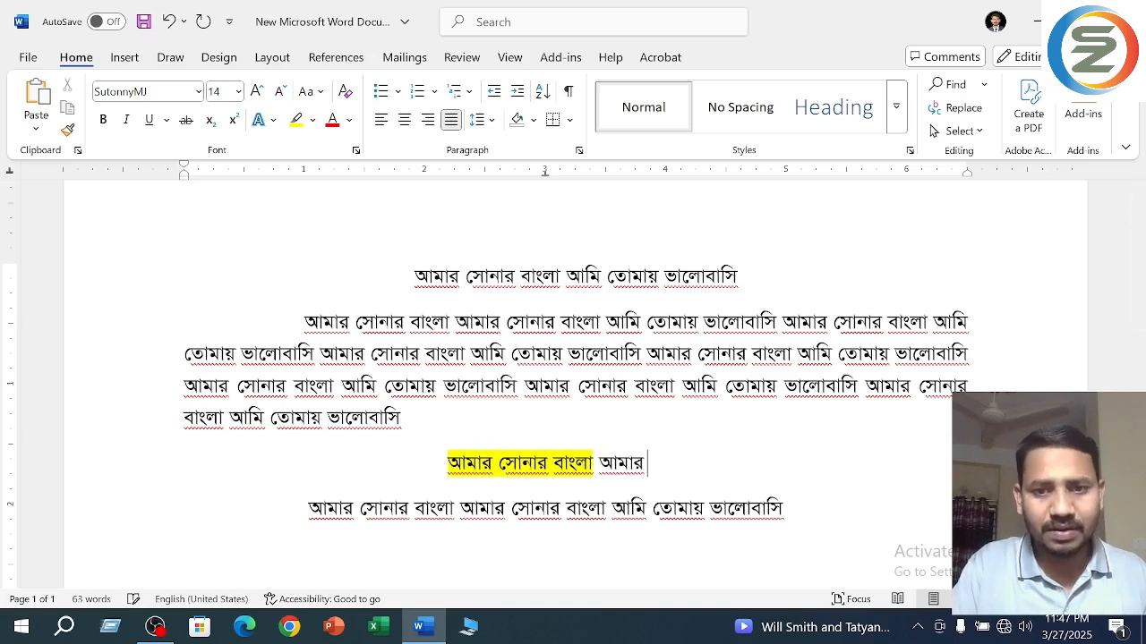
{"action": "type", "text": "র"}
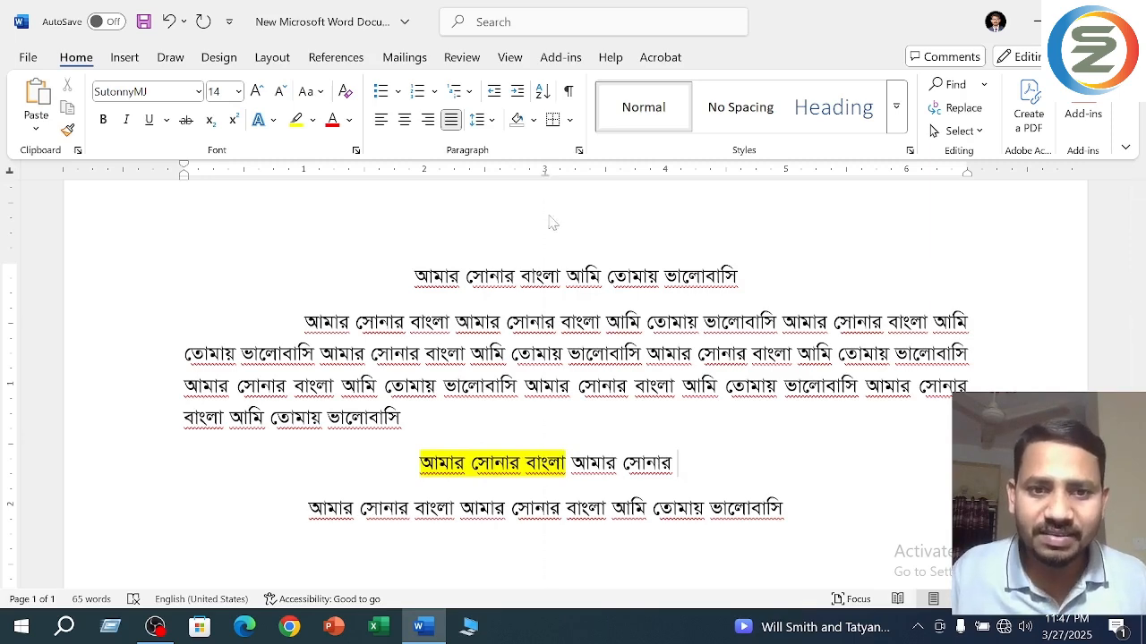
- Remove the highlighted line's center tab stop and delete the tab gaps in front of both last lines
{"action": "key", "text": "ctrl+l"}
{"action": "left_click_drag", "start_coordinate": [243, 465], "coordinate": [183, 465]}
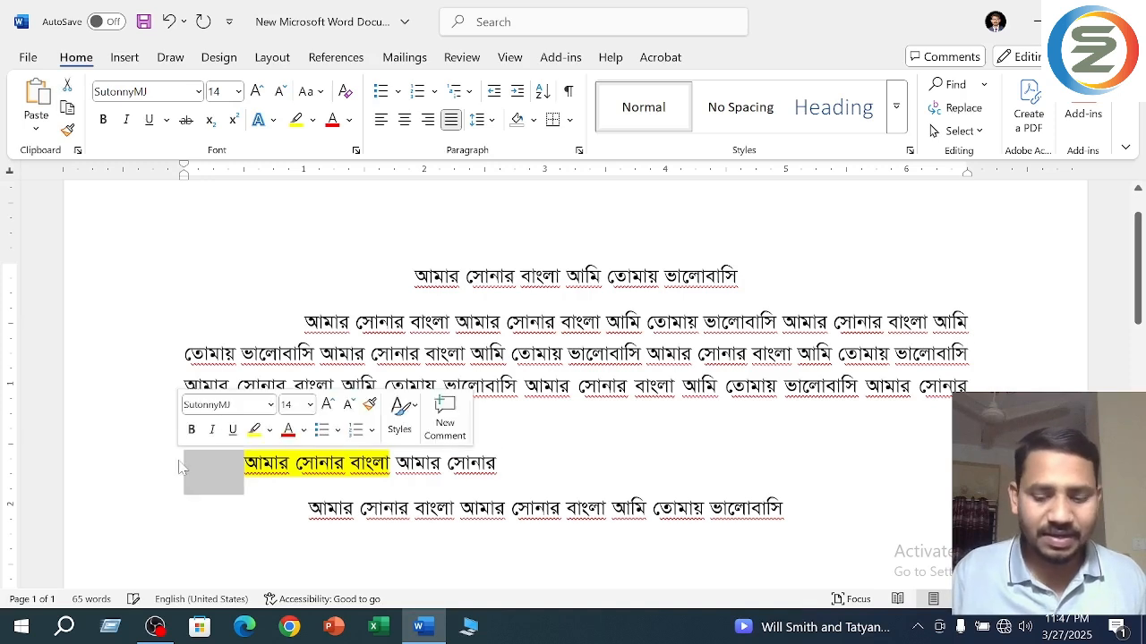
{"action": "key", "text": "BackSpace"}
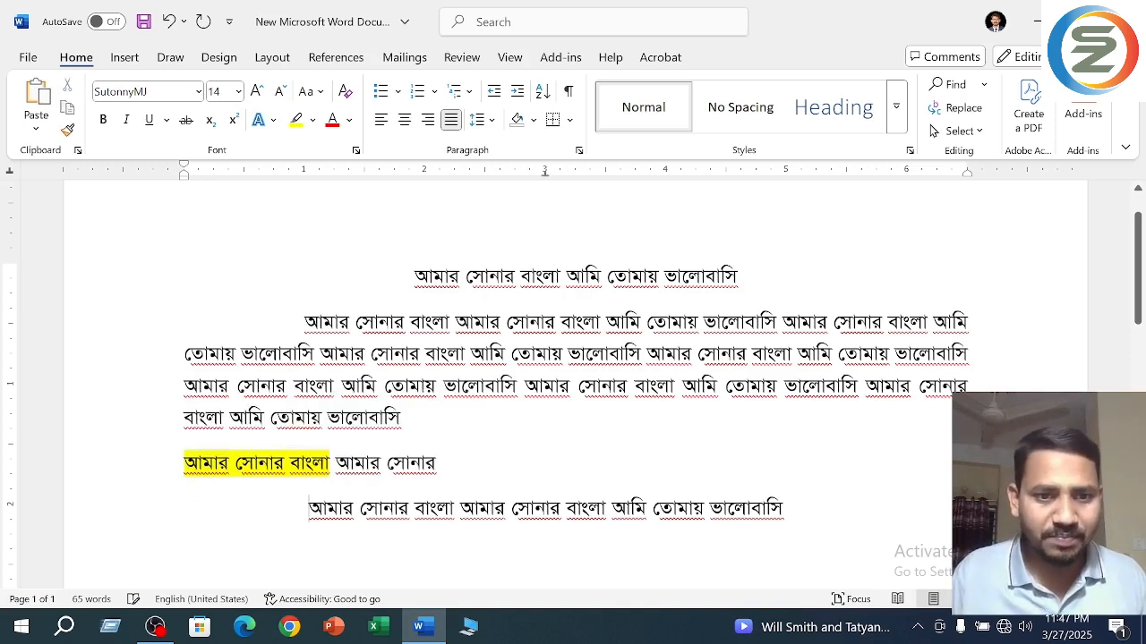
{"action": "left_click_drag", "start_coordinate": [308, 511], "coordinate": [185, 510]}
{"action": "key", "text": "BackSpace"}
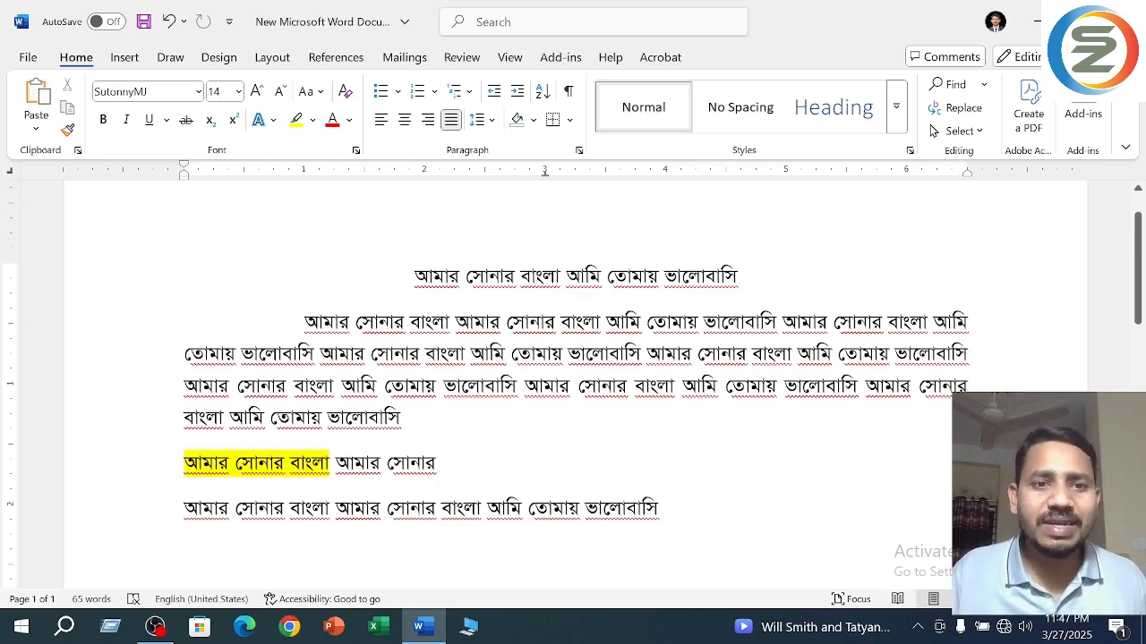
- Delete the unhighlighted "আমার সোনার" after the yellow text and insert a tab at the start of that line
{"action": "left_click", "coordinate": [184, 463]}
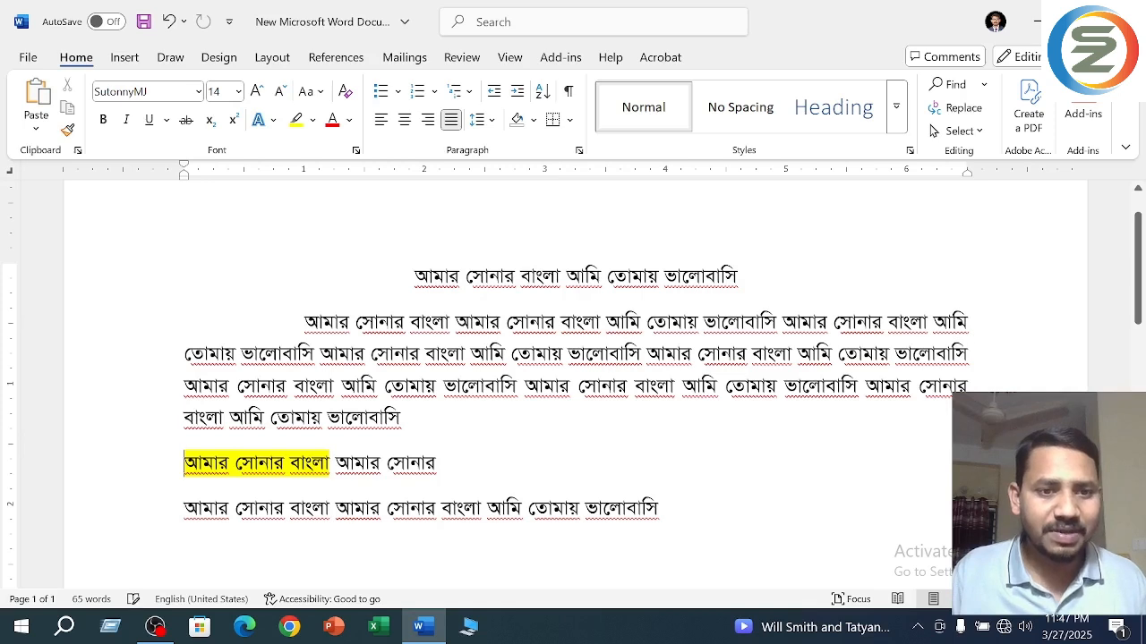
{"action": "left_click_drag", "start_coordinate": [442, 465], "coordinate": [340, 467]}
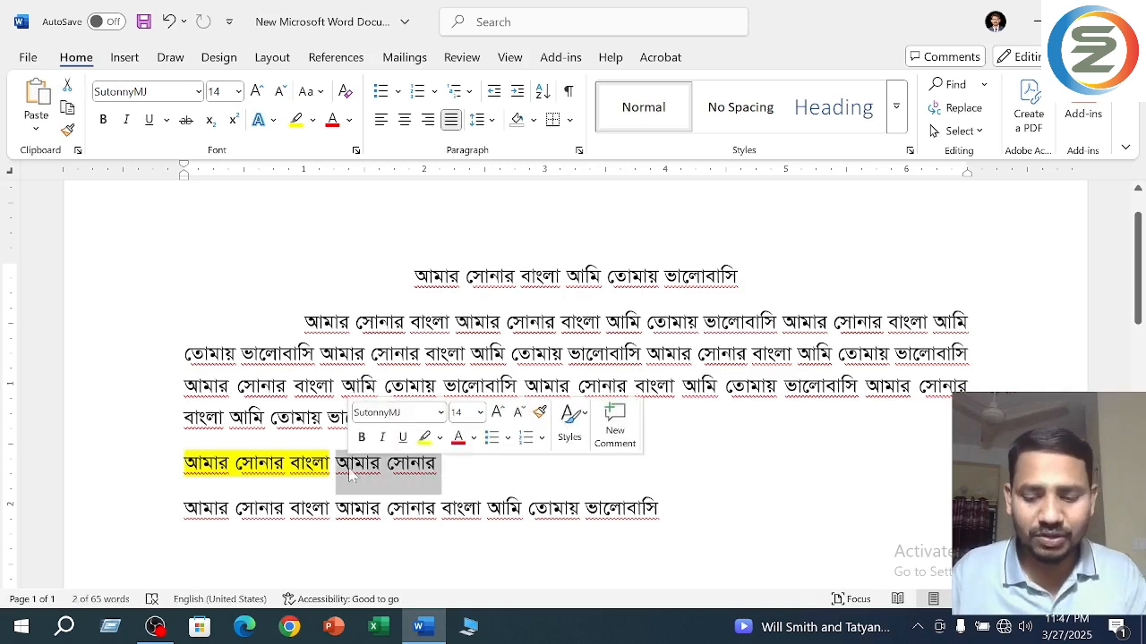
{"action": "key", "text": "BackSpace"}
{"action": "key", "text": "BackSpace"}
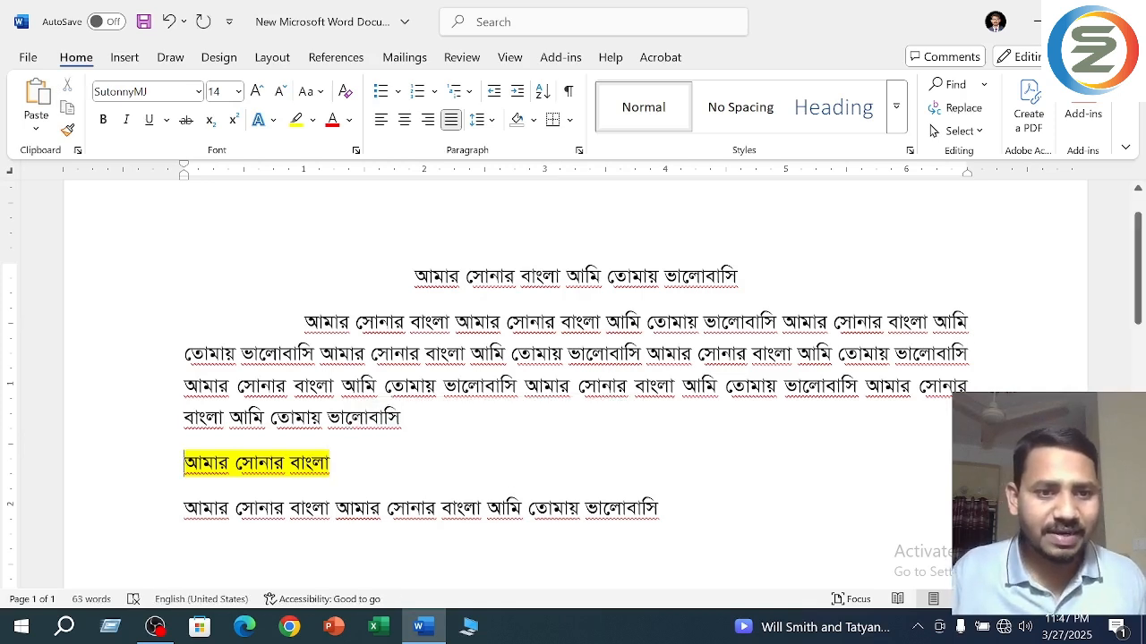
{"action": "key", "text": "Tab"}
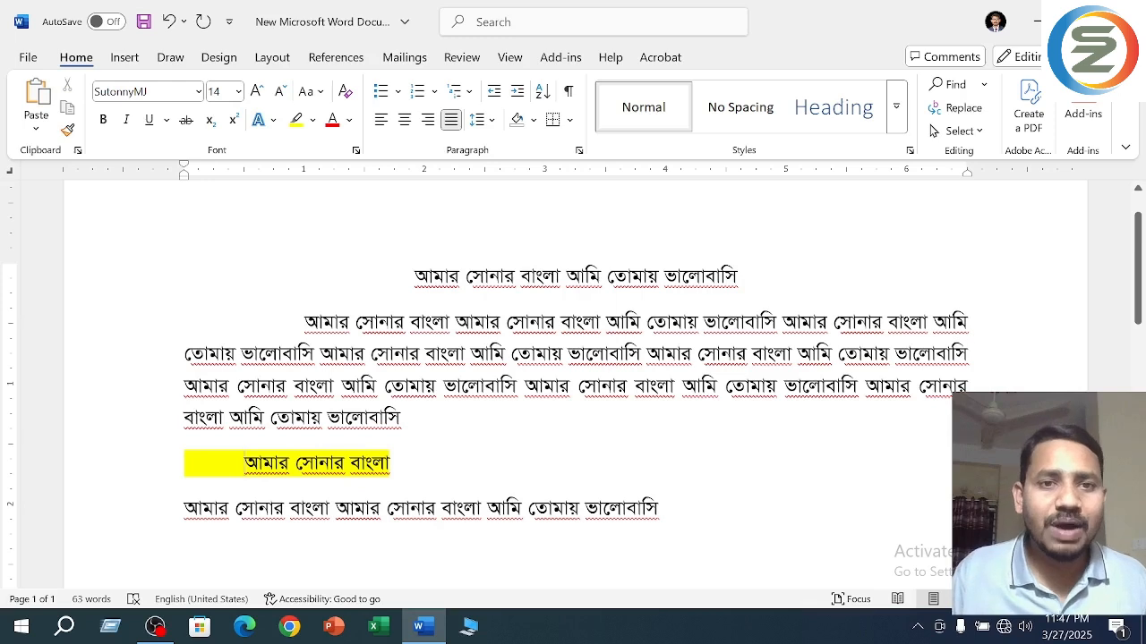
- Set a right tab stop at 4 inches for the highlighted line and move it to 3.5 inches
{"action": "left_click", "coordinate": [665, 170]}
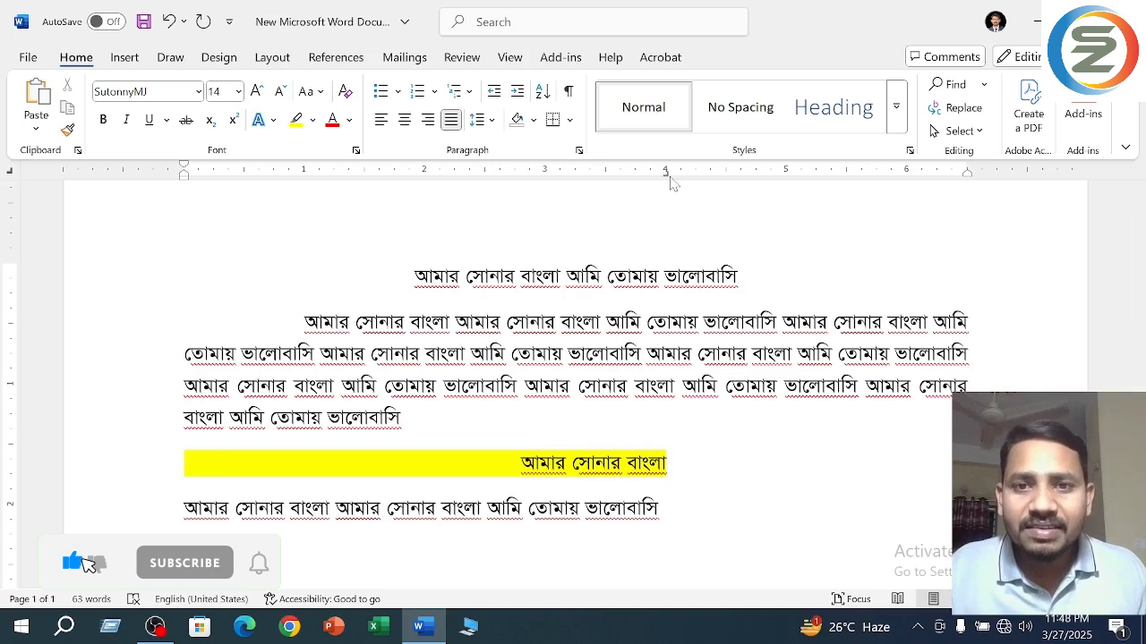
{"action": "left_click_drag", "start_coordinate": [667, 177], "coordinate": [608, 178]}
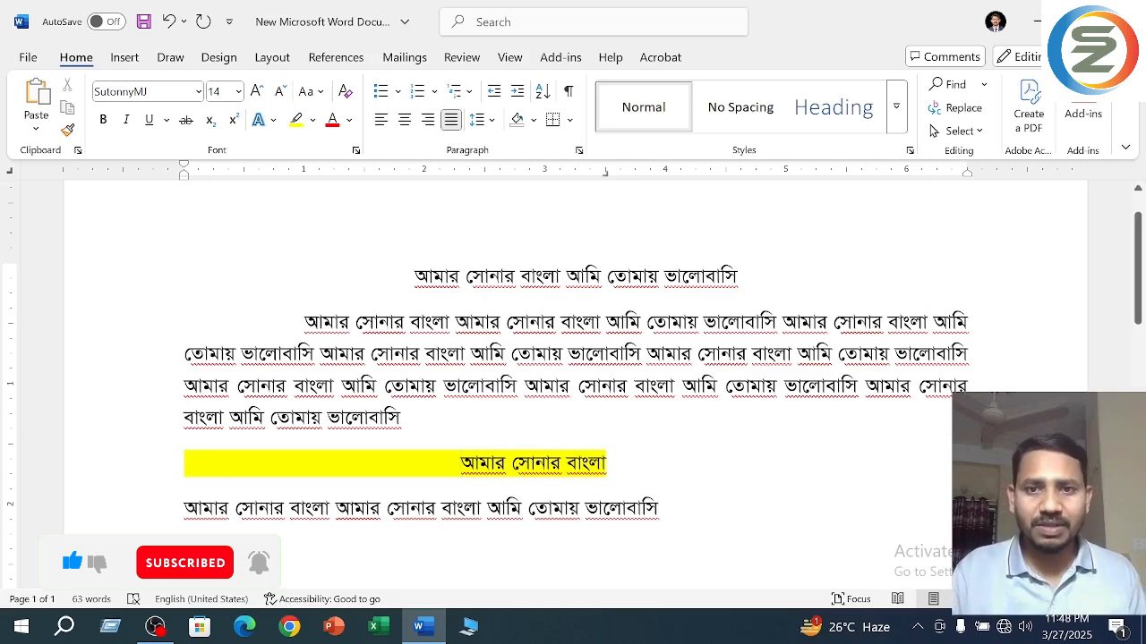
{"action": "left_click_drag", "start_coordinate": [607, 179], "coordinate": [608, 181]}
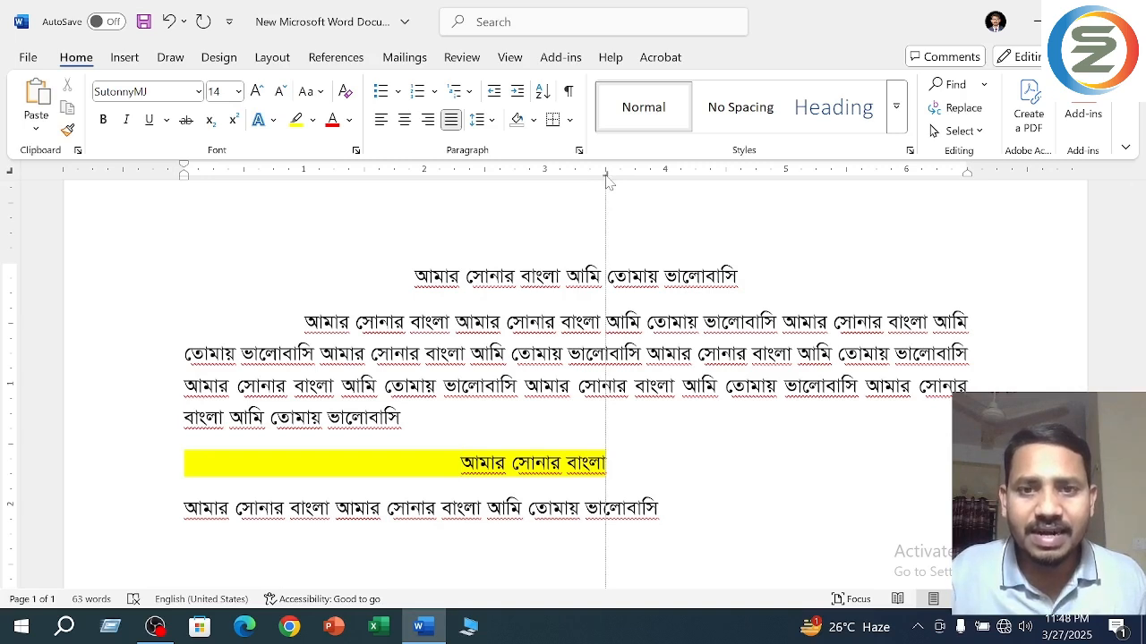
{"action": "left_click_drag", "start_coordinate": [606, 179], "coordinate": [606, 180]}
{"action": "left_click", "coordinate": [571, 466]}
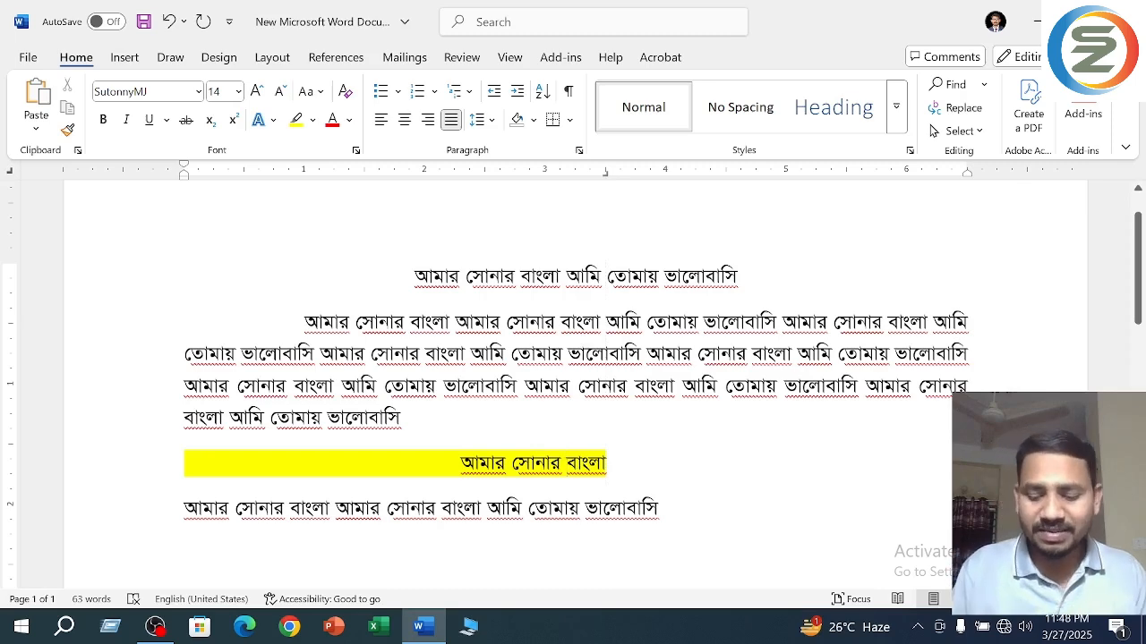
- Append "আমার সোনার বাংলা" to the end of the highlighted line aligned at the right tab stop
{"action": "key", "text": "Right"}
{"action": "key", "text": "Right"}
{"action": "key", "text": "Right"}
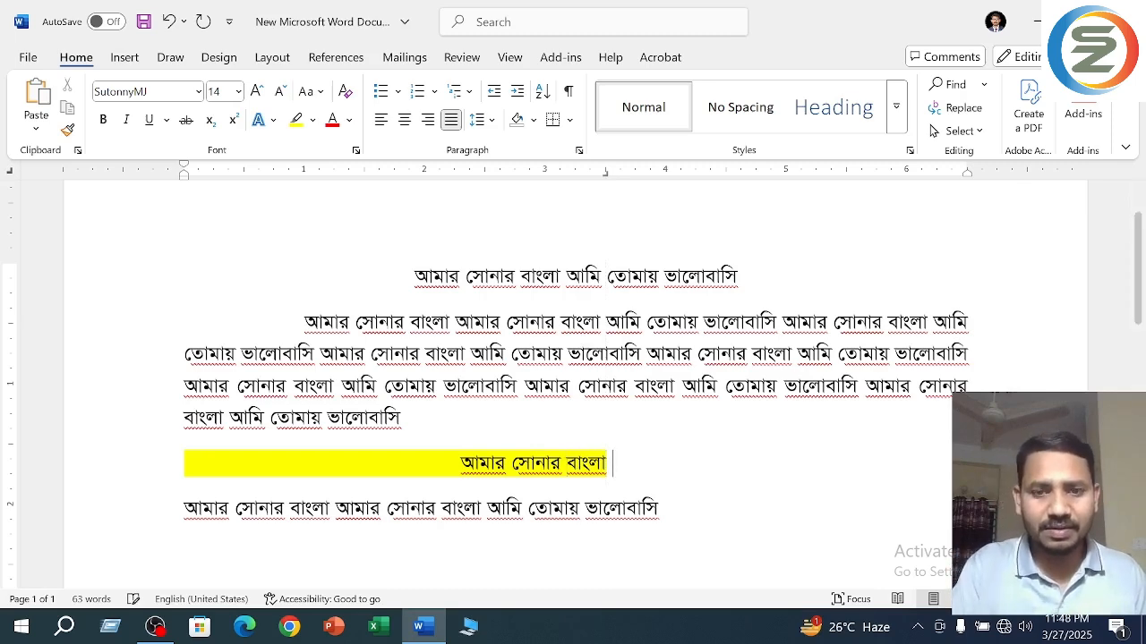
{"action": "type", "text": "আমার সোনার "}
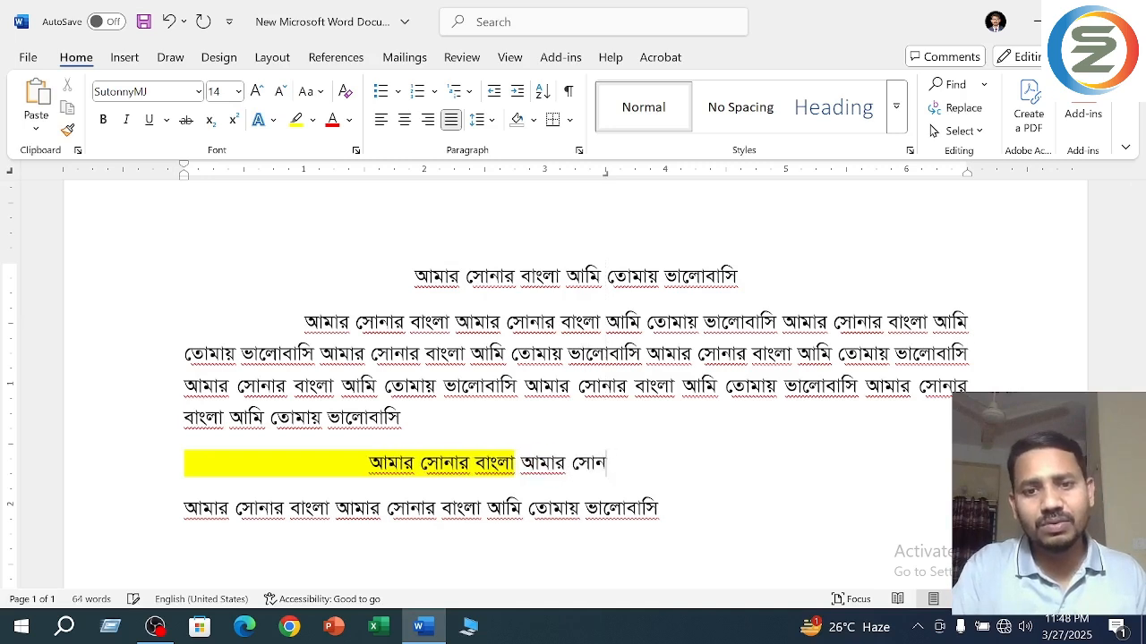
{"action": "type", "text": "বাংলা"}
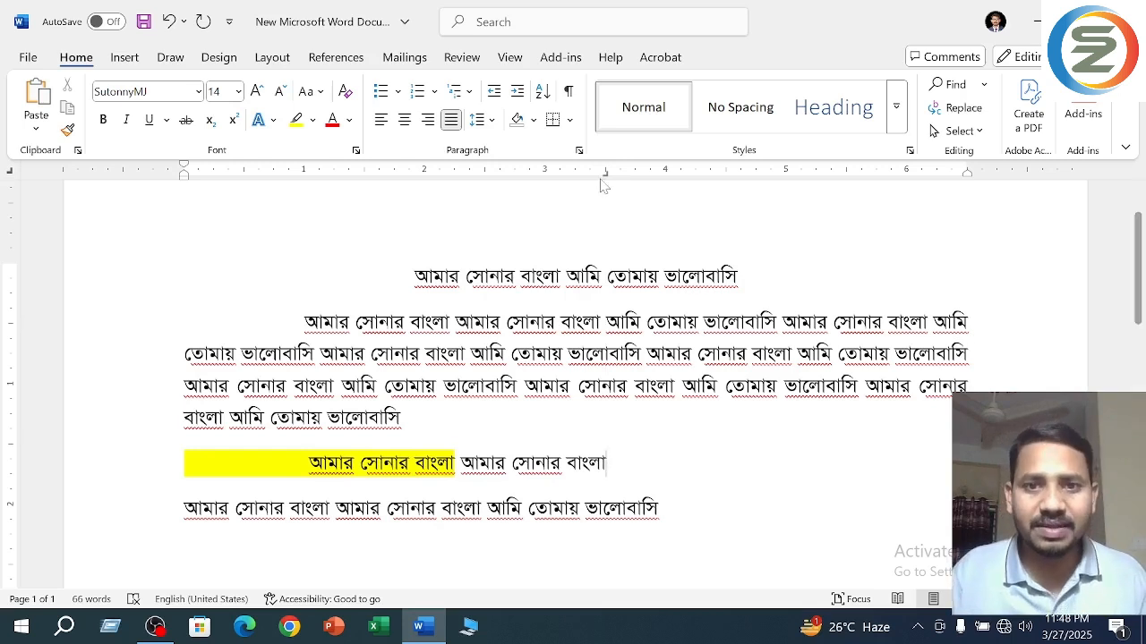
- Take the right tab stop off the ruler for the highlighted line and delete that whole line
{"action": "left_click_drag", "start_coordinate": [606, 179], "coordinate": [542, 172]}
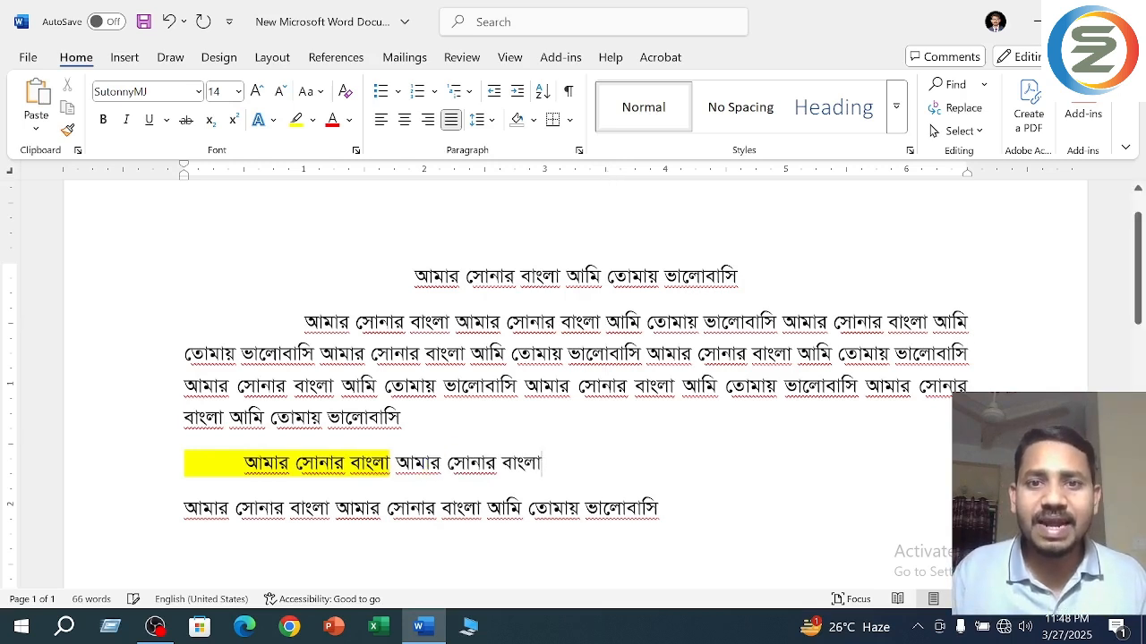
{"action": "left_click", "coordinate": [140, 475]}
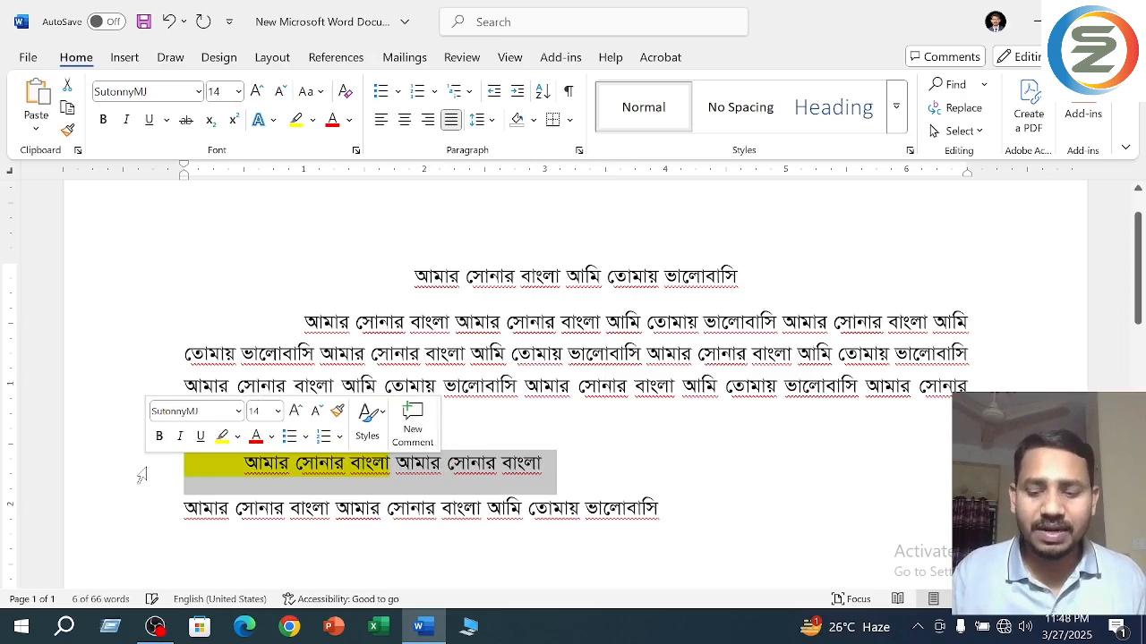
{"action": "key", "text": "Delete"}
{"action": "left_click", "coordinate": [747, 466]}
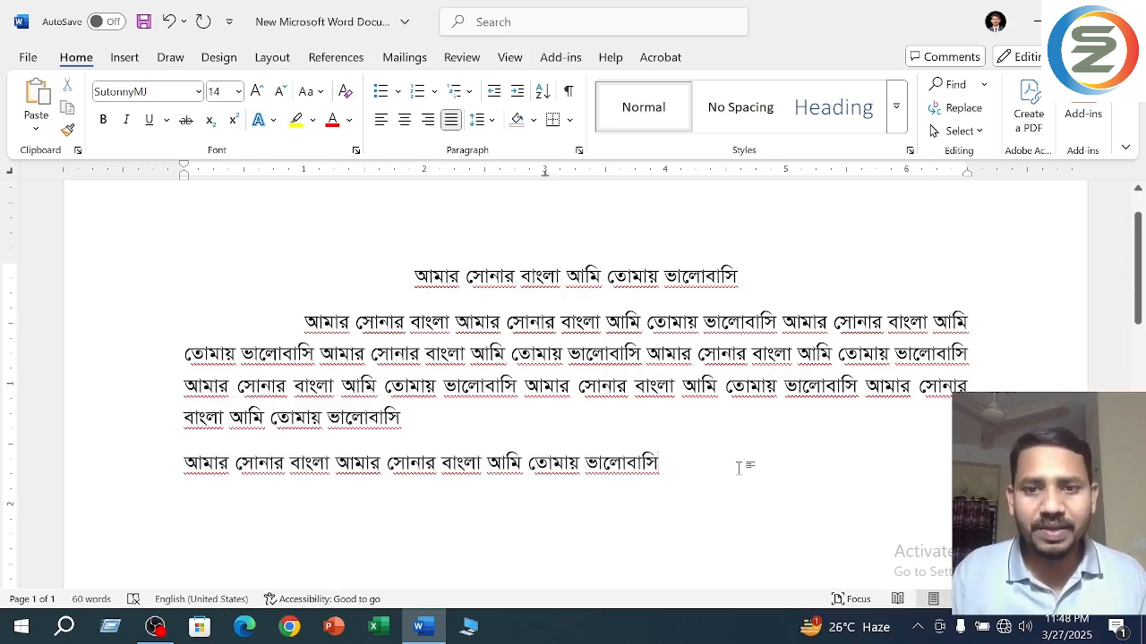
- Start a new line labelled "ক)" below the last text line, with an empty line between them
{"action": "key", "text": "Return"}
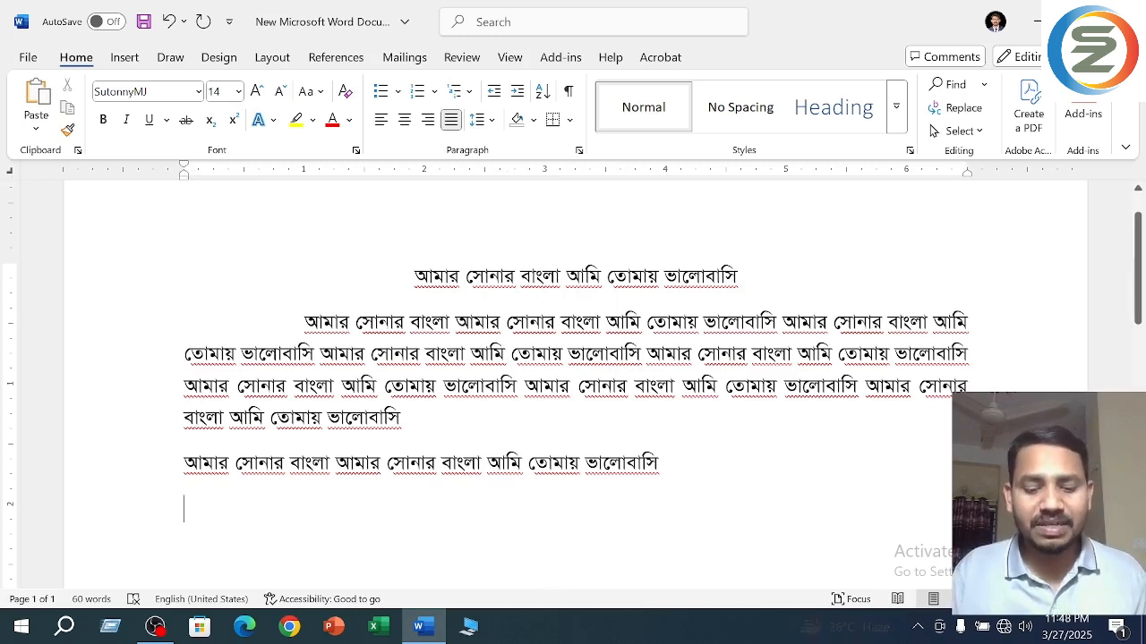
{"action": "type", "text": "ক)"}
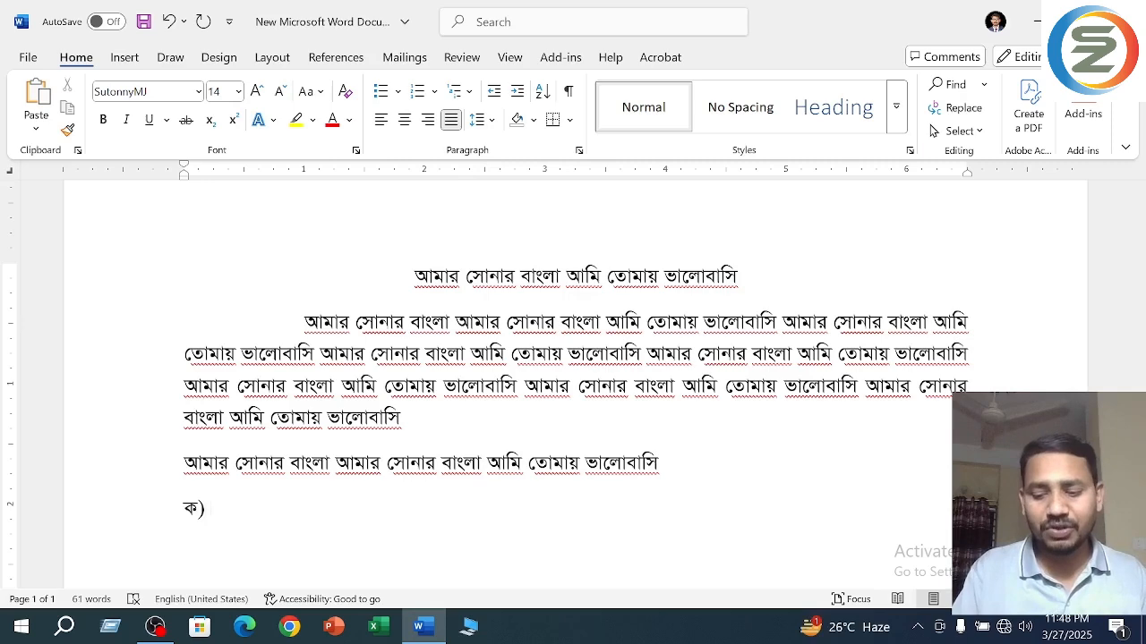
{"action": "key", "text": "Return"}
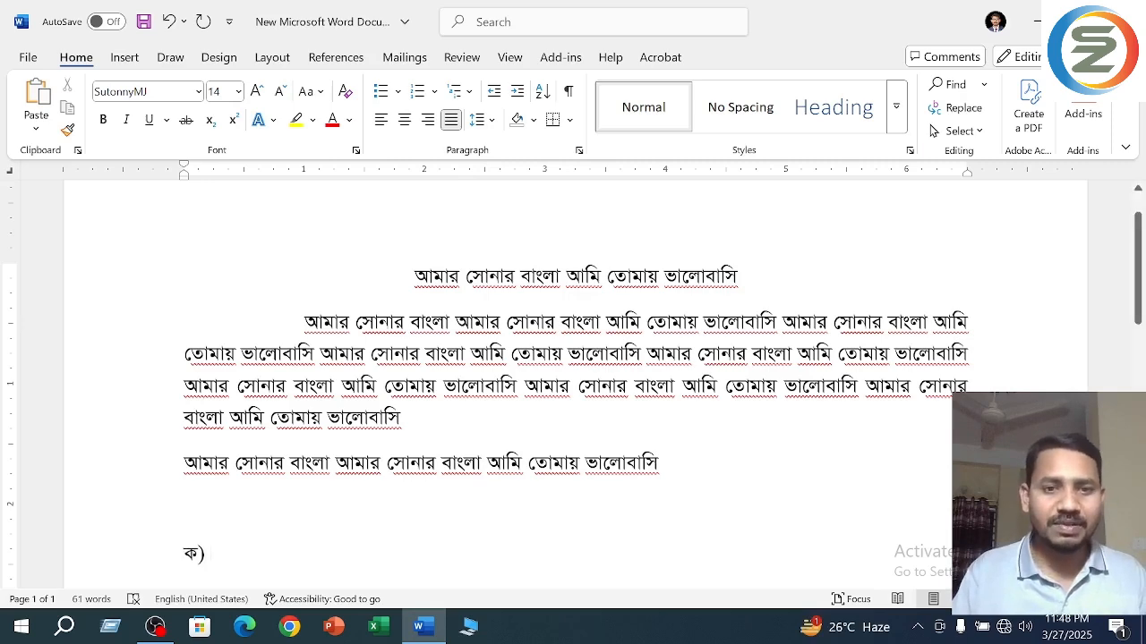
{"action": "scroll", "coordinate": [576, 418], "scroll_direction": "down", "scroll_amount": 5}
{"action": "scroll", "coordinate": [575, 418], "scroll_direction": "down", "scroll_amount": 2}
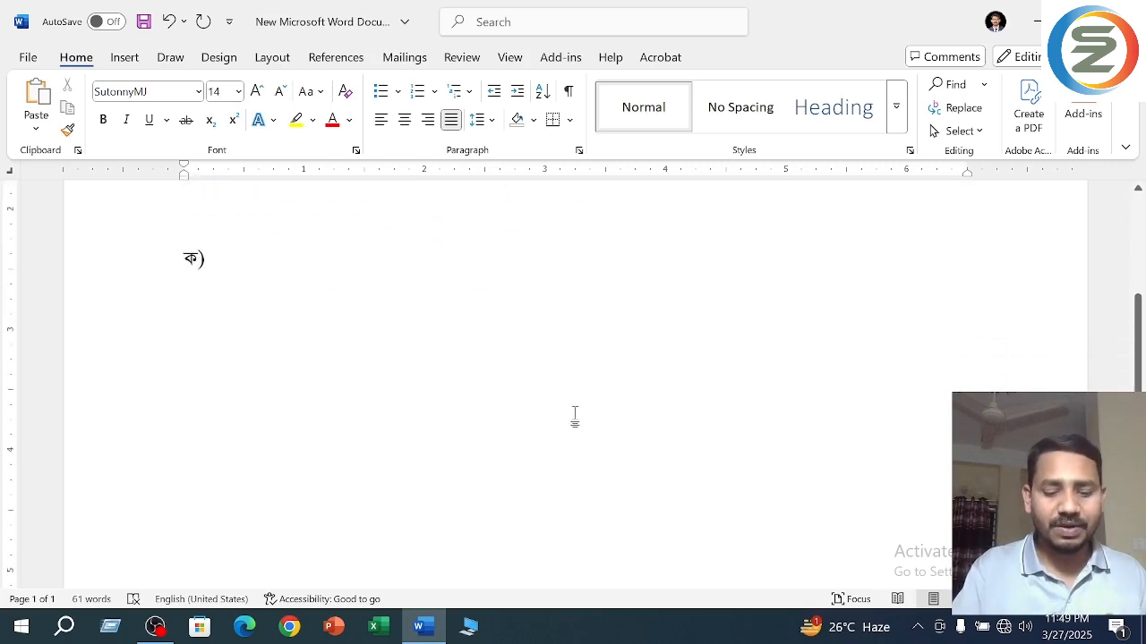
- Write the question "পারমাণবিক সংখ্যা কাকে বলে?" after "ক)" and add the mark "১" at the end of the line
{"action": "type", "text": "পা"}
{"action": "key", "text": "BackSpace"}
{"action": "key", "text": "BackSpace"}
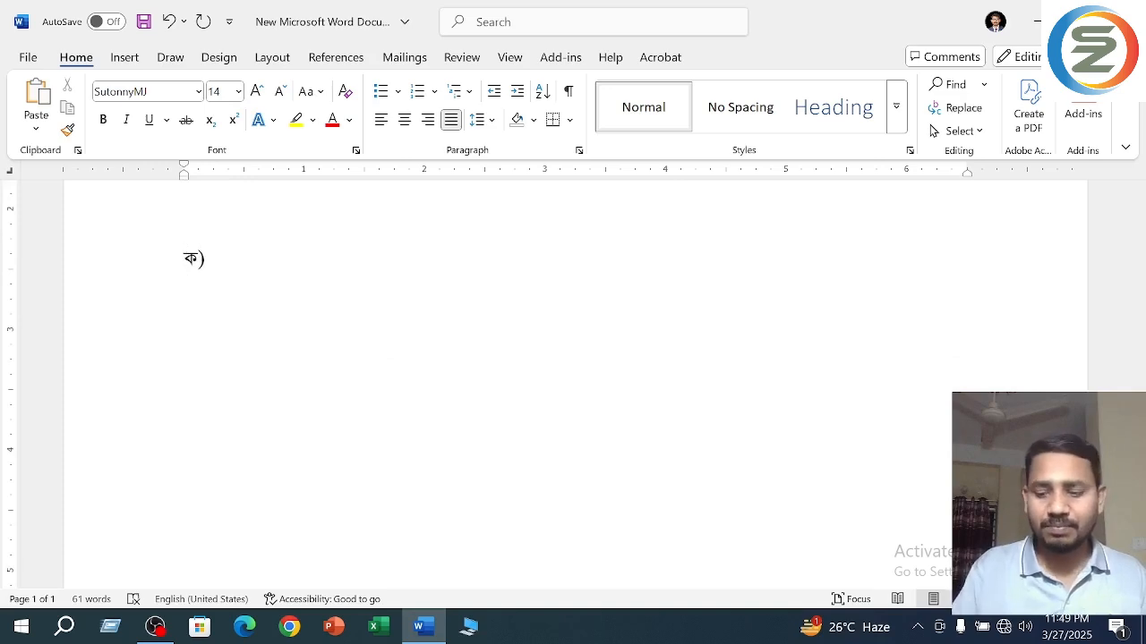
{"action": "type", "text": "পারমাণবিক"}
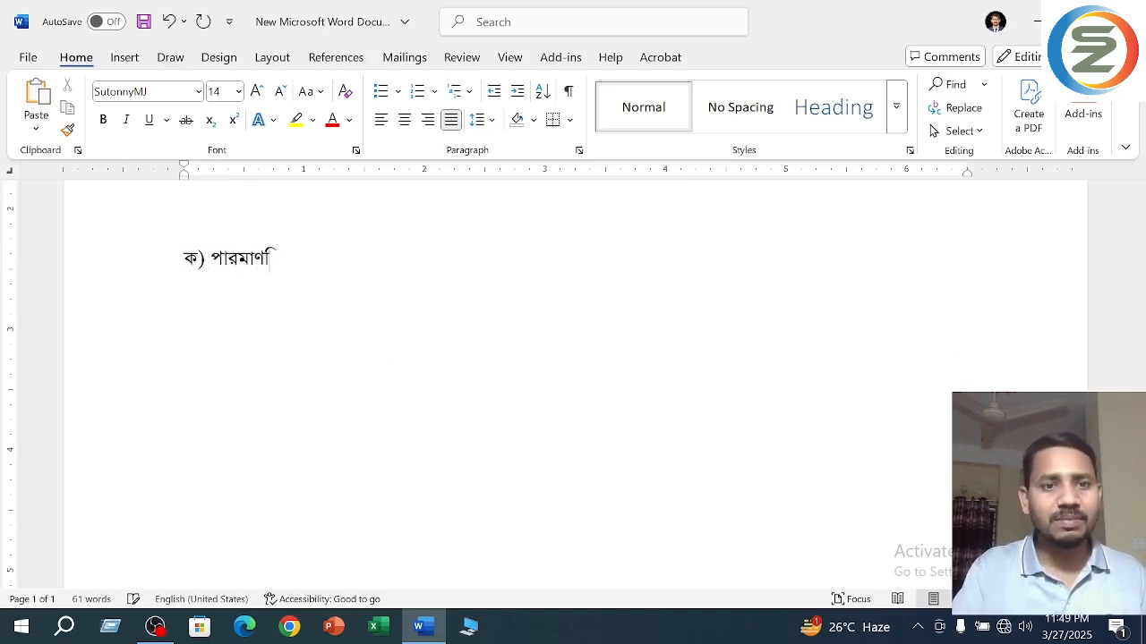
{"action": "type", "text": " সংখ্য"}
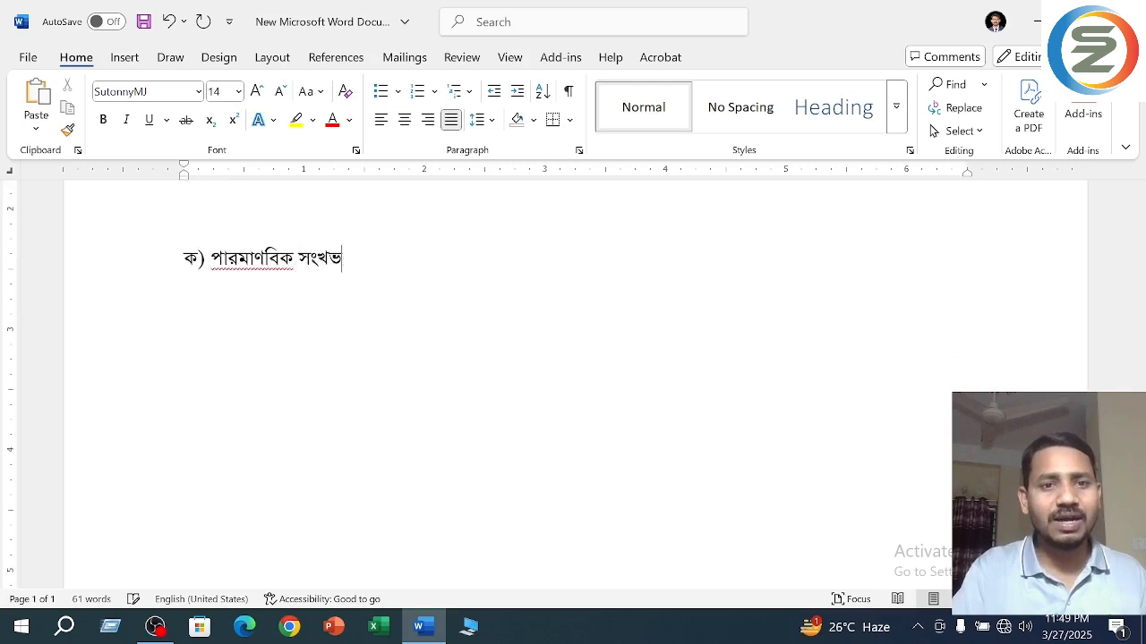
{"action": "type", "text": "া কাকে বলে?"}
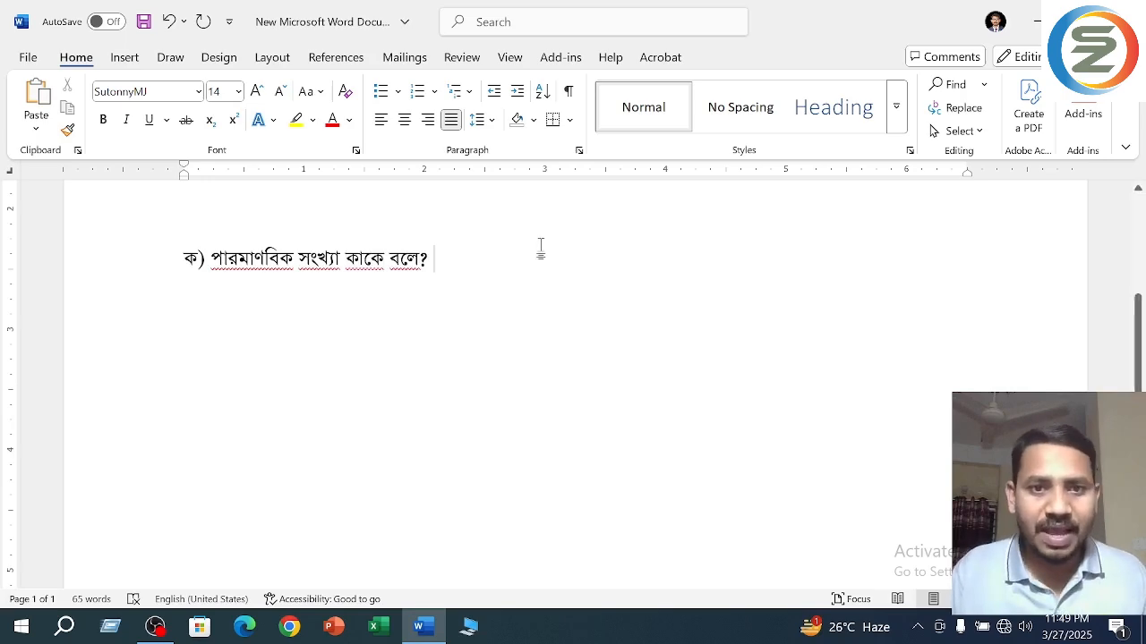
{"action": "type", "text": " ১"}
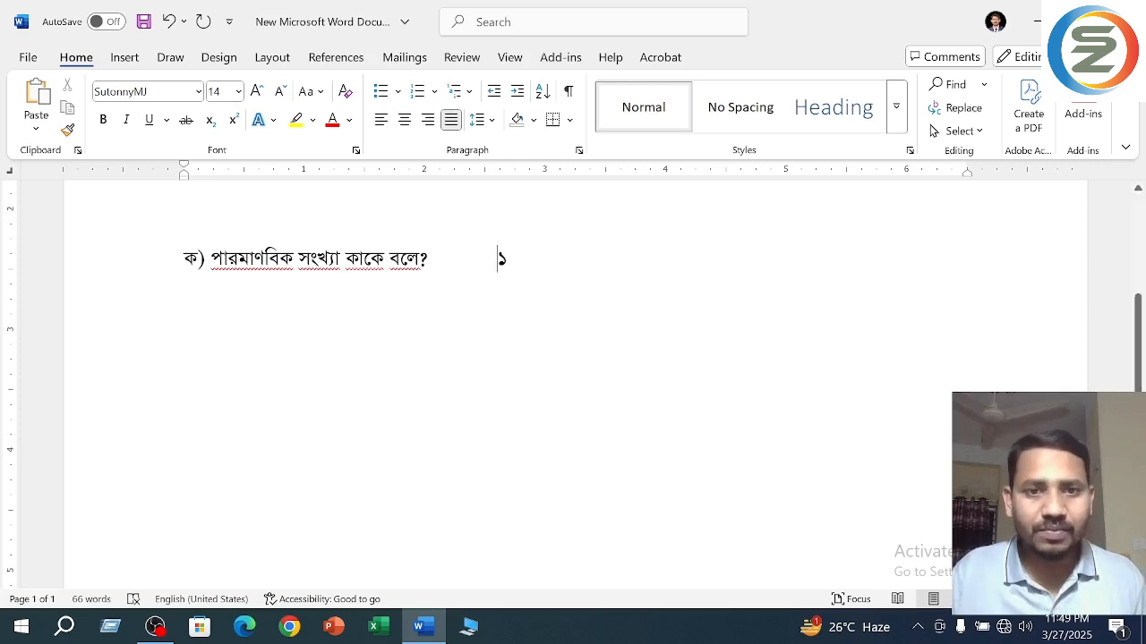
- Try to align the mark "১" with the right margin using repeated default tabs after the question
{"action": "left_click_drag", "start_coordinate": [498, 259], "coordinate": [435, 258]}
{"action": "key", "text": "BackSpace"}
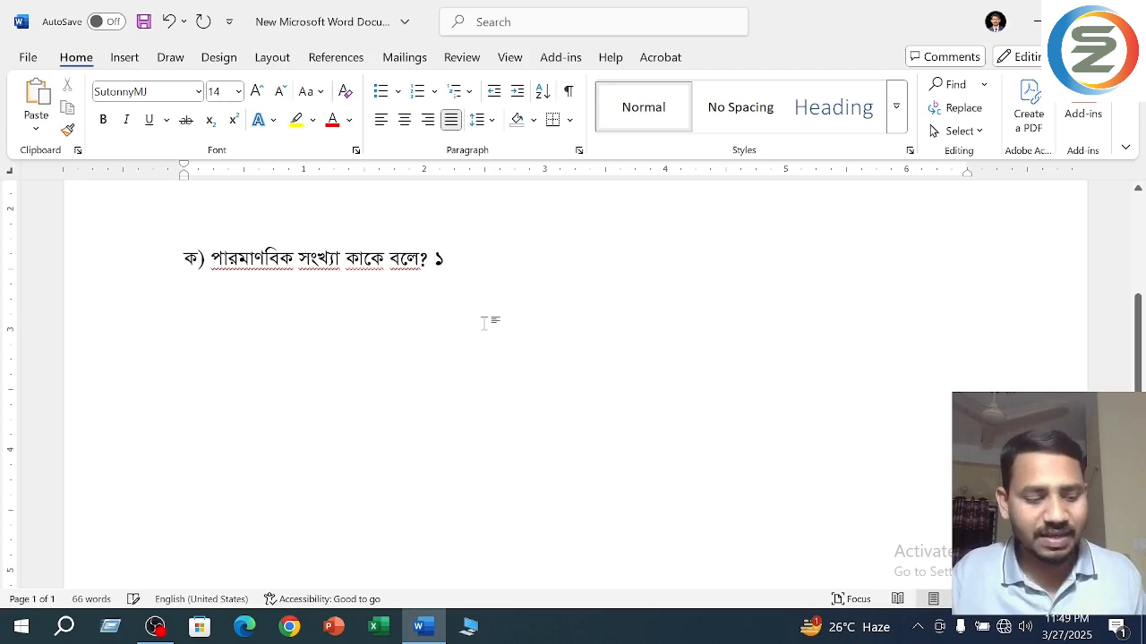
{"action": "key", "text": "Tab"}
{"action": "key", "text": "Tab"}
{"action": "key", "text": "Tab"}
{"action": "key", "text": "Tab"}
{"action": "key", "text": "Tab"}
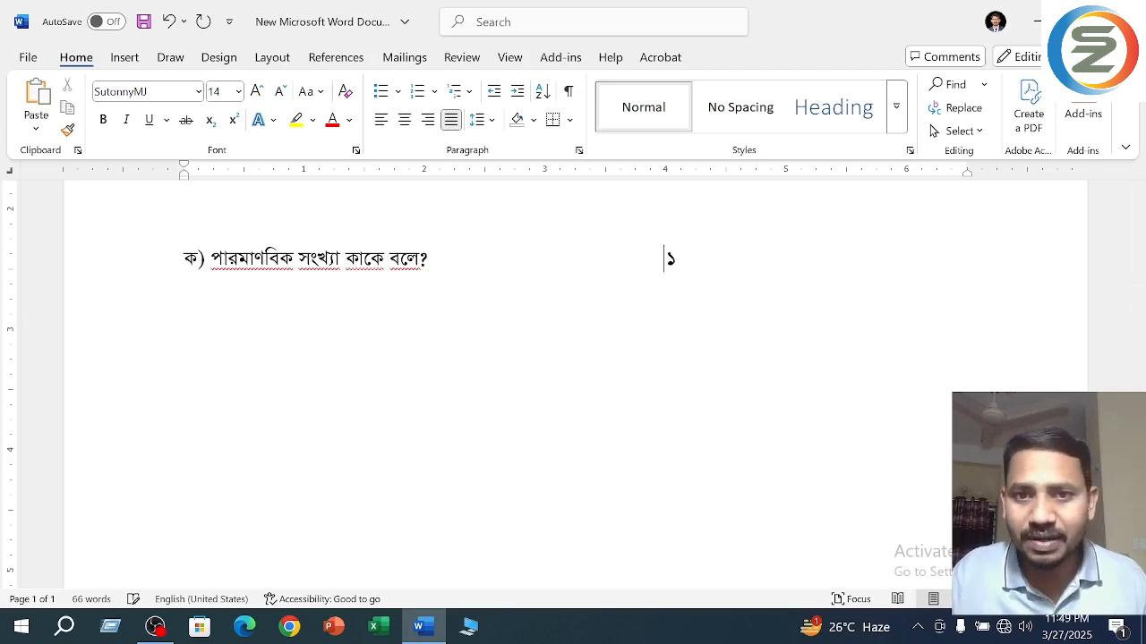
{"action": "key", "text": "Tab"}
{"action": "key", "text": "Tab"}
{"action": "key", "text": "Tab"}
{"action": "key", "text": "Tab"}
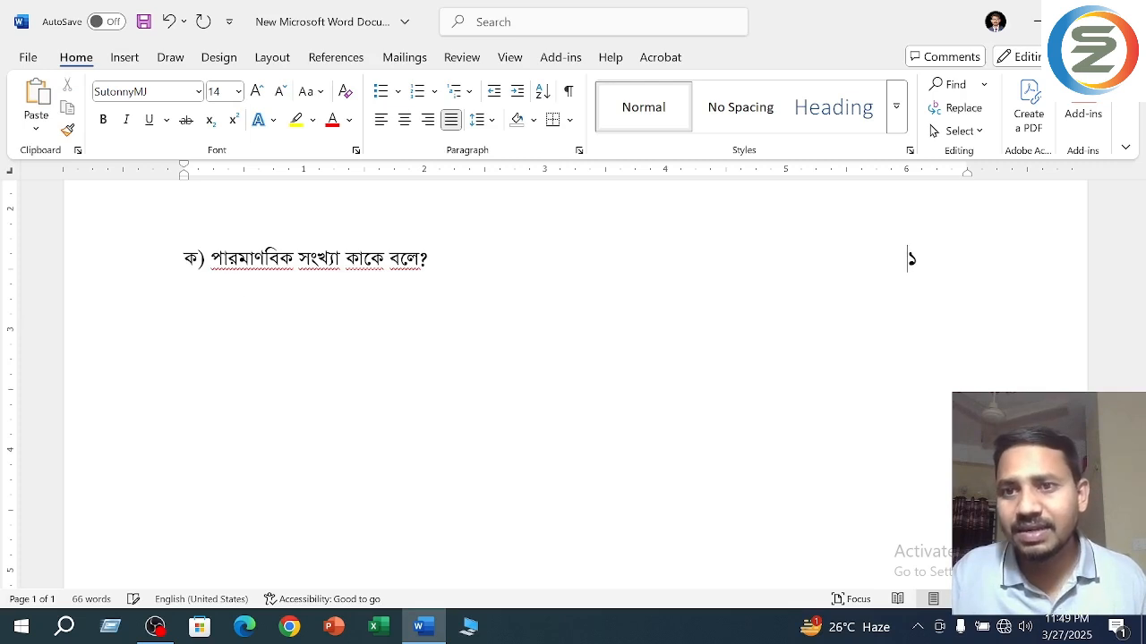
{"action": "key", "text": "BackSpace"}
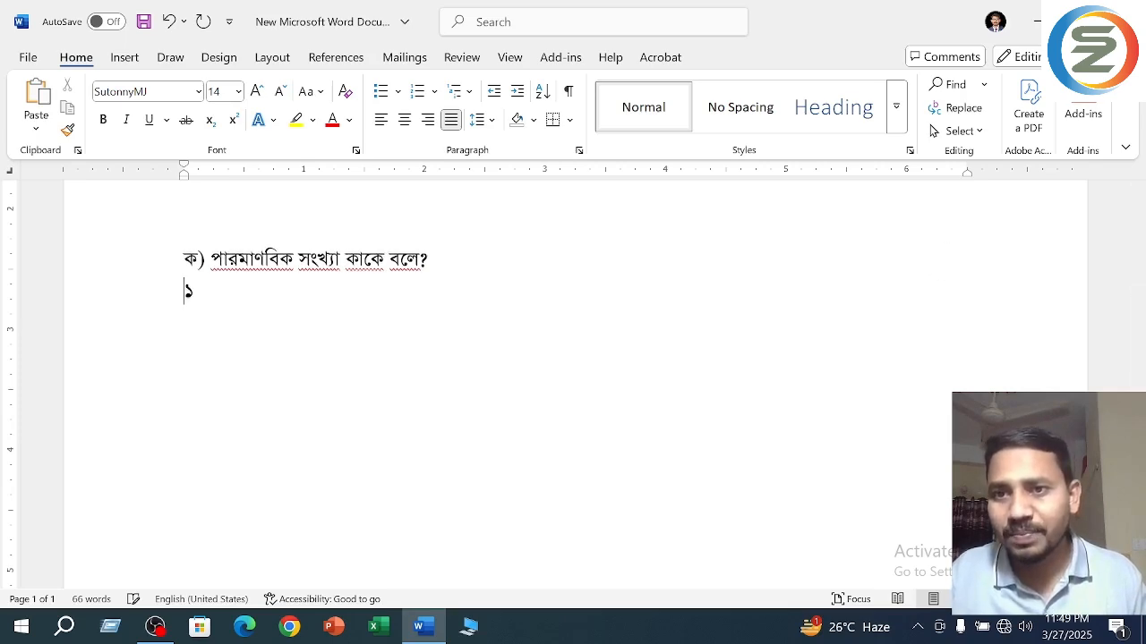
{"action": "key", "text": "BackSpace"}
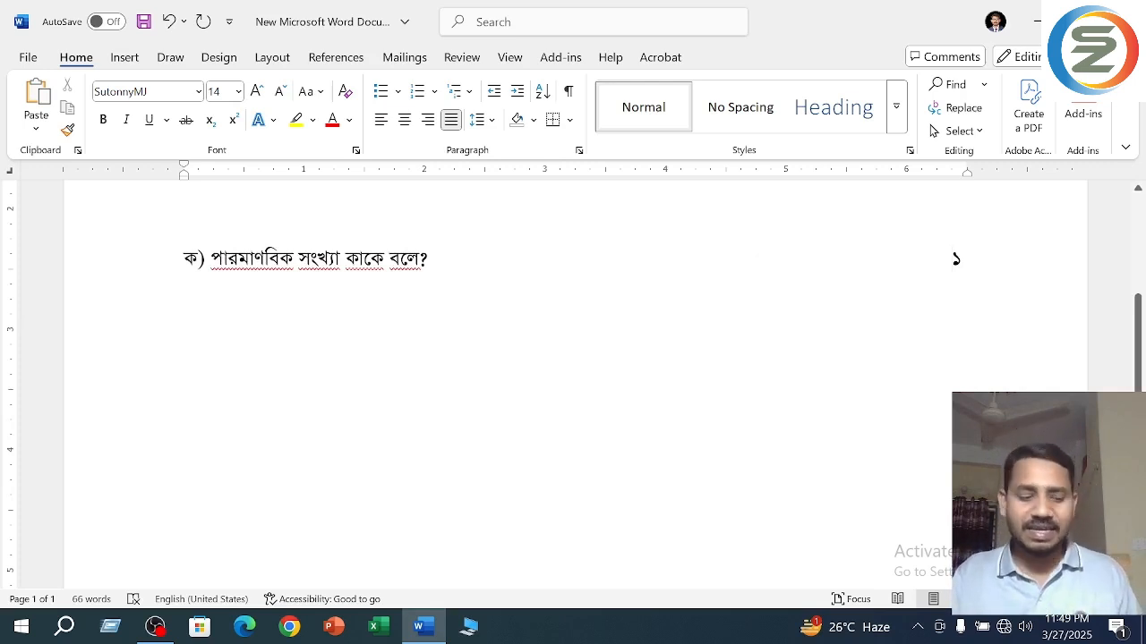
- Replace the gap before "১" with one tab to a right tab stop and move that stop to the 6.5-inch right margin
{"action": "left_click_drag", "start_coordinate": [952, 261], "coordinate": [439, 282]}
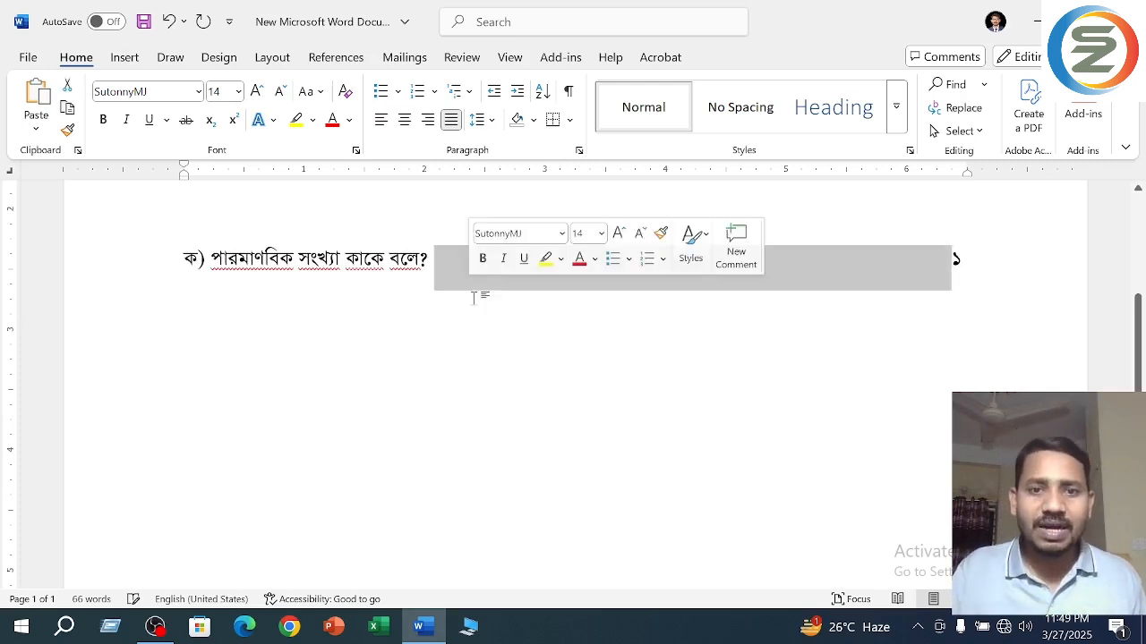
{"action": "key", "text": "BackSpace"}
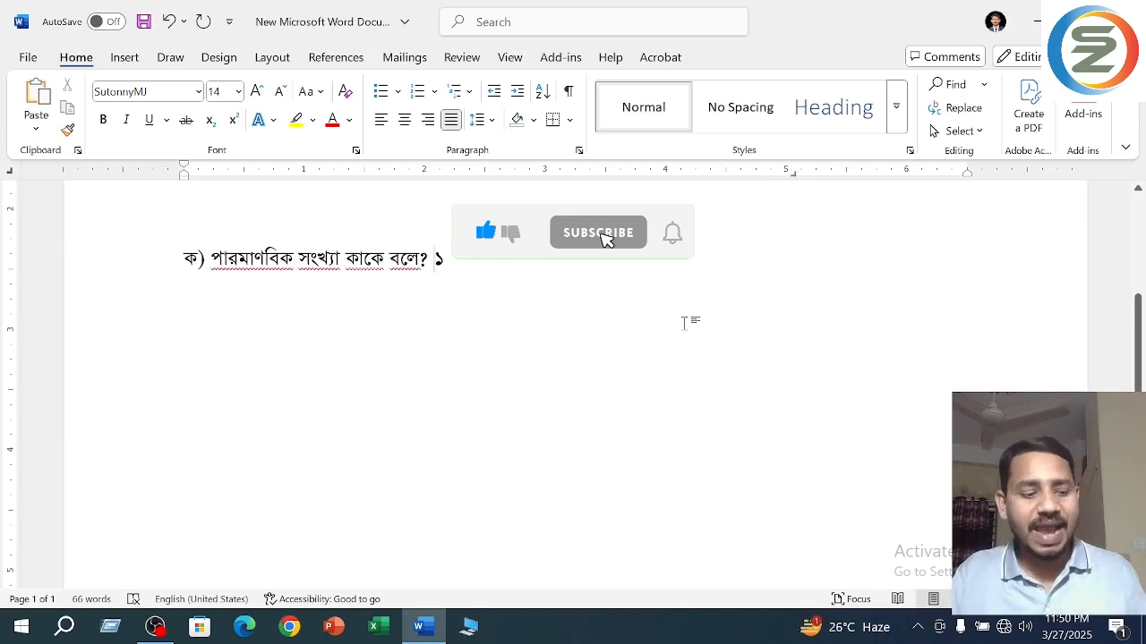
{"action": "key", "text": "Tab"}
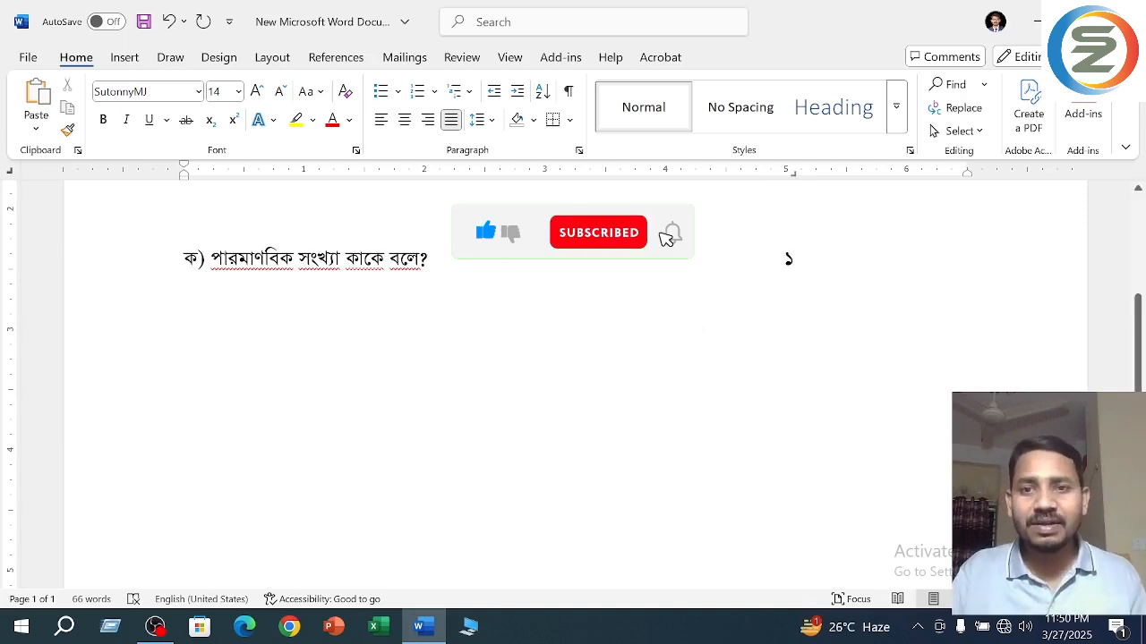
{"action": "left_click_drag", "start_coordinate": [794, 174], "coordinate": [967, 181]}
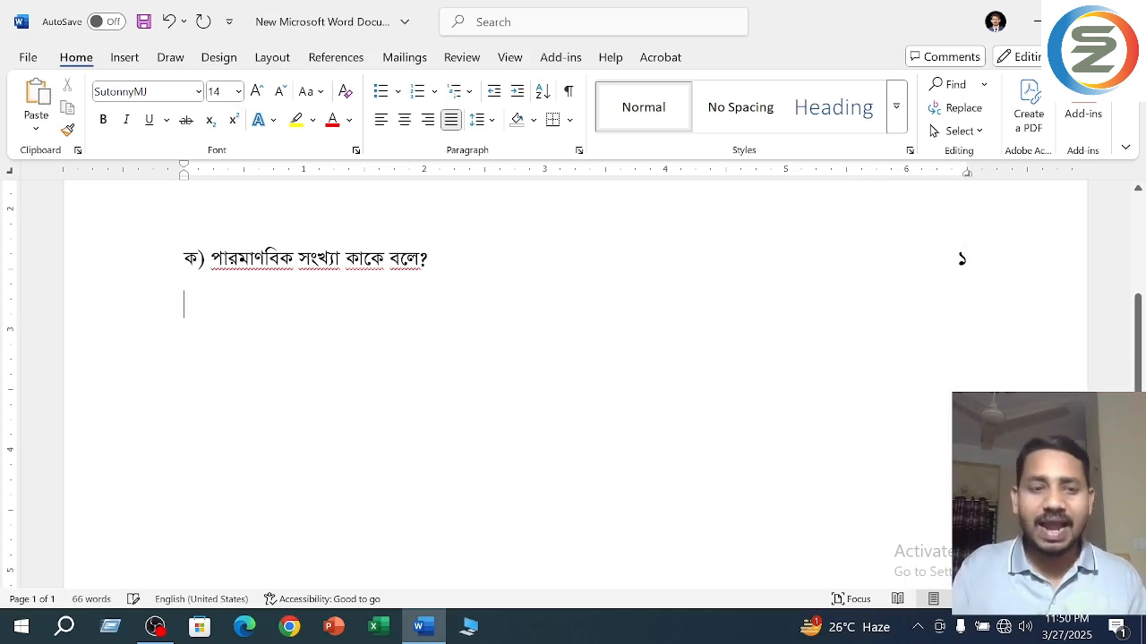
- Add a second question line reading "খ) পারমাণবিক সংখ্যা বলতে কী বুঝ?" below the first question
{"action": "key", "text": "Return"}
{"action": "type", "text": "খ)"}
{"action": "key", "text": "Tab"}
{"action": "key", "text": "BackSpace"}
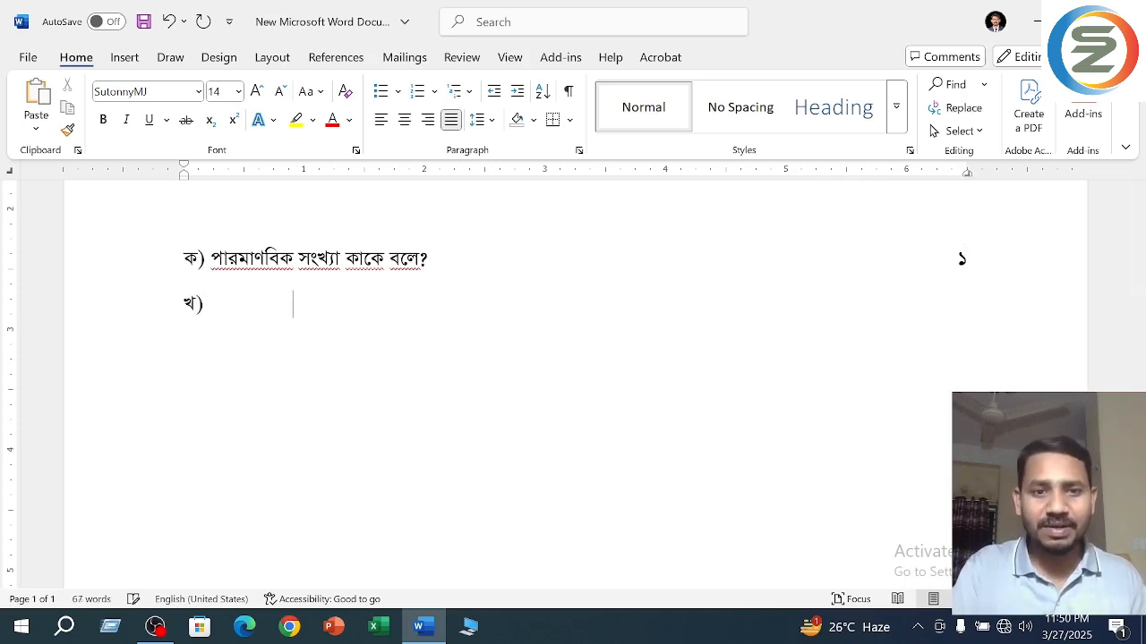
{"action": "type", "text": "পারমা"}
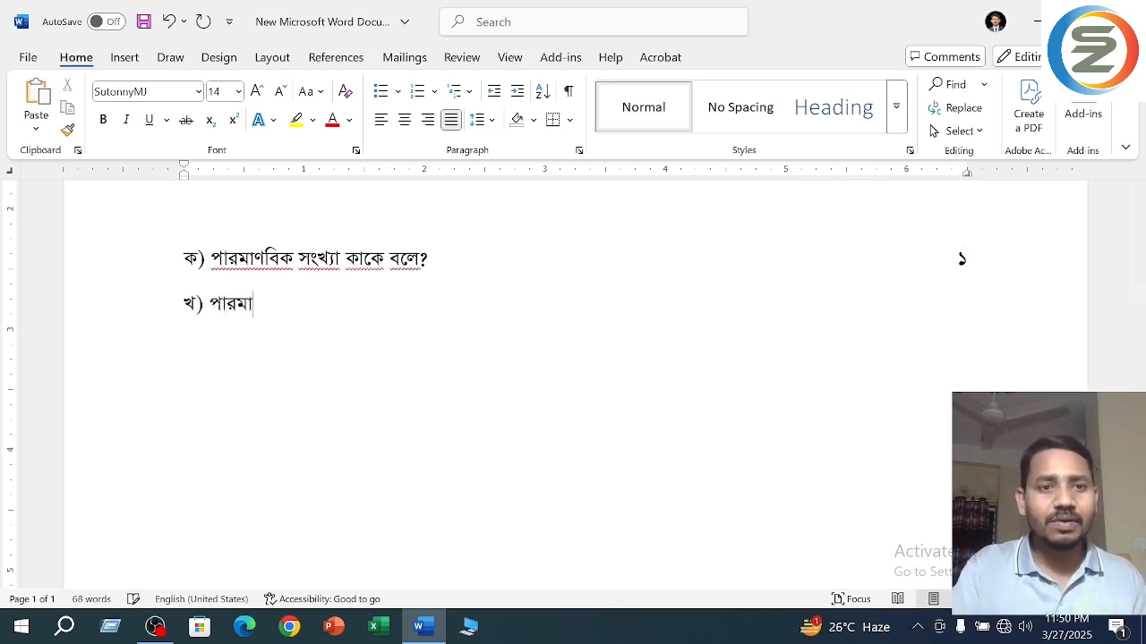
{"action": "type", "text": "ণবিক "}
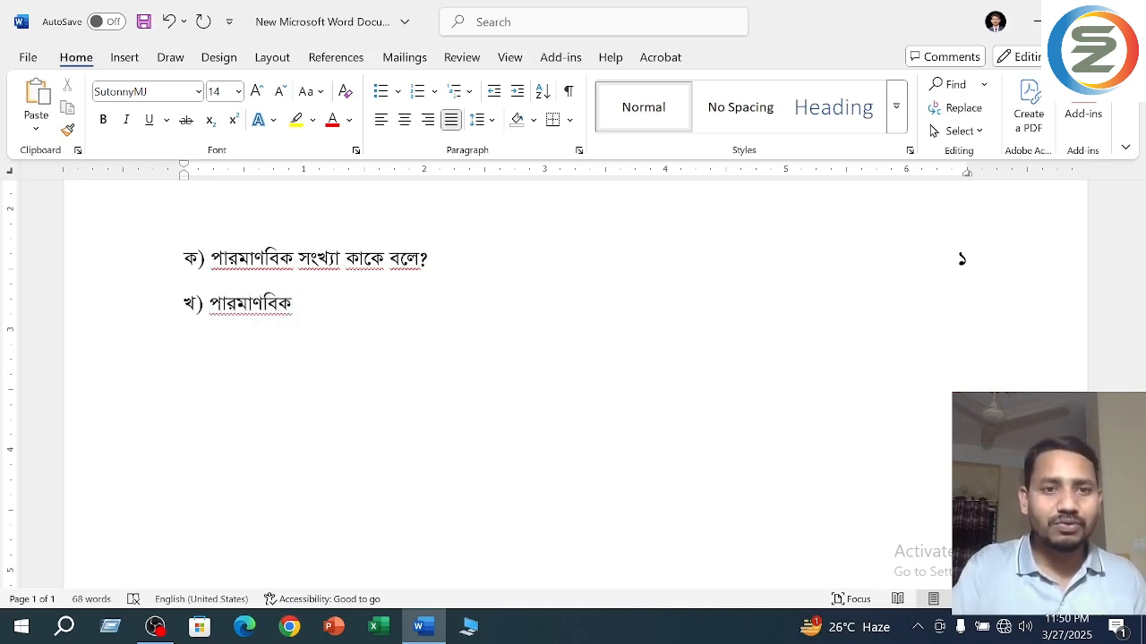
{"action": "type", "text": "সংখ্যা বল"}
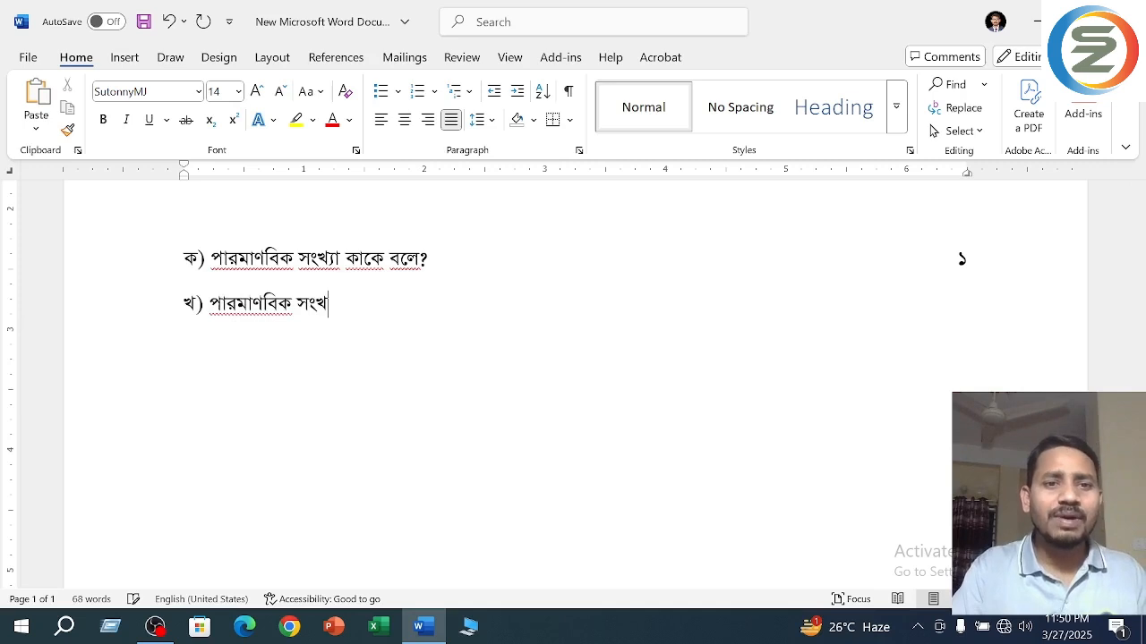
{"action": "type", "text": "তে কী"}
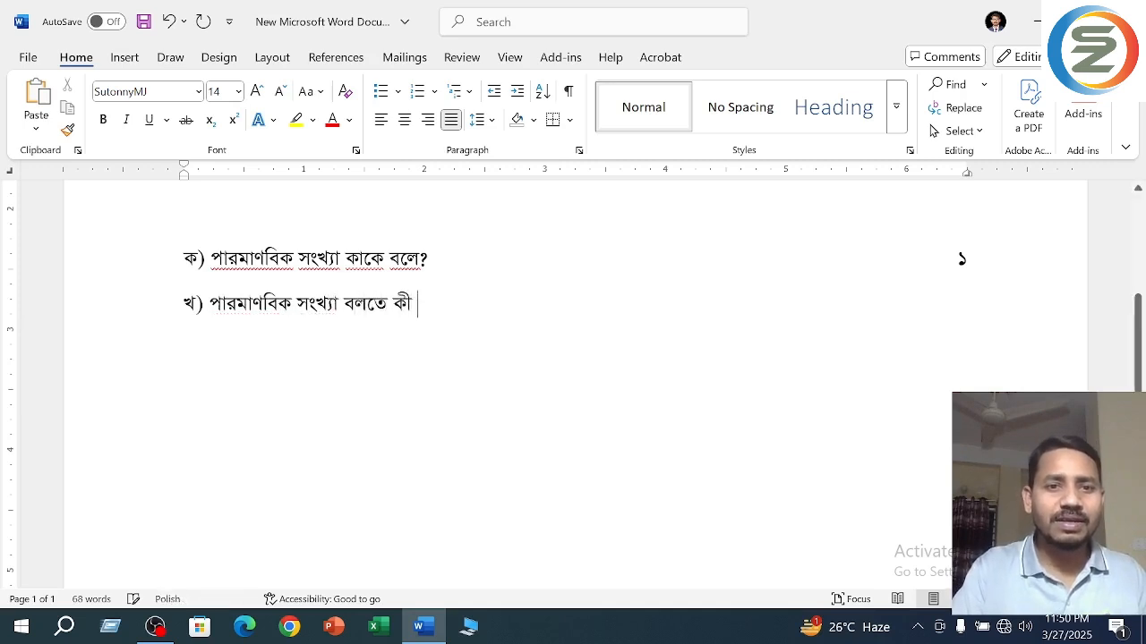
{"action": "type", "text": " বুঝ? "}
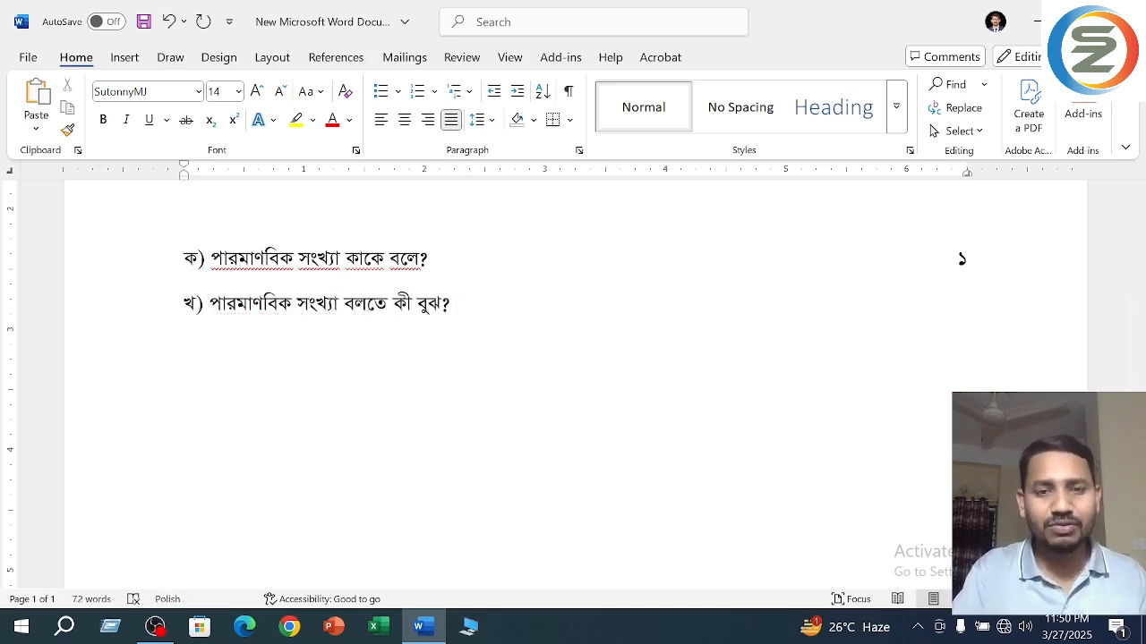
{"action": "type", "text": "২"}
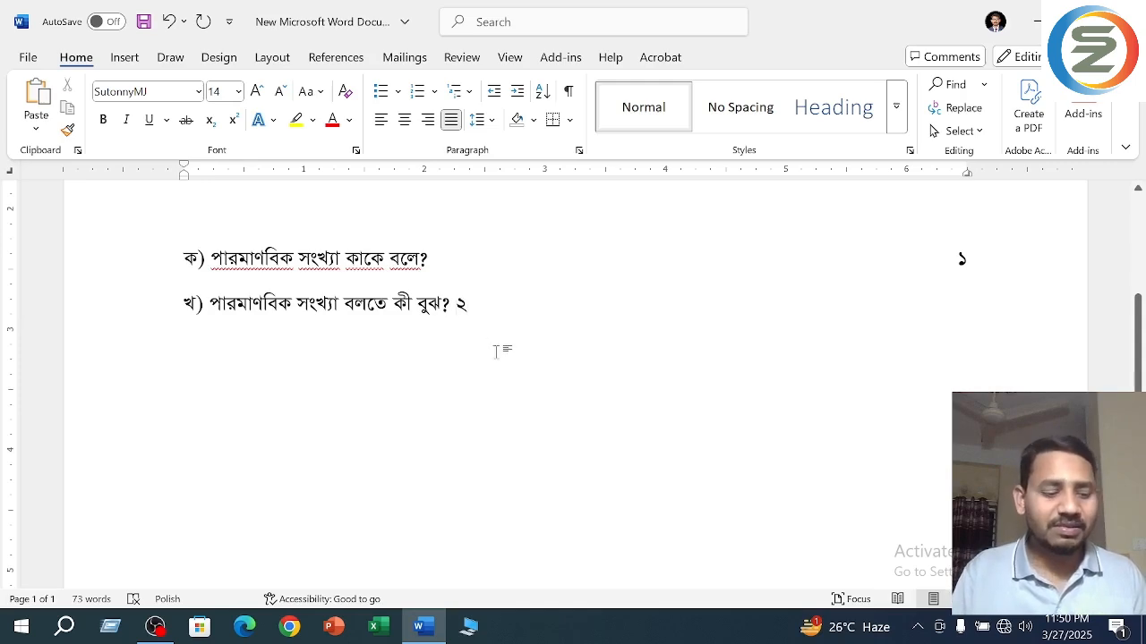
- Add the mark "২" after question "খ)" and align it at the right tab stop with a single tab
{"action": "key", "text": "Left"}
{"action": "key", "text": "Tab"}
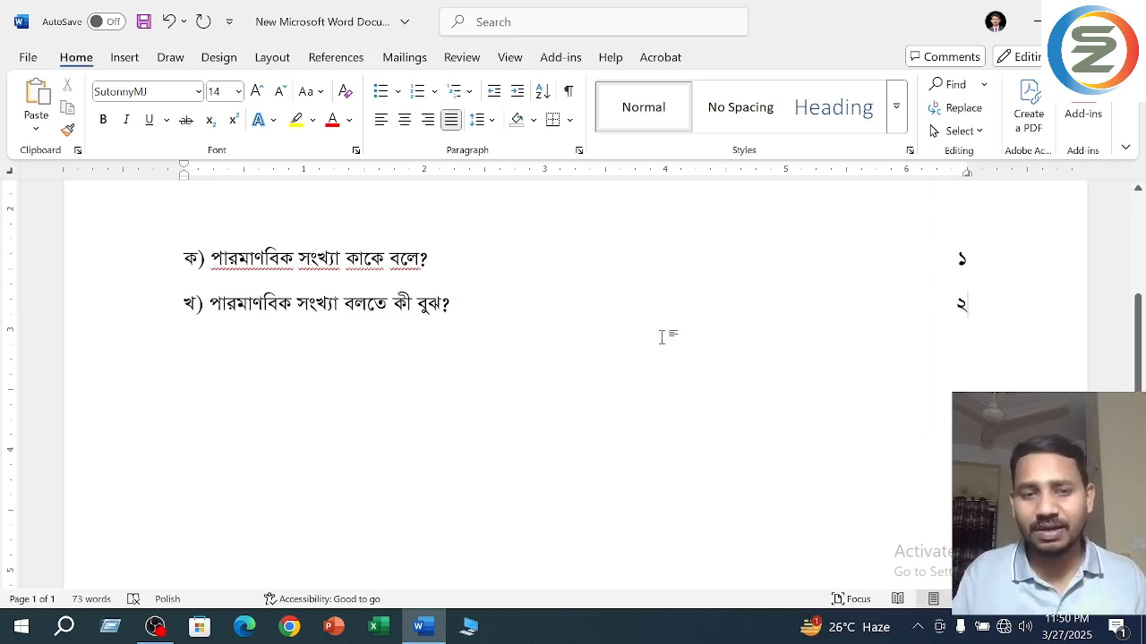
- Add a line labelled "গ)", paste the last two lines of the long paragraph after it and end it with "?"
{"action": "key", "text": "Return"}
{"action": "type", "text": "গ)"}
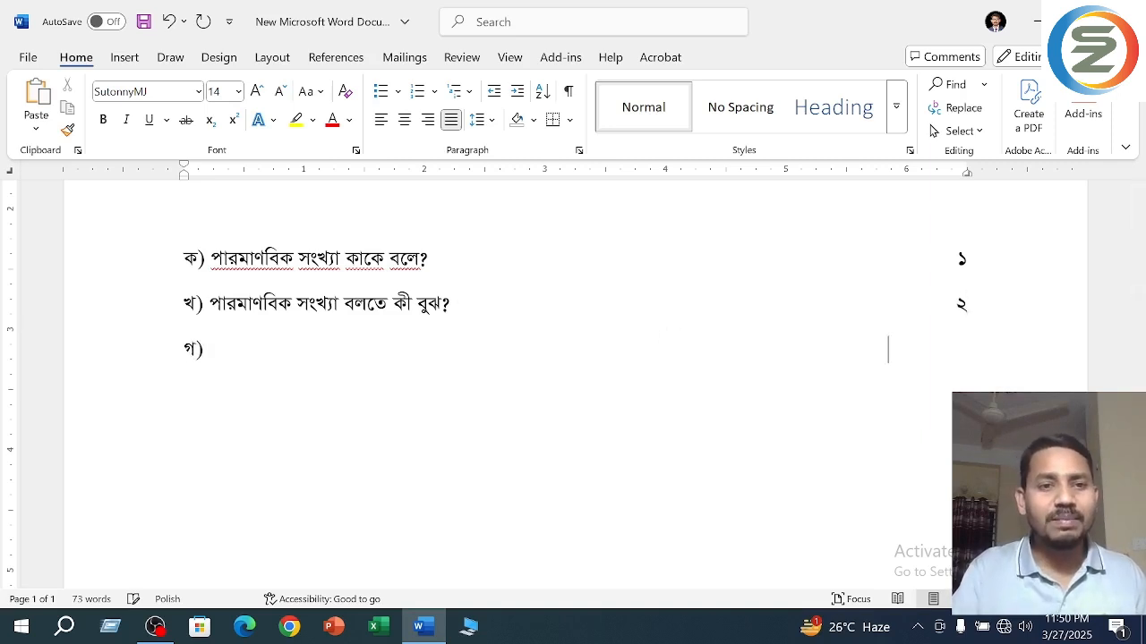
{"action": "scroll", "coordinate": [573, 385], "scroll_direction": "up", "scroll_amount": 1}
{"action": "scroll", "coordinate": [573, 385], "scroll_direction": "up", "scroll_amount": 1}
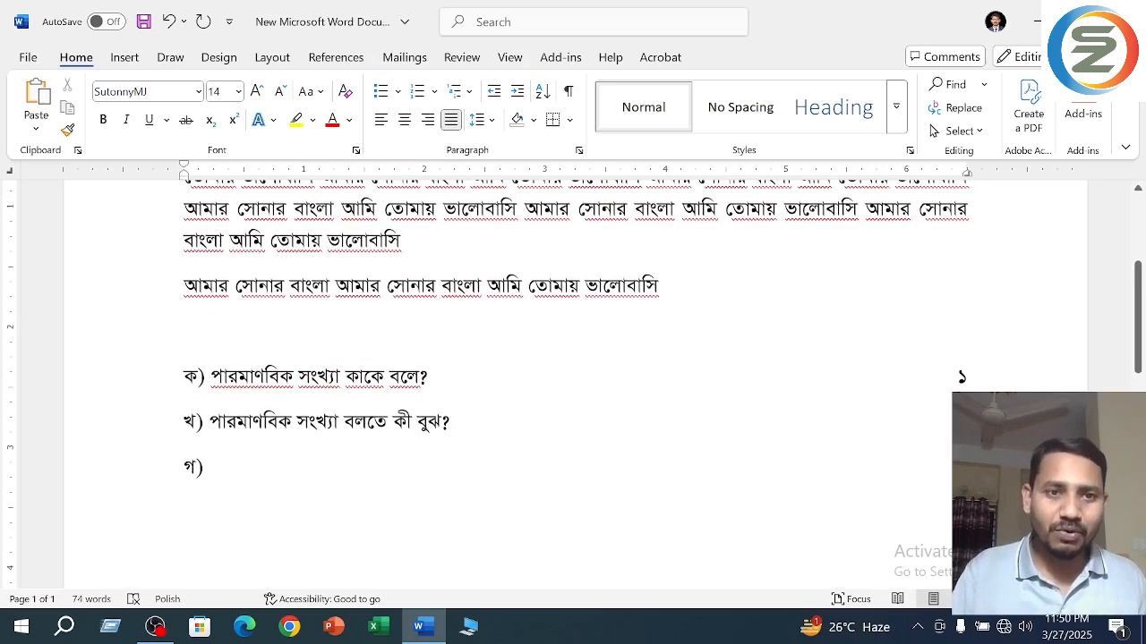
{"action": "left_click_drag", "start_coordinate": [185, 210], "coordinate": [399, 256]}
{"action": "key", "text": "ctrl+c"}
{"action": "left_click", "coordinate": [210, 468]}
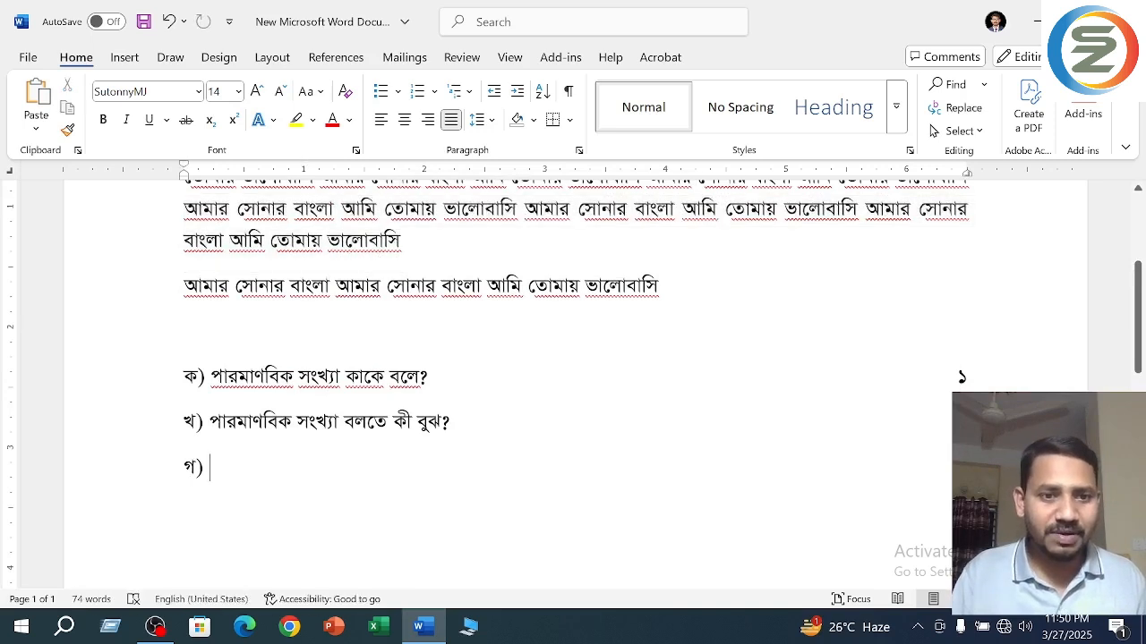
{"action": "key", "text": "ctrl+v"}
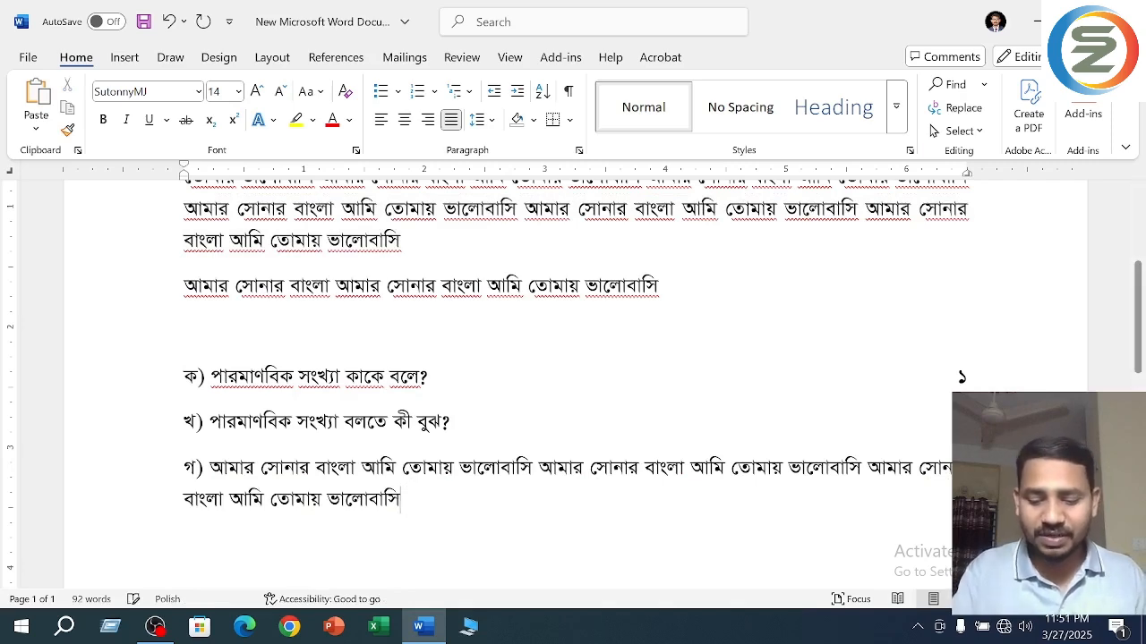
{"action": "key", "text": "BackSpace"}
{"action": "type", "text": "?"}
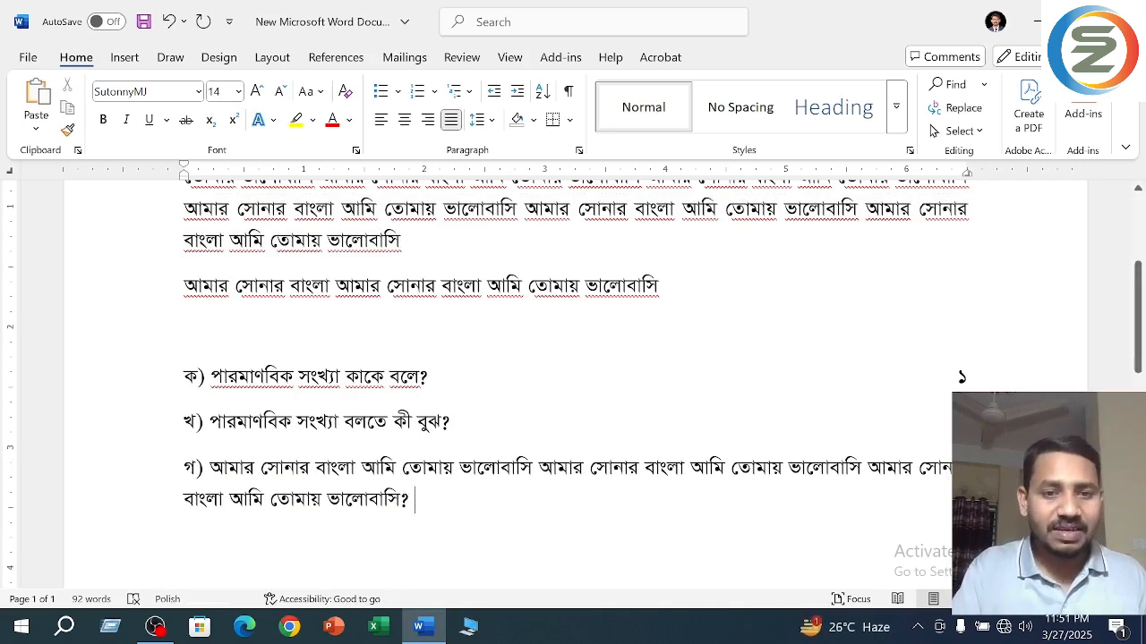
{"action": "type", "text": " ৩"}
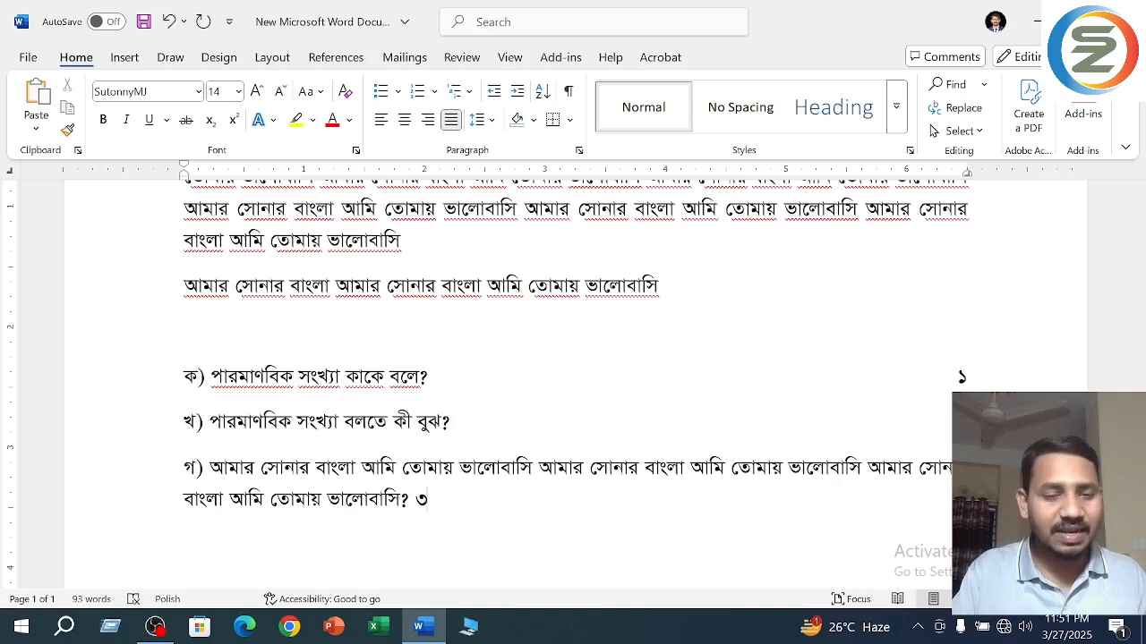
- Add the mark "৩" after question "গ)" aligned at the right tab stop and start a new line below
{"action": "key", "text": "BackSpace"}
{"action": "key", "text": "Return"}
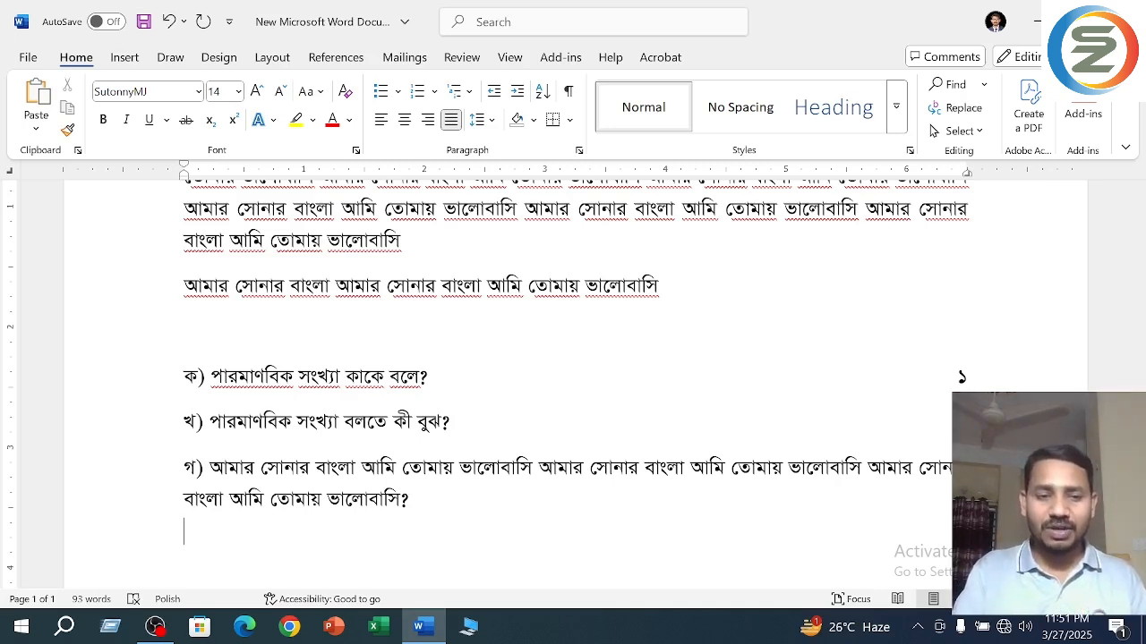
{"action": "type", "text": "ঘ)"}
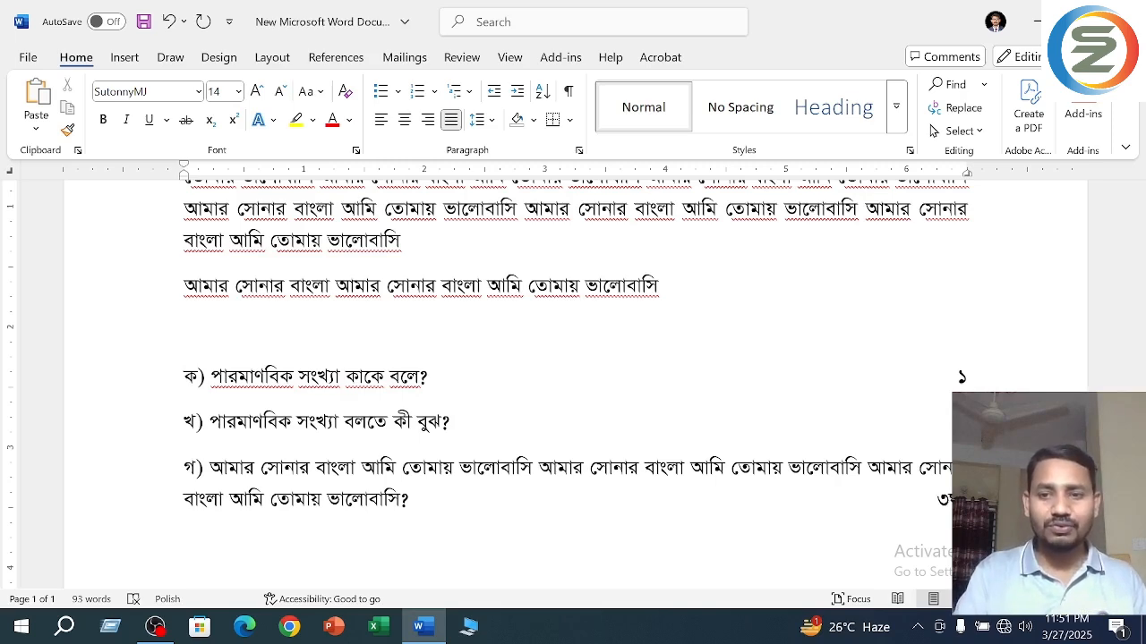
{"action": "key", "text": "BackSpace"}
{"action": "key", "text": "BackSpace"}
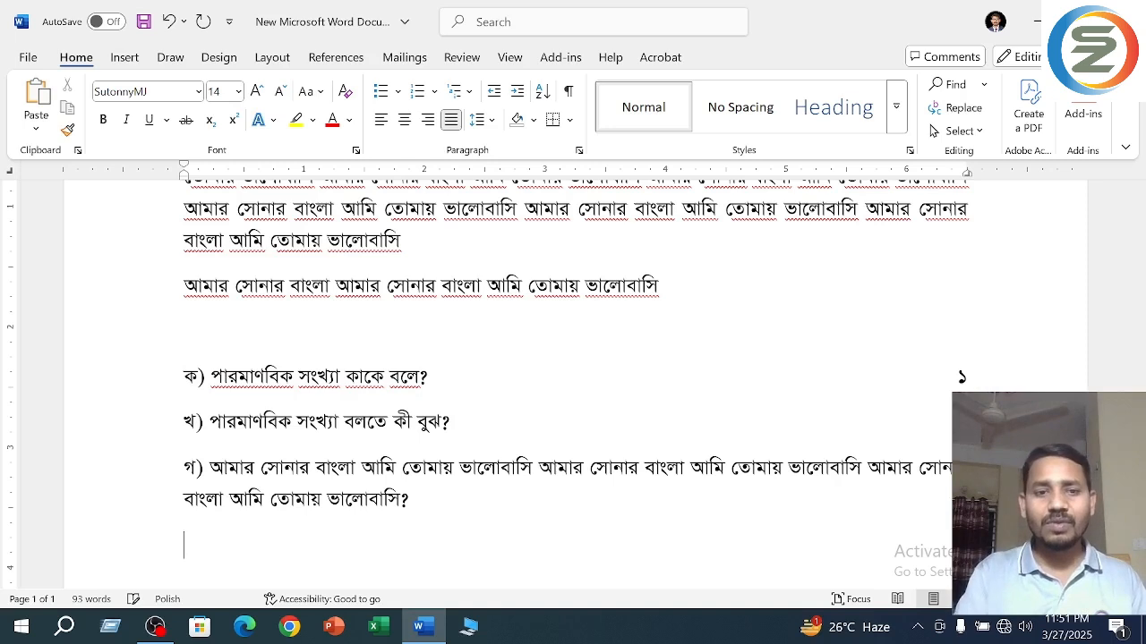
- Add a line labelled "ঘ)" below question "গ)", paste the copied two-line text after it, end it with "?" and save the document
{"action": "type", "text": "ঘ )"}
{"action": "key", "text": "BackSpace"}
{"action": "key", "text": "BackSpace"}
{"action": "type", "text": ")"}
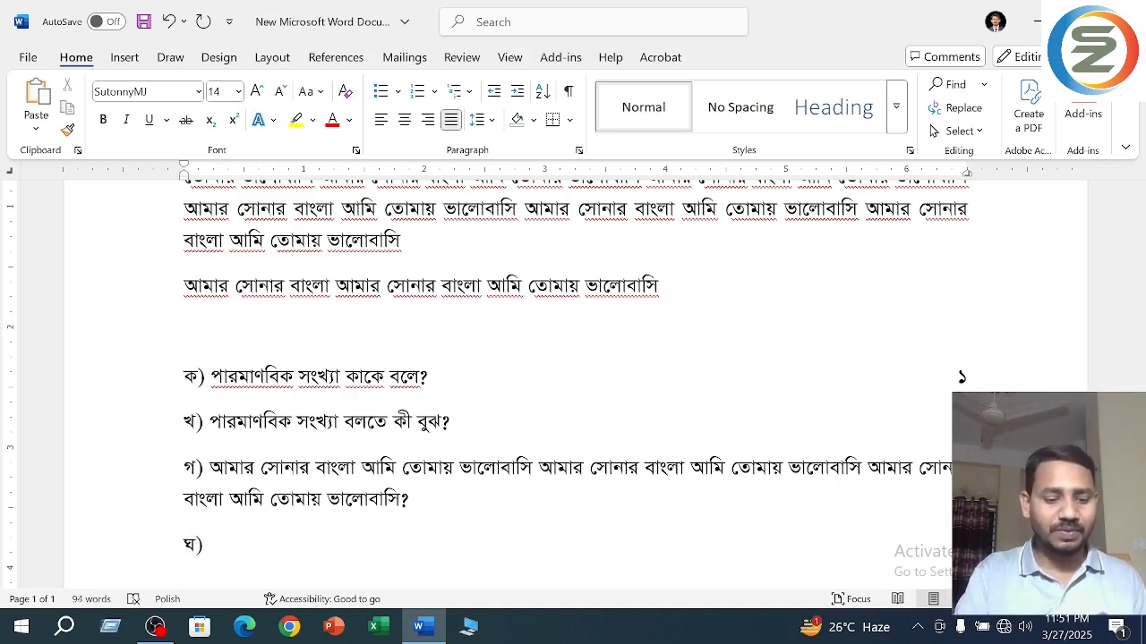
{"action": "key", "text": "ctrl+v"}
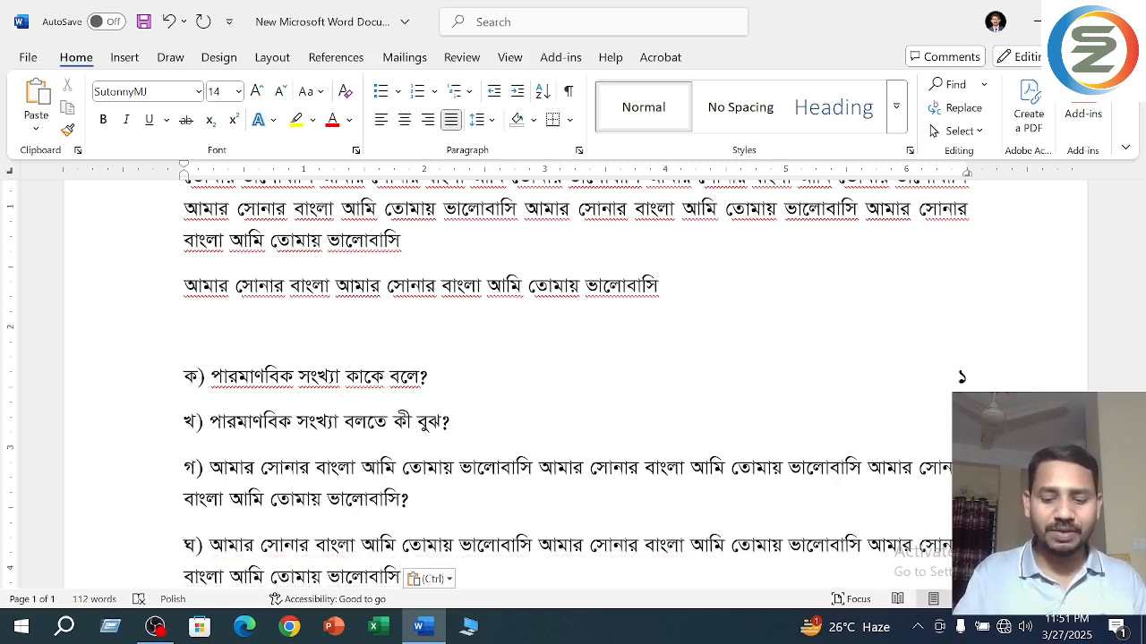
{"action": "type", "text": "?"}
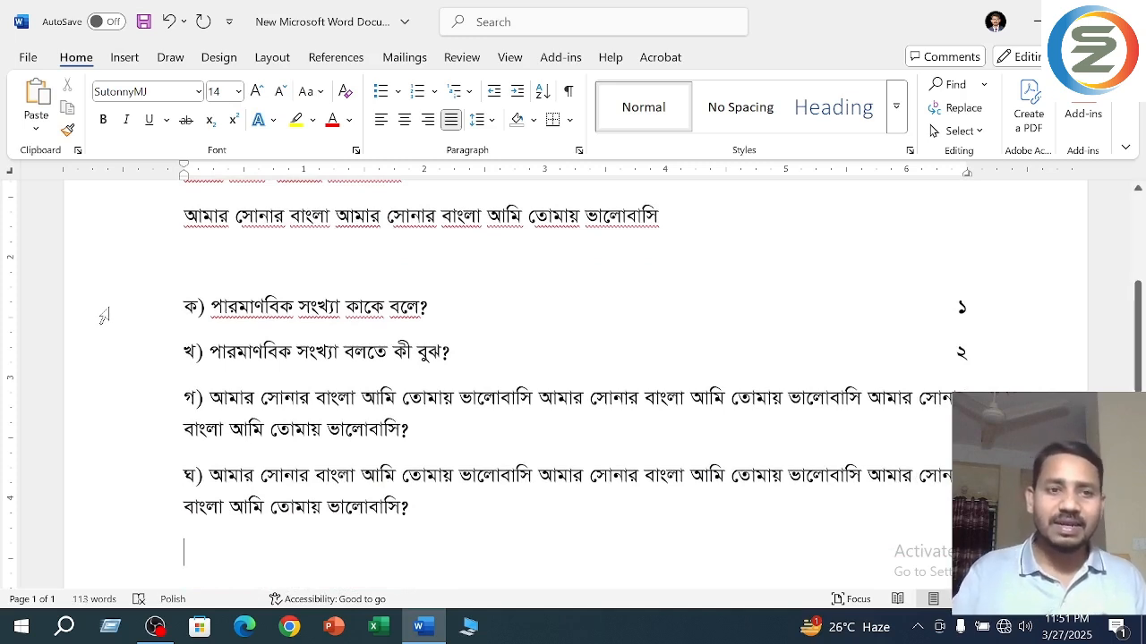
{"action": "left_click_drag", "start_coordinate": [103, 304], "coordinate": [110, 522]}
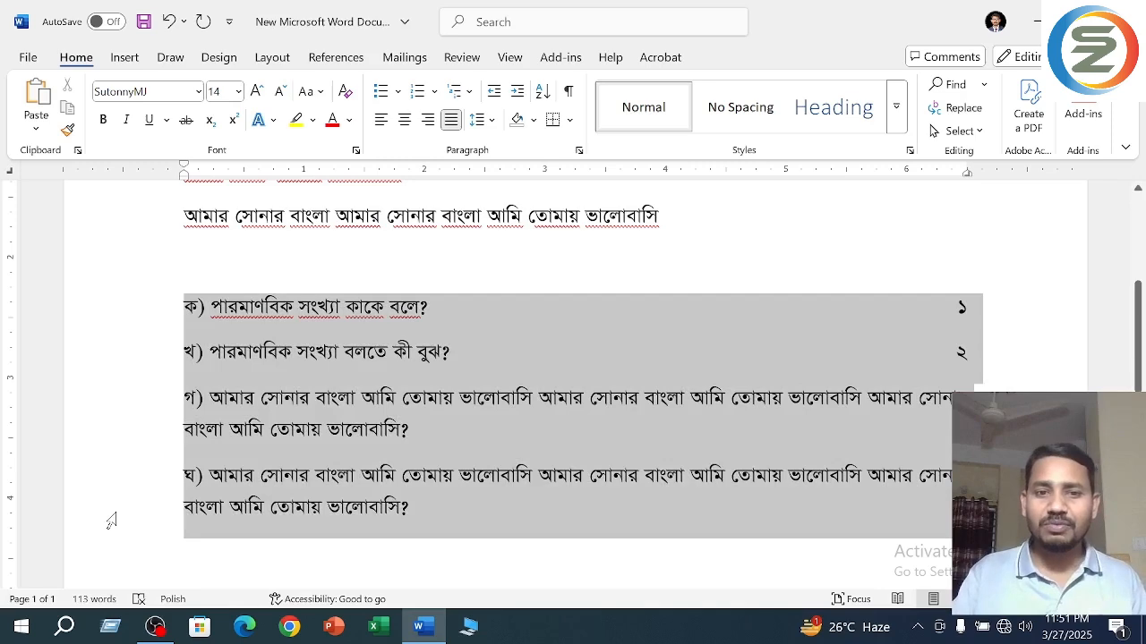
{"action": "left_click", "coordinate": [491, 497]}
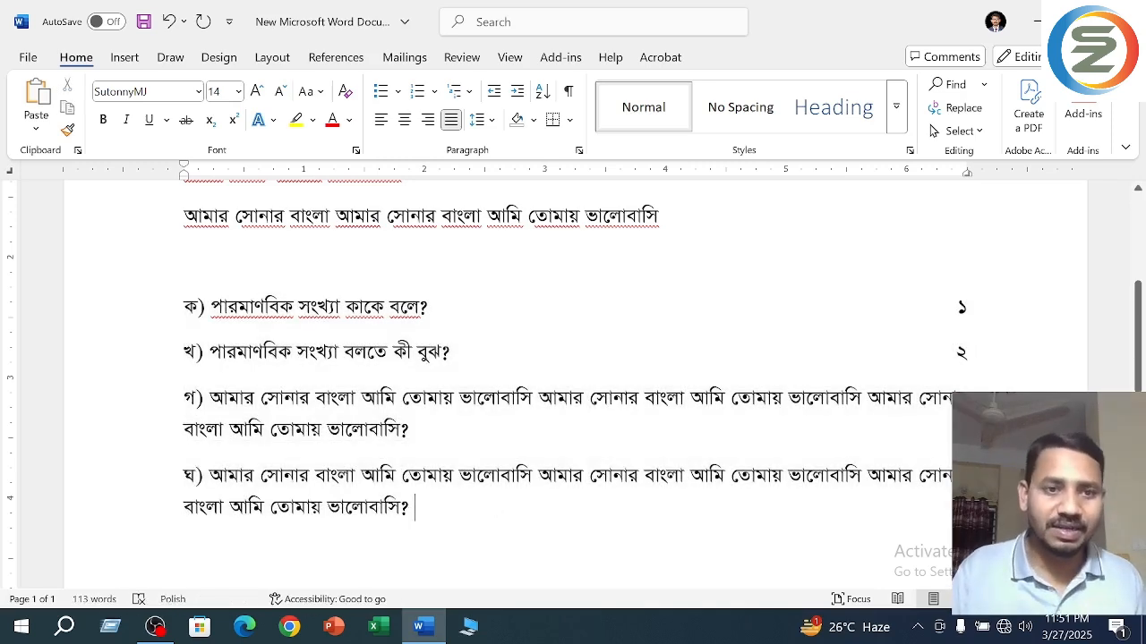
{"action": "key", "text": "ctrl+s"}
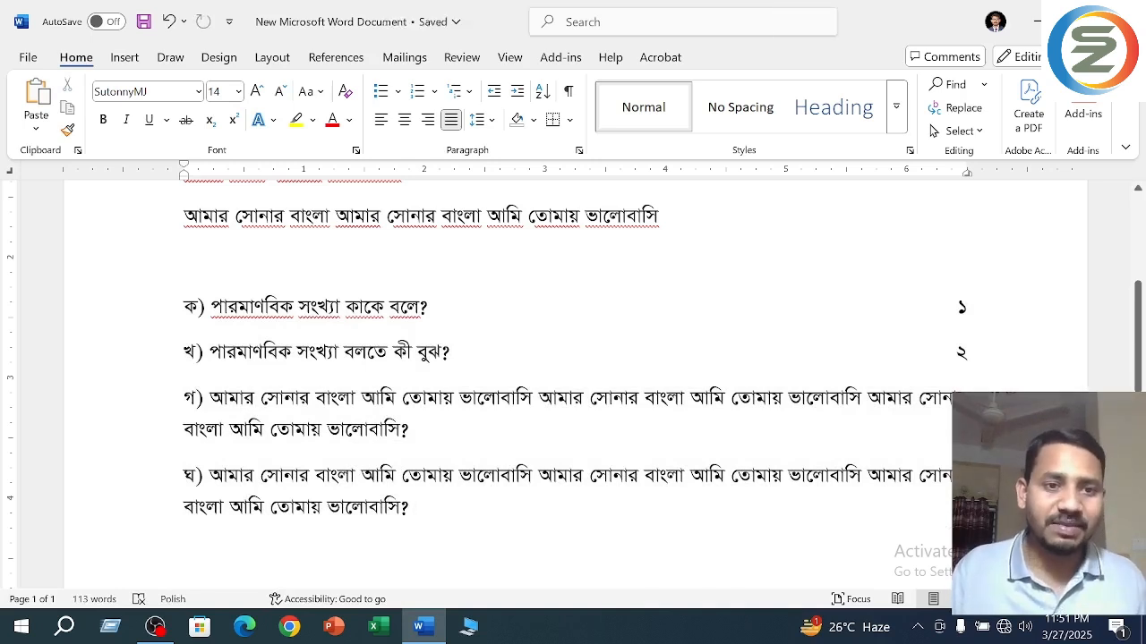
{"action": "left_click_drag", "start_coordinate": [146, 397], "coordinate": [140, 427]}
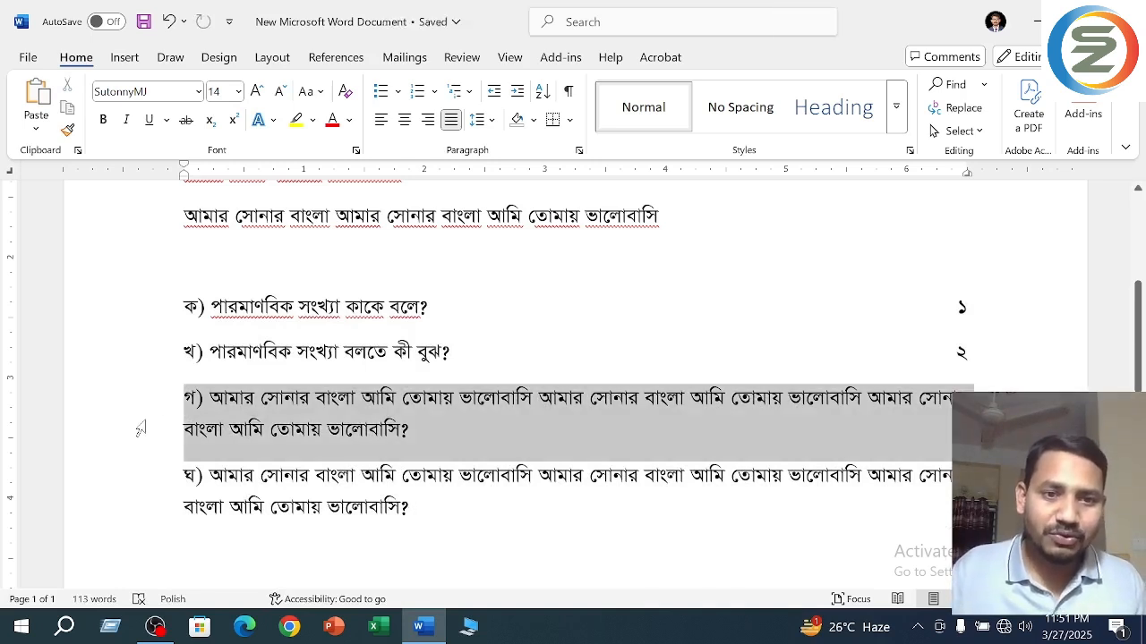
{"action": "left_click", "coordinate": [187, 401]}
{"action": "left_click_drag", "start_coordinate": [186, 401], "coordinate": [229, 448]}
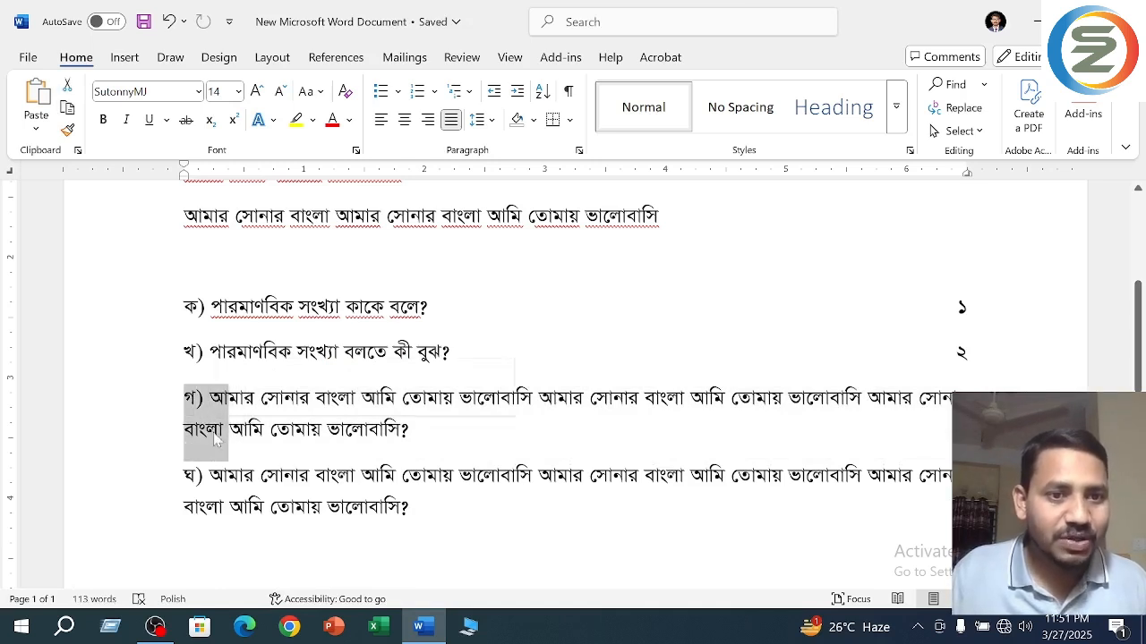
{"action": "left_click", "coordinate": [185, 430]}
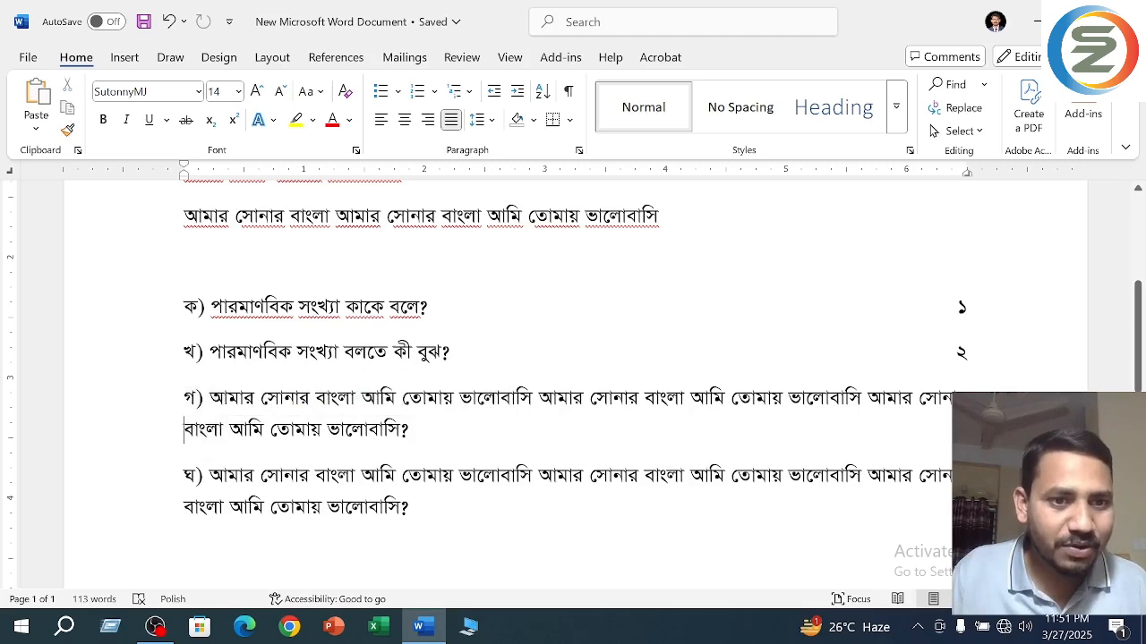
{"action": "left_click", "coordinate": [226, 185]}
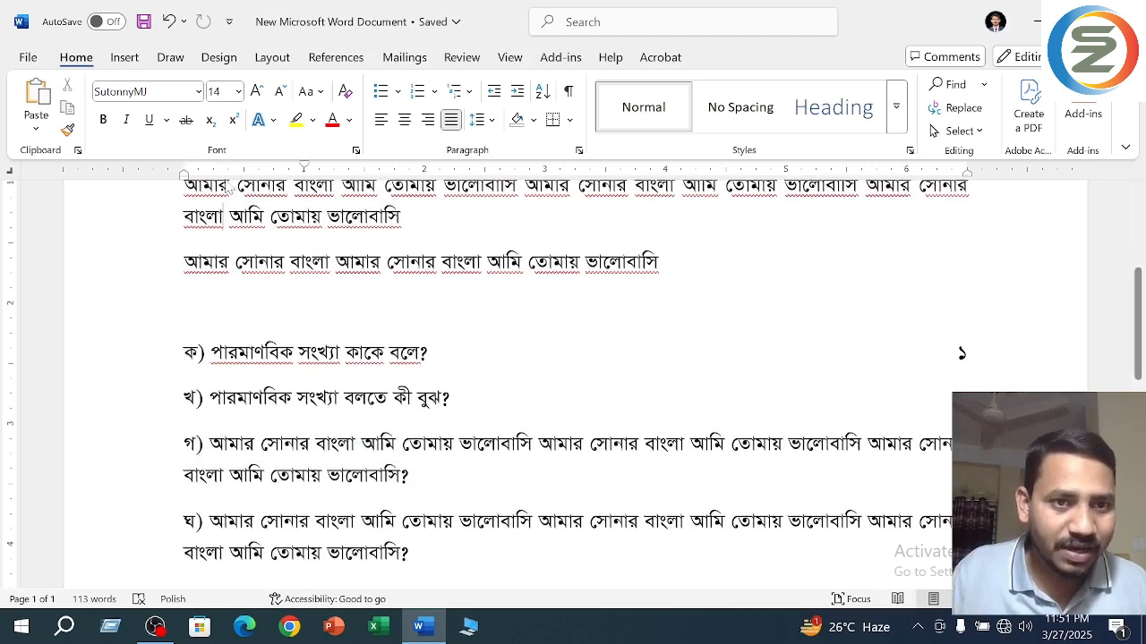
- Give question "গ)" a hanging indent of about 0.45 inch and tab its text after the label to that indent
{"action": "left_click_drag", "start_coordinate": [210, 446], "coordinate": [285, 476]}
{"action": "left_click", "coordinate": [228, 445]}
{"action": "left_click", "coordinate": [229, 446]}
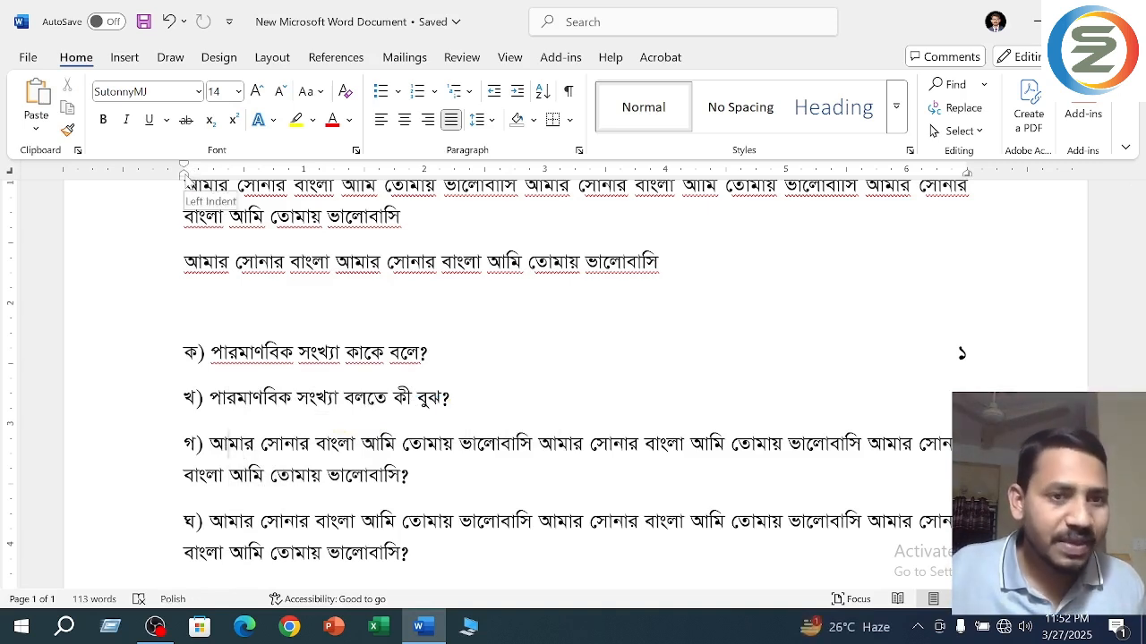
{"action": "left_click_drag", "start_coordinate": [184, 174], "coordinate": [223, 181]}
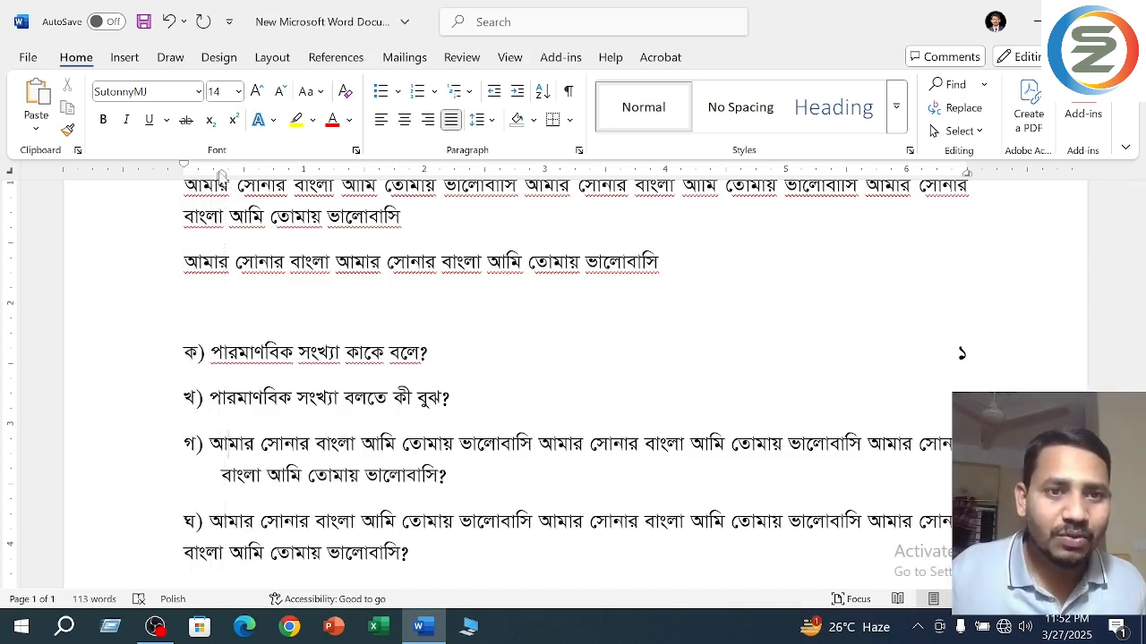
{"action": "left_click_drag", "start_coordinate": [223, 180], "coordinate": [237, 181]}
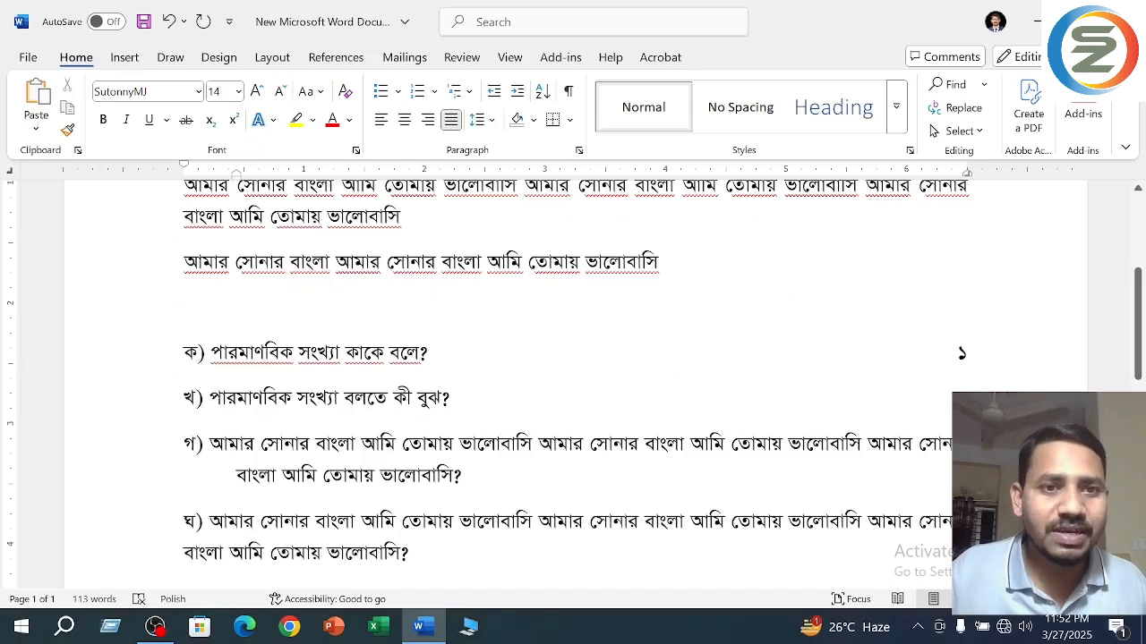
{"action": "left_click", "coordinate": [209, 444]}
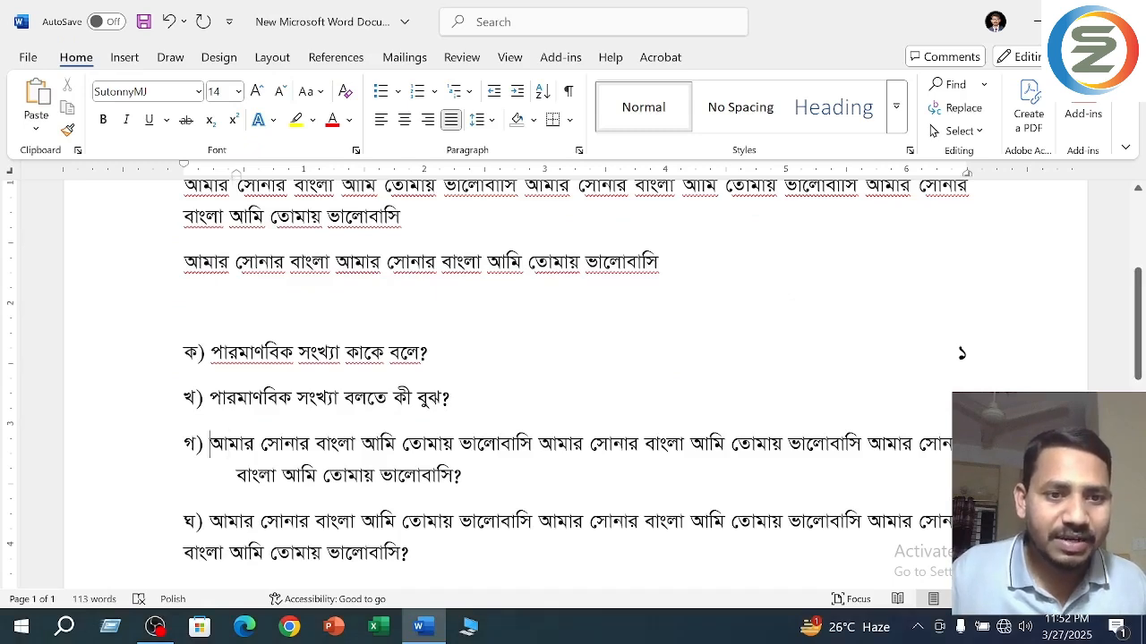
{"action": "key", "text": "Tab"}
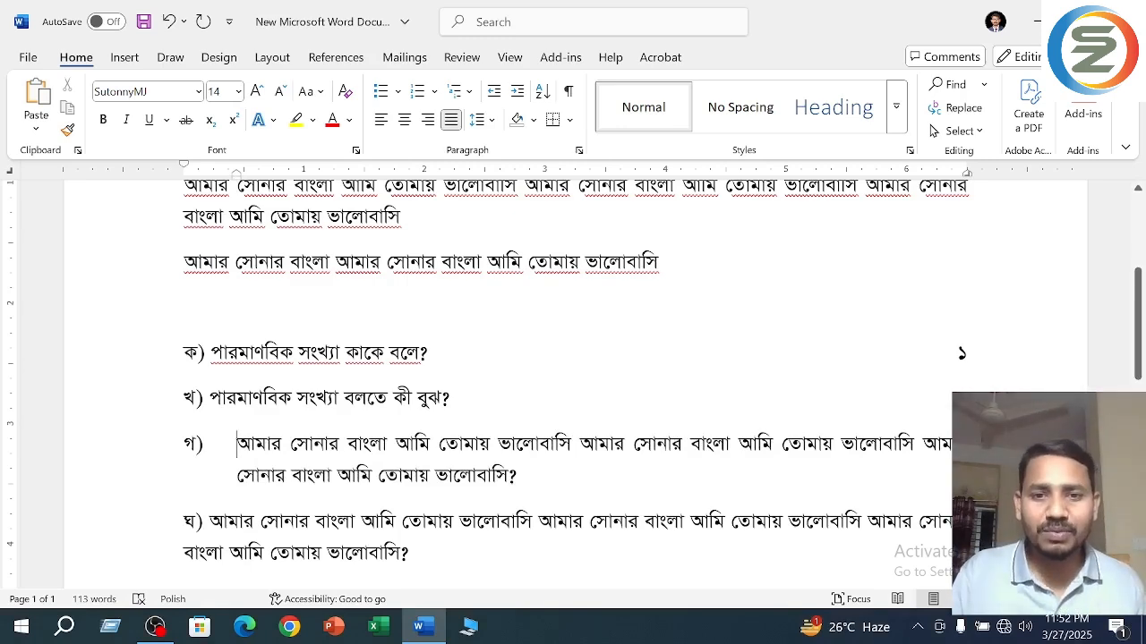
- Apply a hanging indent of about 0.45 inch to question "ঘ)", tab its text to the indent and save the document
{"action": "left_click", "coordinate": [210, 522]}
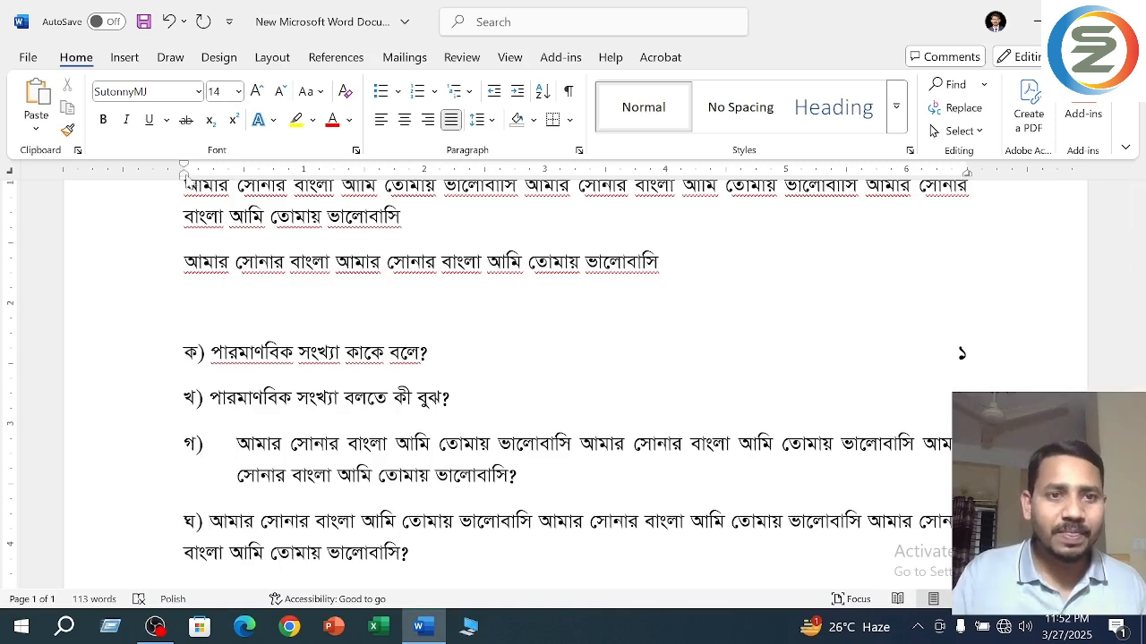
{"action": "left_click_drag", "start_coordinate": [182, 171], "coordinate": [236, 179]}
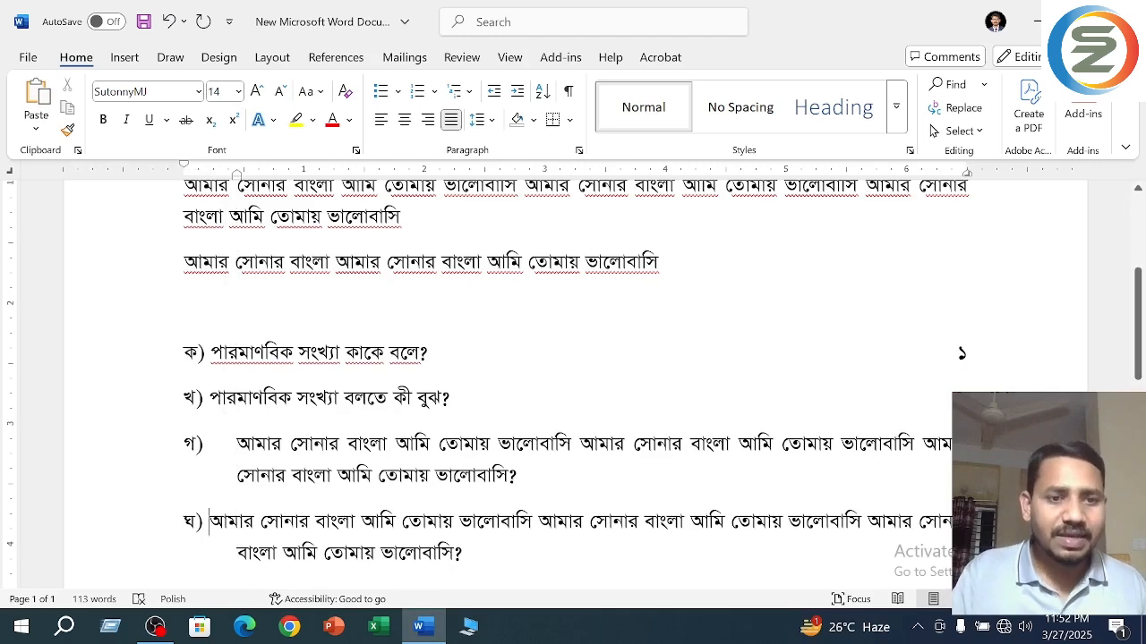
{"action": "key", "text": "Right"}
{"action": "key", "text": "Tab"}
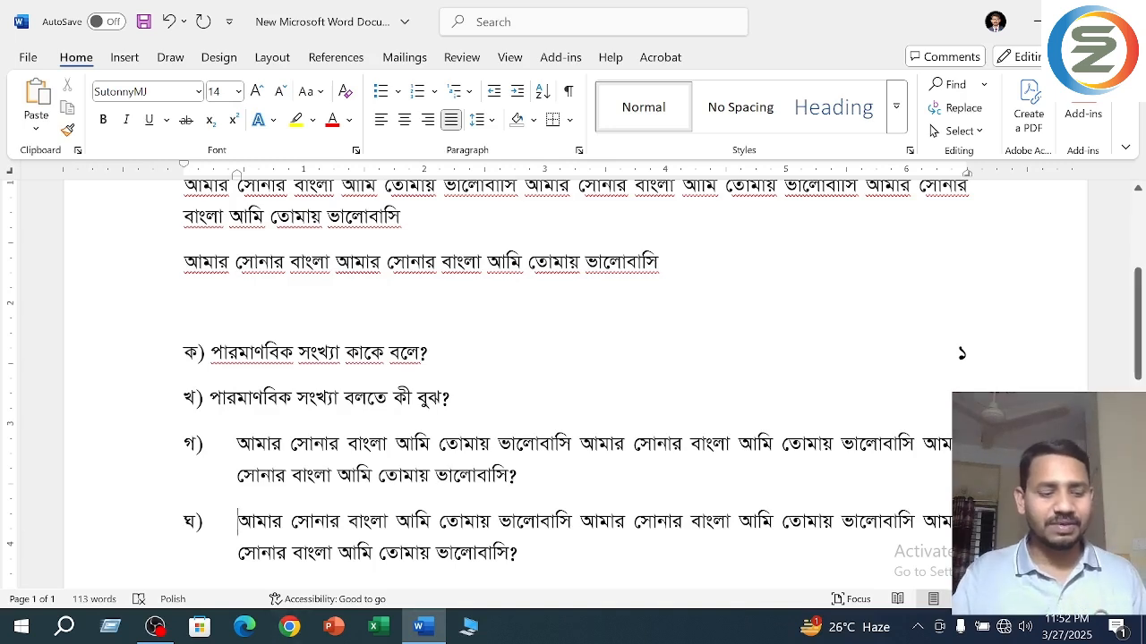
{"action": "key", "text": "ctrl+s"}
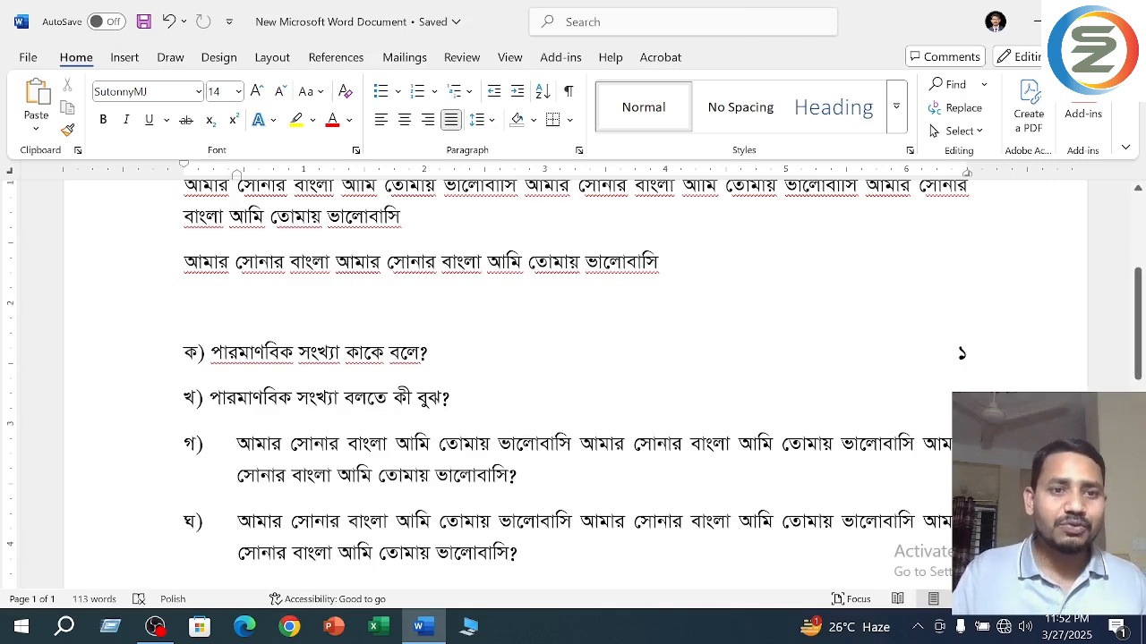
- Give questions "ক)" and "খ)" a hanging indent matching "গ)" and tab the text after each label to it
{"action": "left_click", "coordinate": [211, 445]}
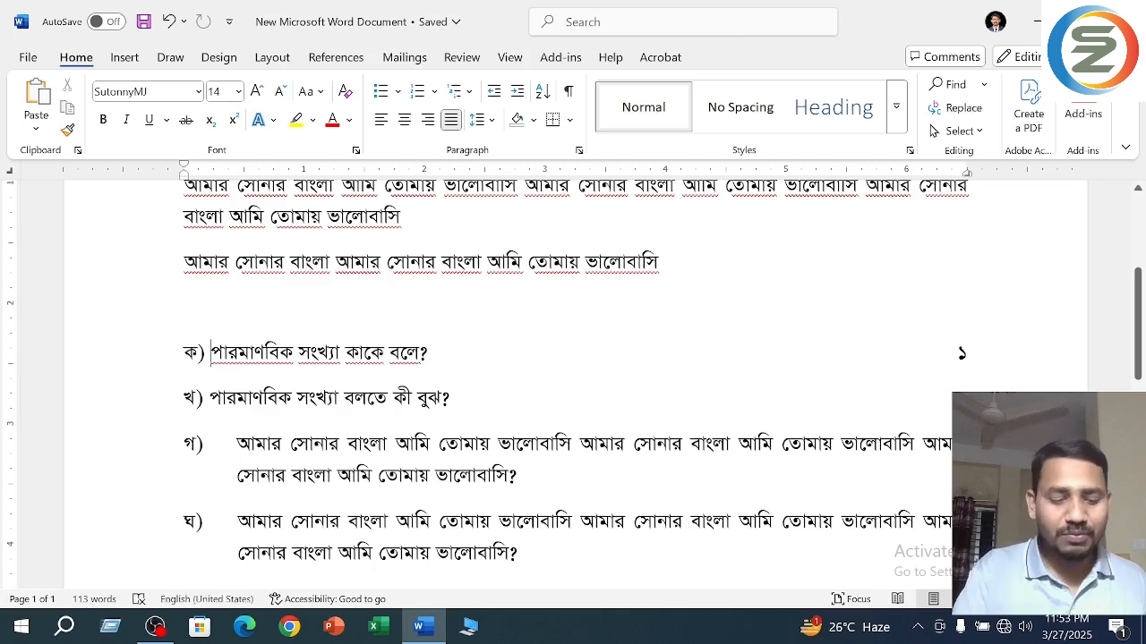
{"action": "key", "text": "Tab"}
{"action": "key", "text": "Down"}
{"action": "key", "text": "Down"}
{"action": "key", "text": "Up"}
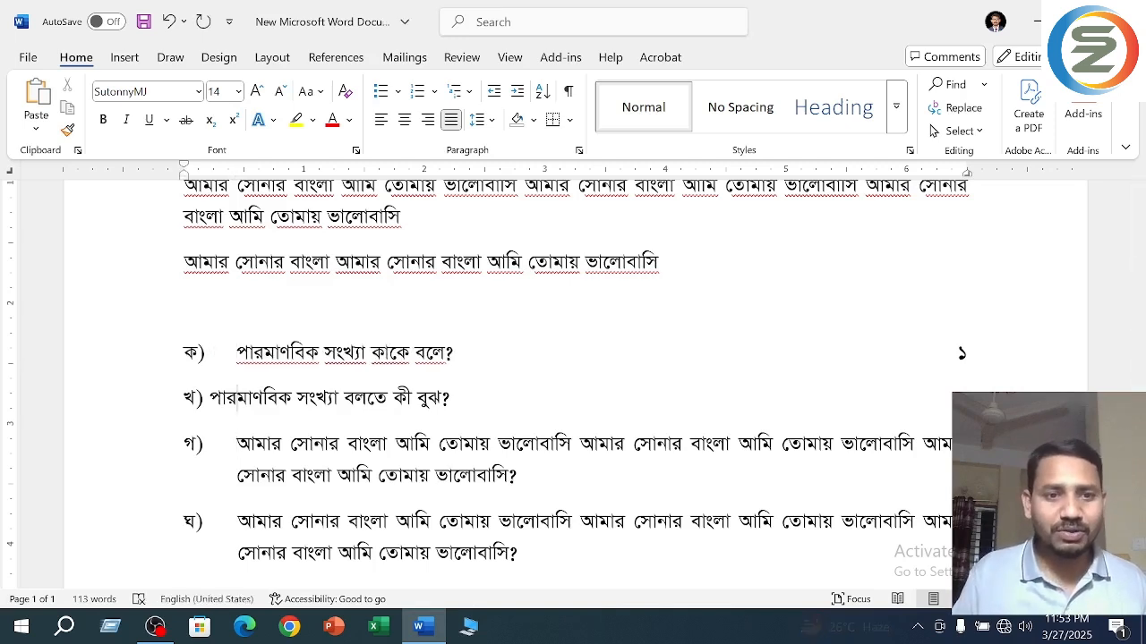
{"action": "key", "text": "Down"}
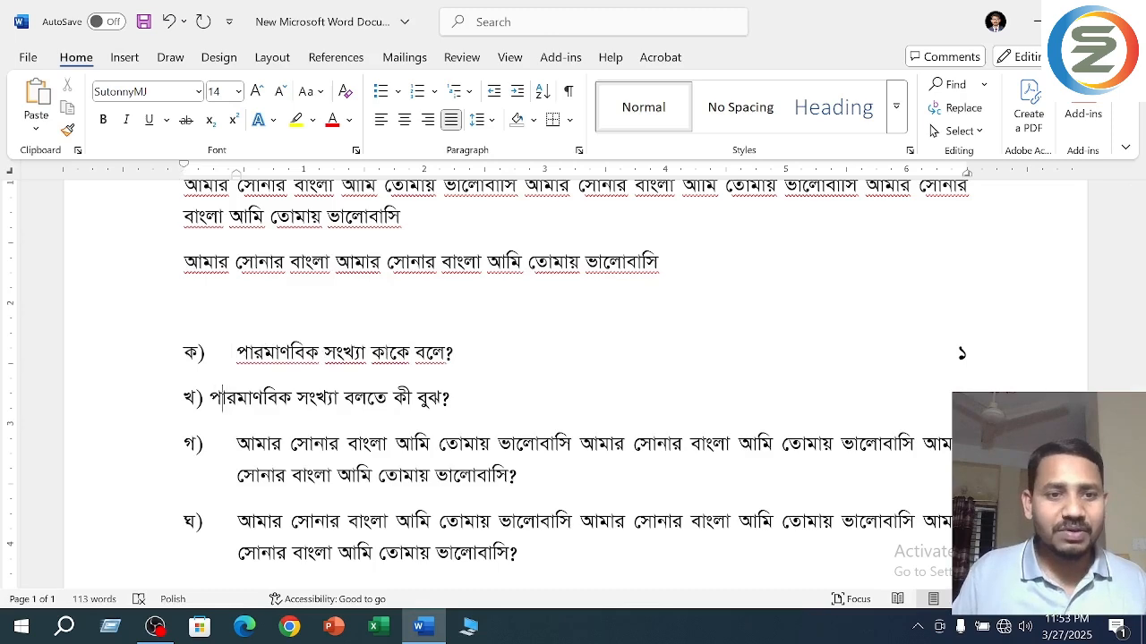
{"action": "key", "text": "Home"}
{"action": "key", "text": "Tab"}
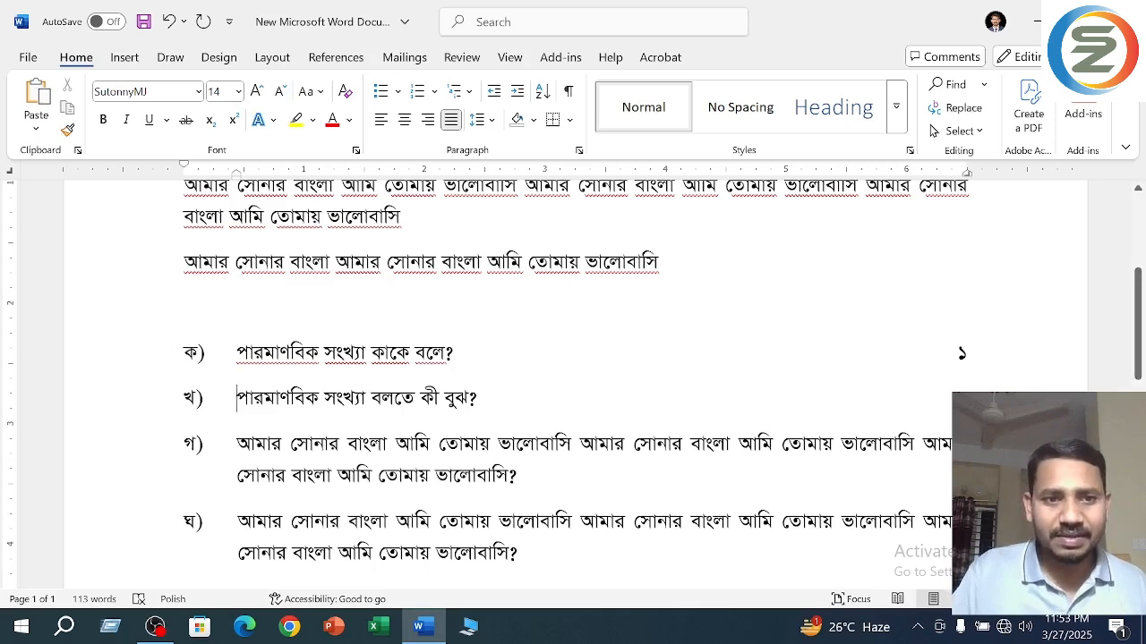
- Copy the whole question line "ক)" and paste it as a new line below question "ঘ)"
{"action": "key", "text": "shift+Up"}
{"action": "key", "text": "ctrl+c"}
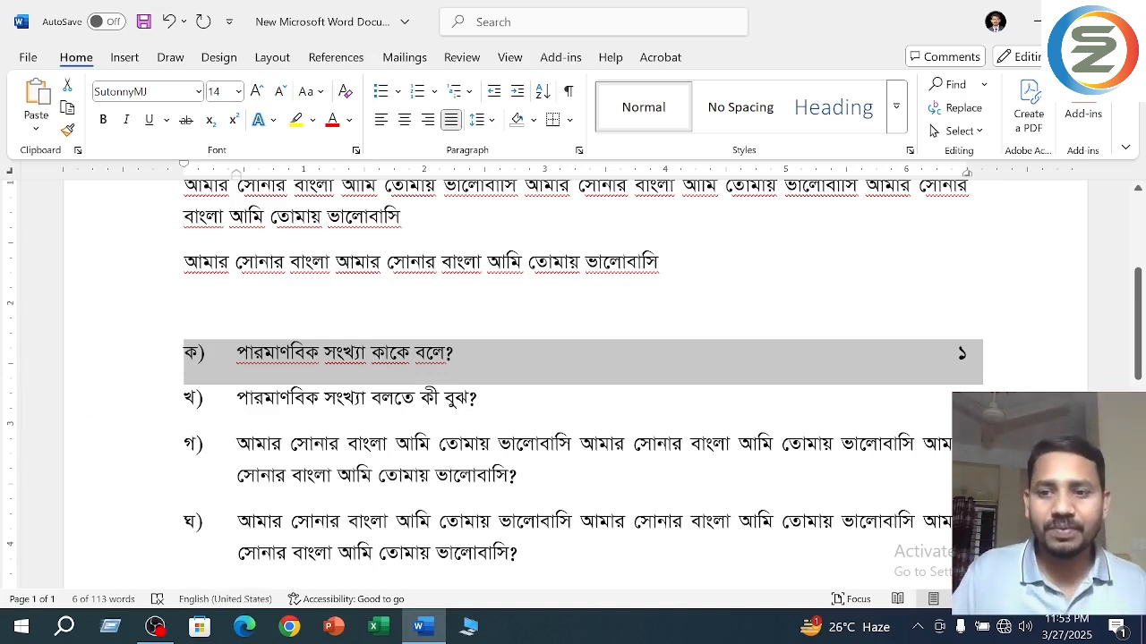
{"action": "left_click", "coordinate": [665, 548]}
{"action": "scroll", "coordinate": [665, 548], "scroll_direction": "down", "scroll_amount": 1}
{"action": "left_click", "coordinate": [665, 548]}
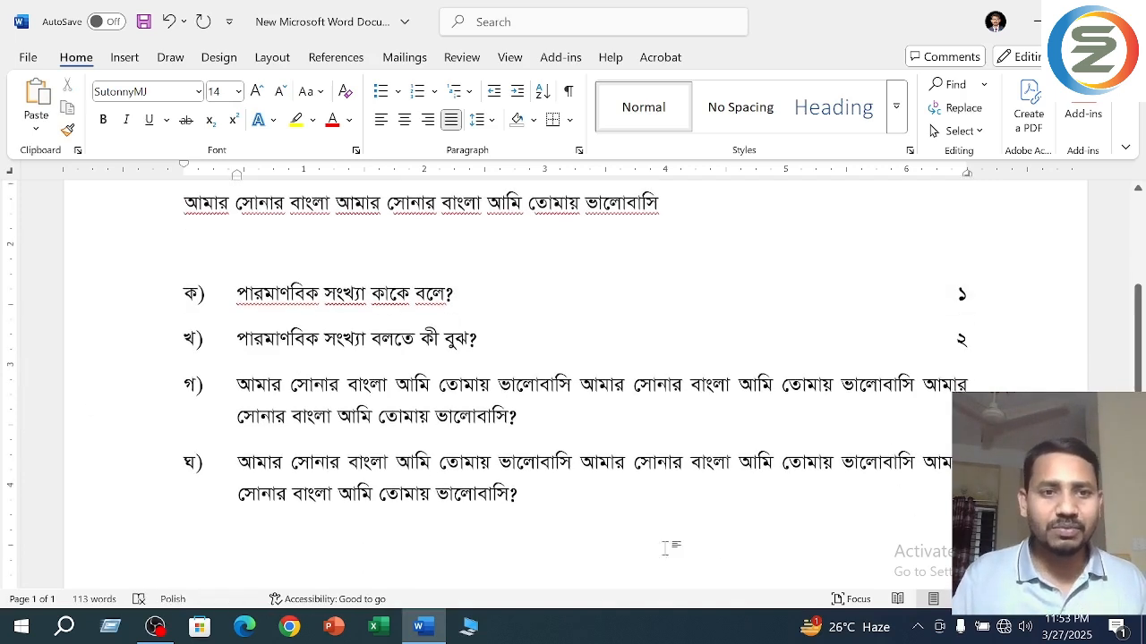
{"action": "key", "text": "ctrl+v"}
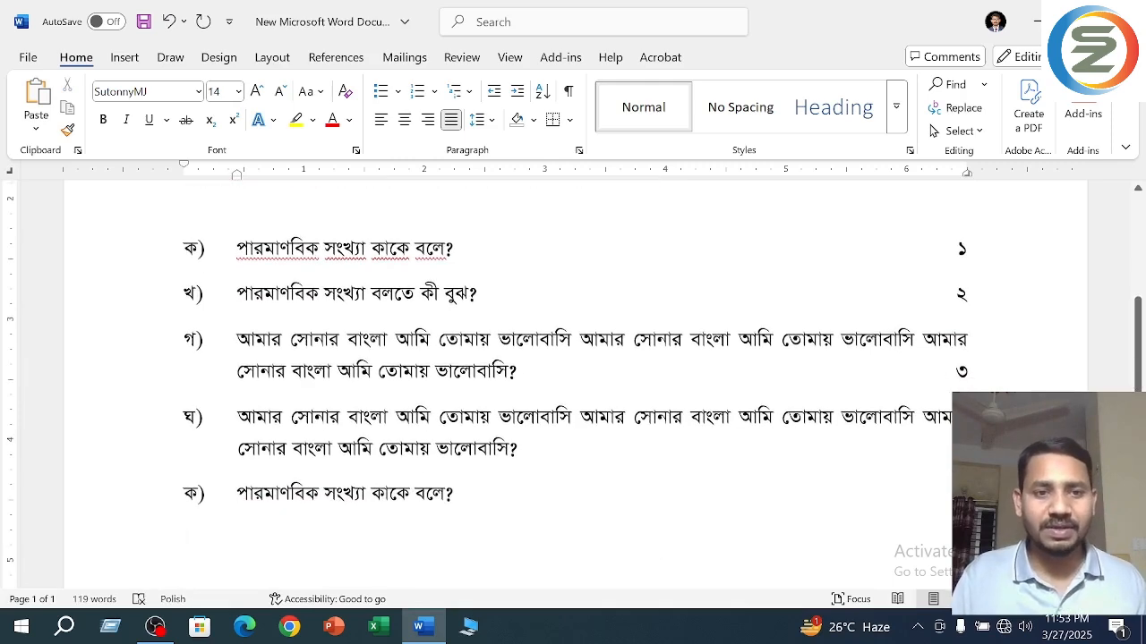
- Compare the ruler indent markers of the question lines with those of the single-line paragraph above them
{"action": "left_click", "coordinate": [237, 494]}
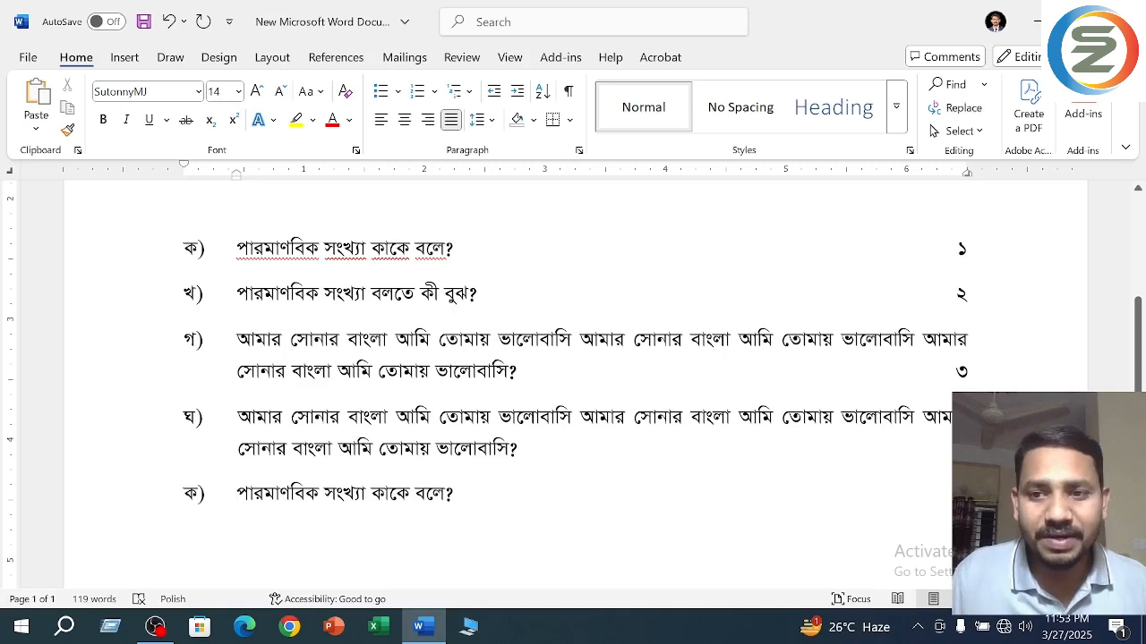
{"action": "scroll", "coordinate": [573, 376], "scroll_direction": "down", "scroll_amount": 3}
{"action": "scroll", "coordinate": [573, 376], "scroll_direction": "up", "scroll_amount": 4}
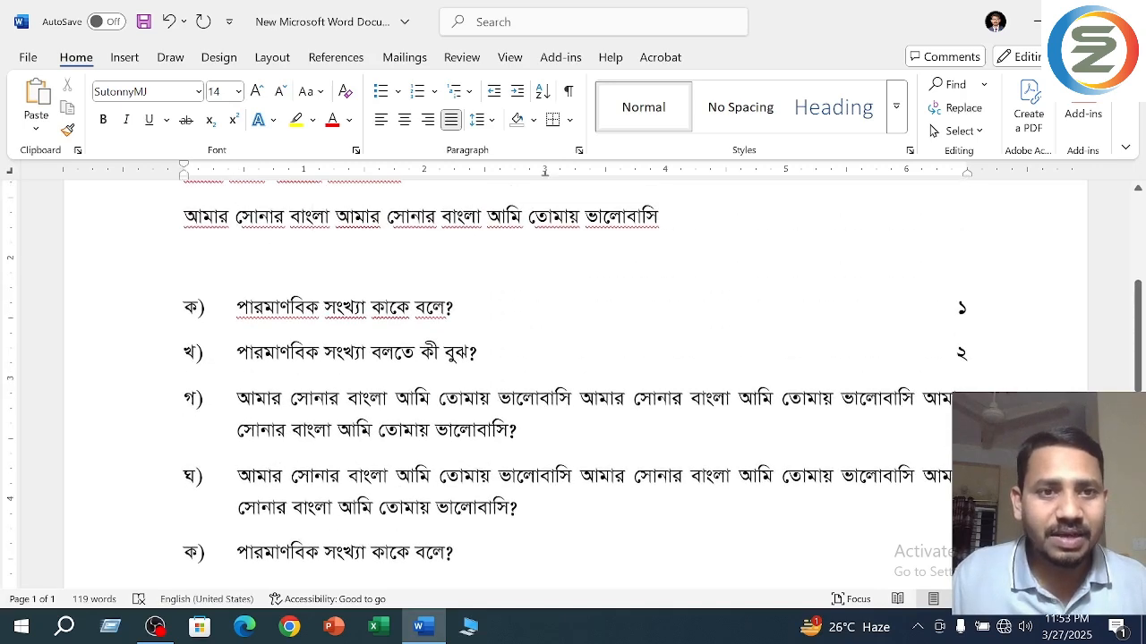
{"action": "left_click", "coordinate": [141, 220]}
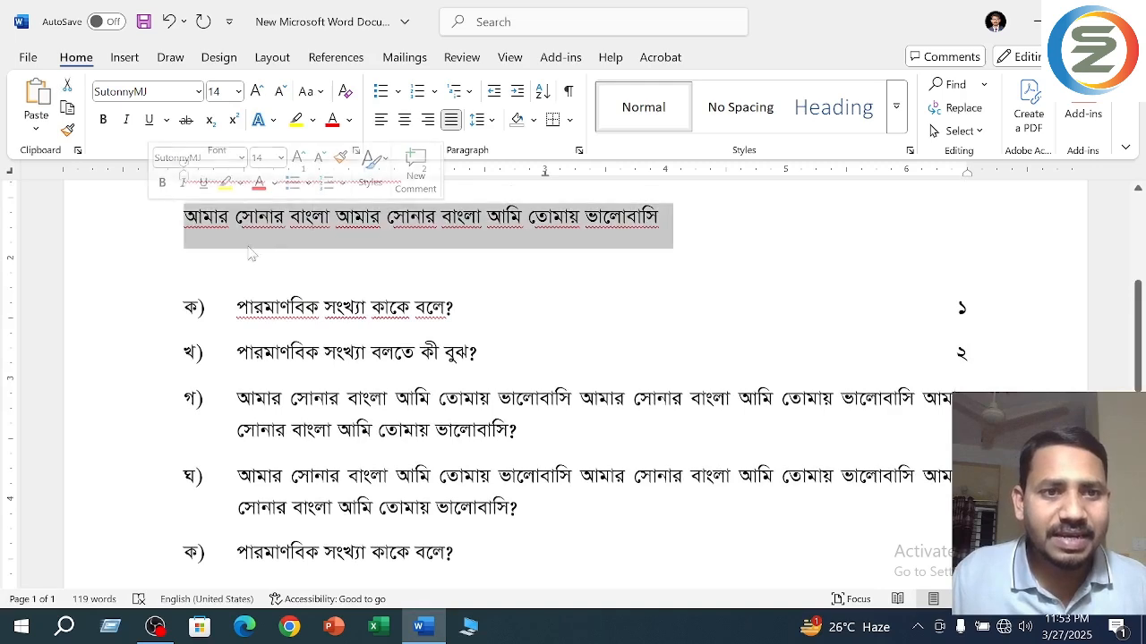
{"action": "left_click", "coordinate": [269, 216]}
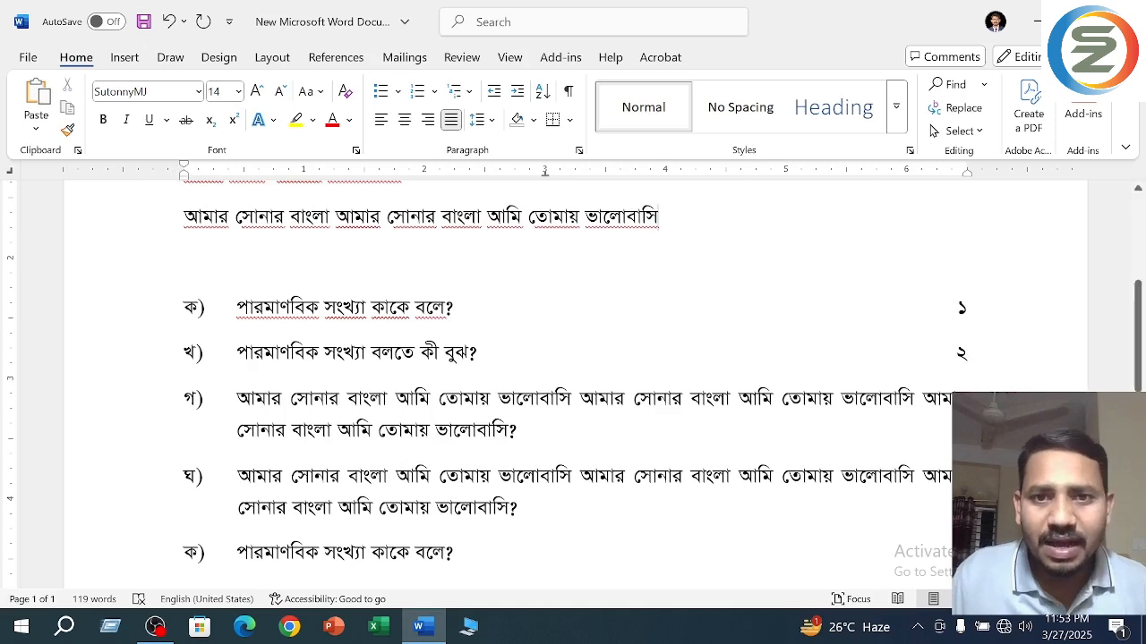
{"action": "left_click", "coordinate": [237, 553]}
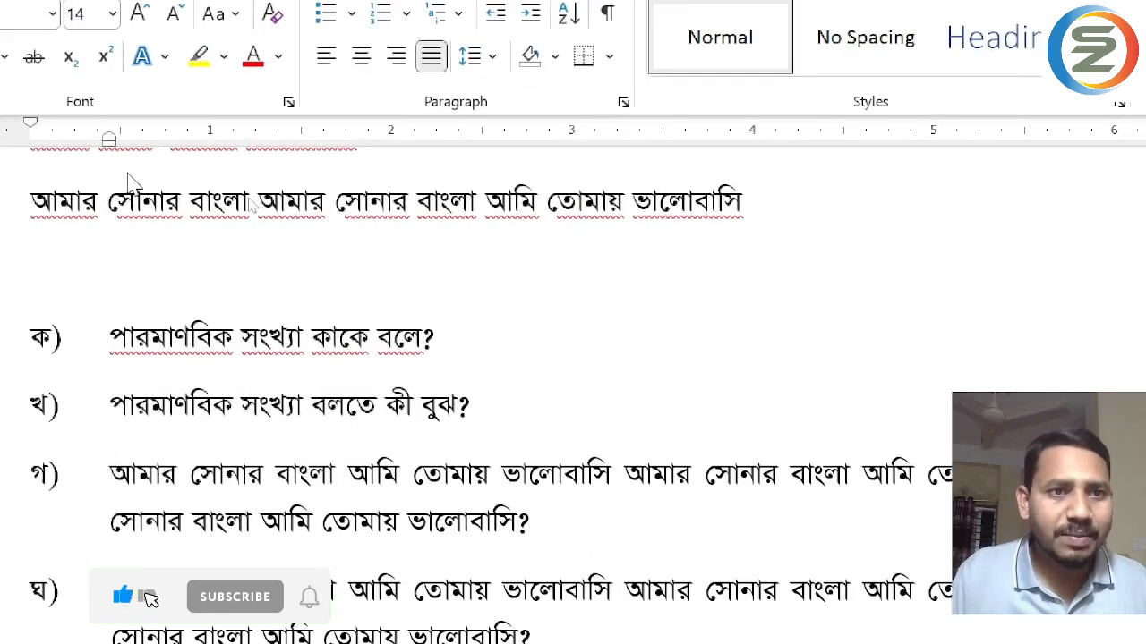
{"action": "scroll", "coordinate": [127, 192], "scroll_direction": "up", "scroll_amount": 2}
{"action": "scroll", "coordinate": [127, 195], "scroll_direction": "down", "scroll_amount": 2}
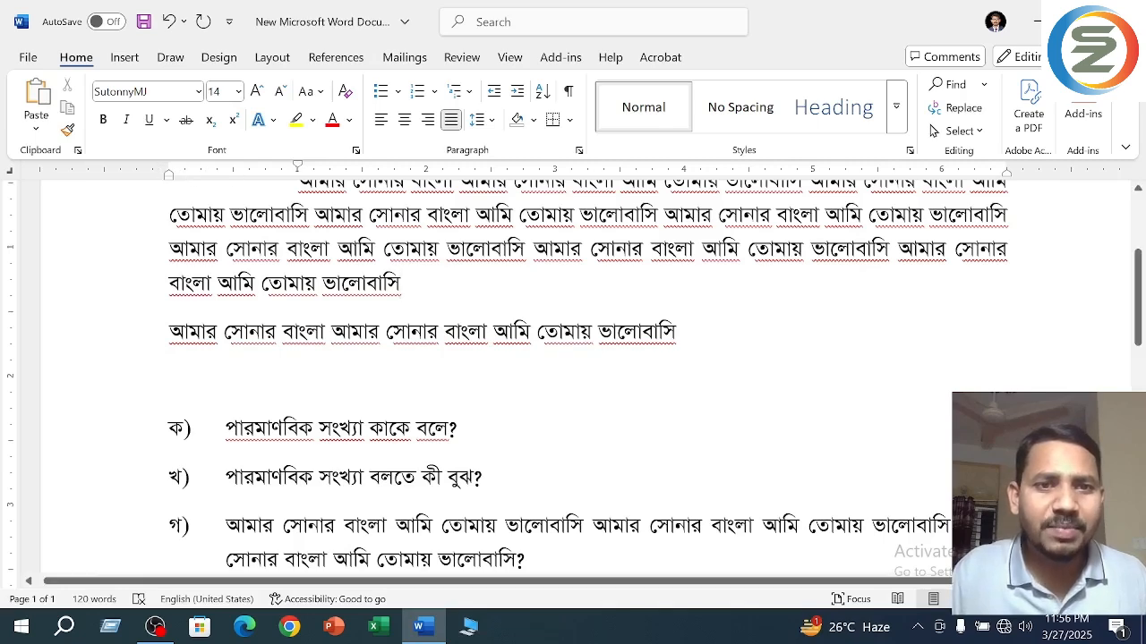
- Set the long paragraph's first-line indent to about 0.65 inch and select the first question line "ক)"
{"action": "left_click_drag", "start_coordinate": [298, 166], "coordinate": [249, 168]}
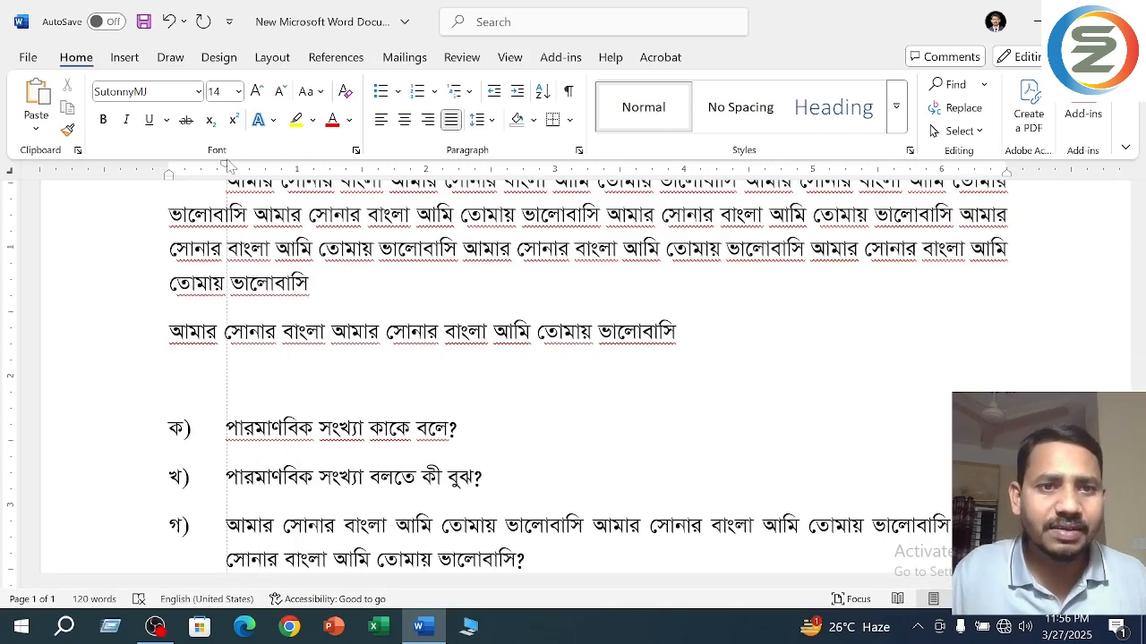
{"action": "left_click", "coordinate": [225, 429]}
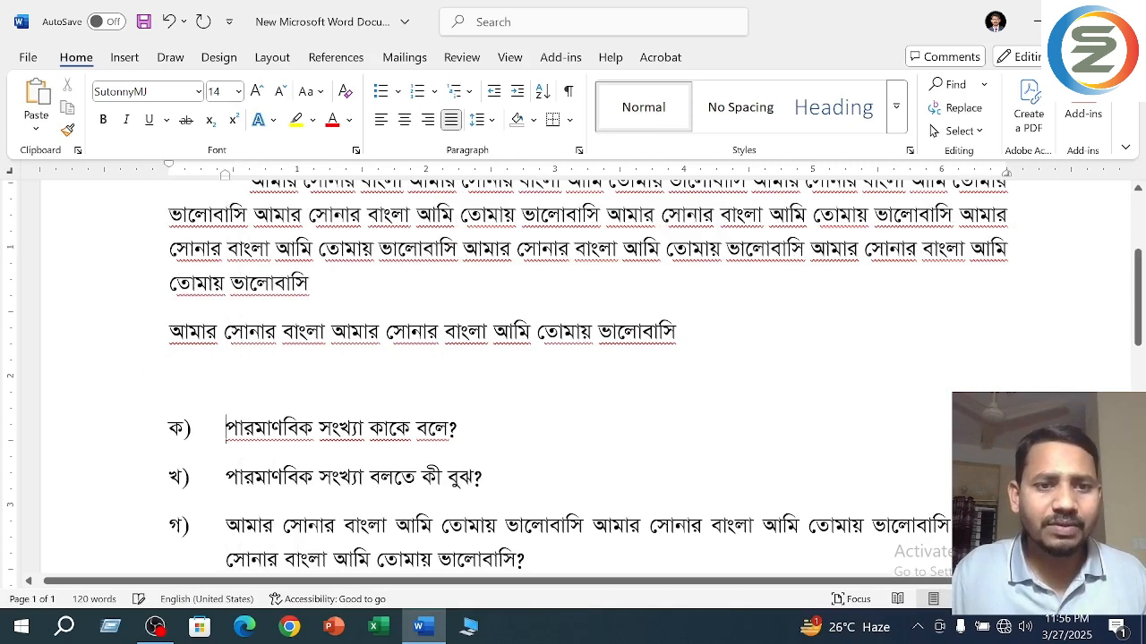
{"action": "left_click", "coordinate": [124, 435]}
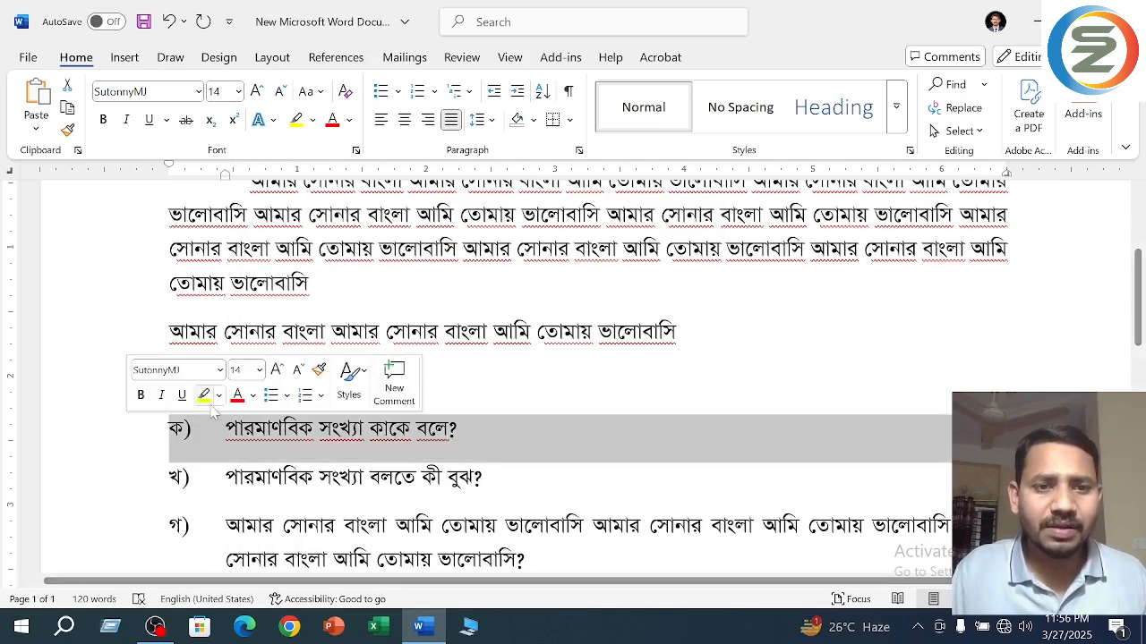
- Apply the indents of question "ক)" to the single-line paragraph above the questions
{"action": "scroll", "coordinate": [493, 385], "scroll_direction": "down", "scroll_amount": 2}
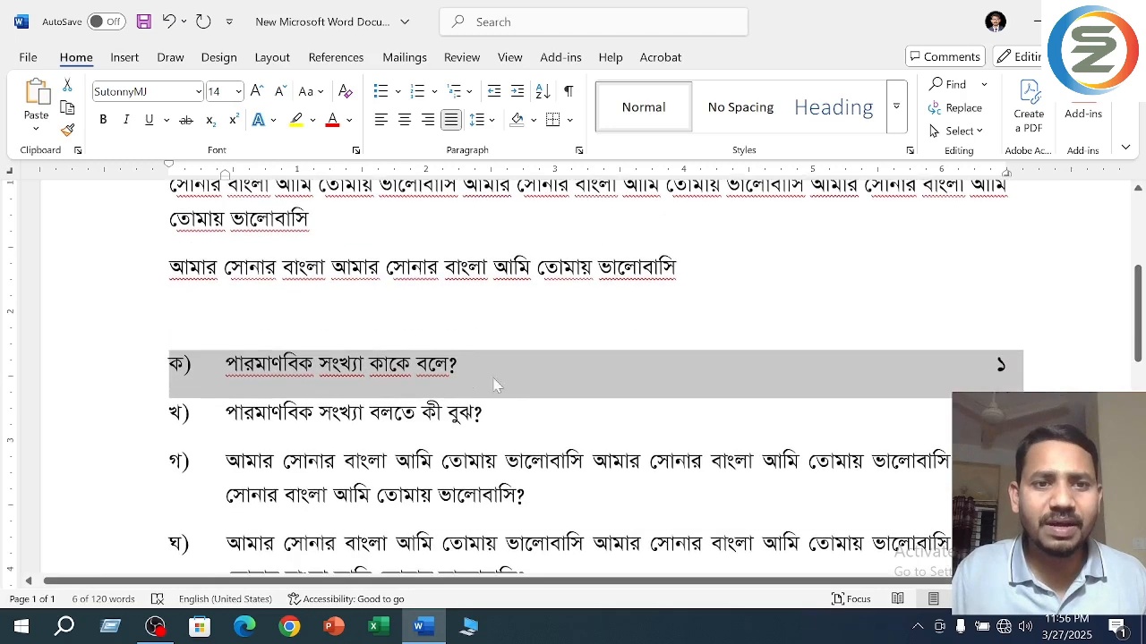
{"action": "left_click", "coordinate": [227, 364]}
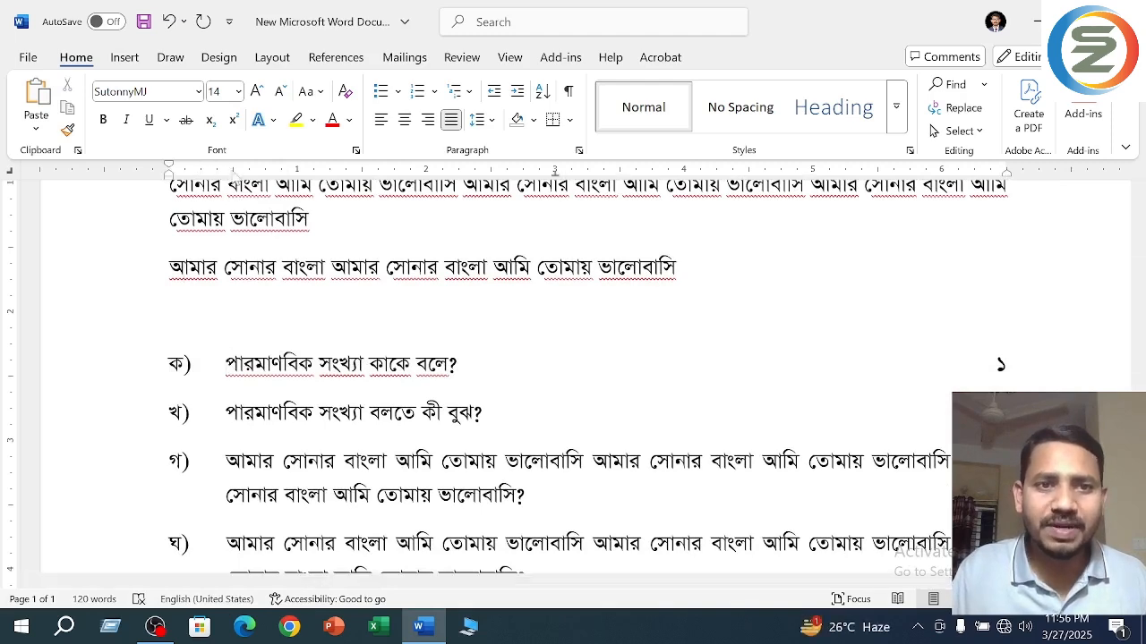
{"action": "left_click", "coordinate": [226, 364]}
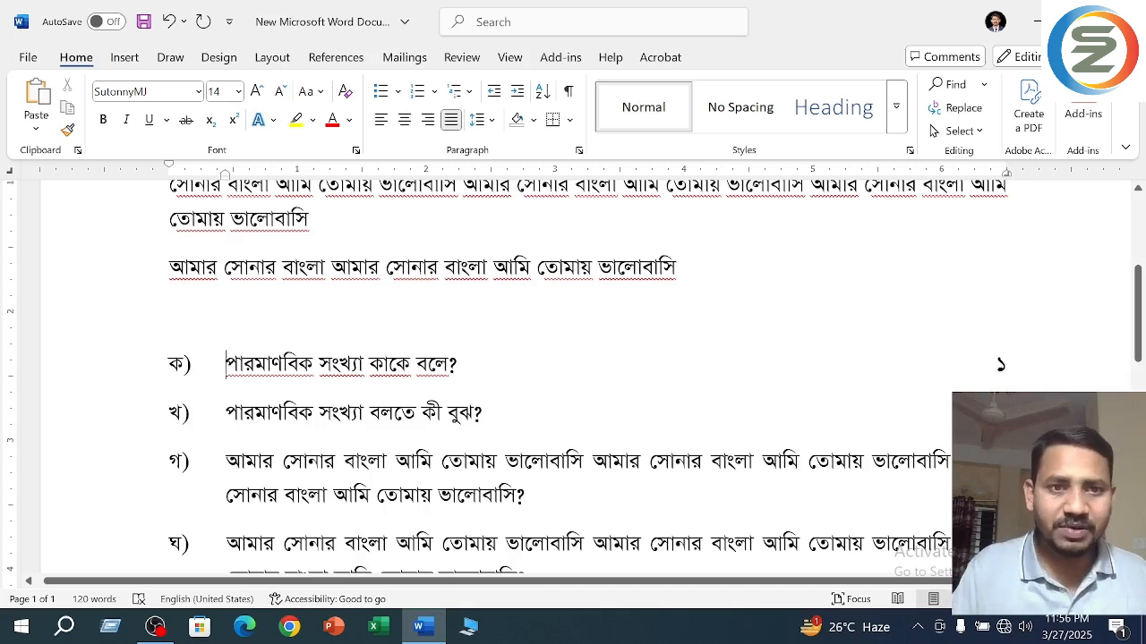
{"action": "left_click", "coordinate": [170, 267]}
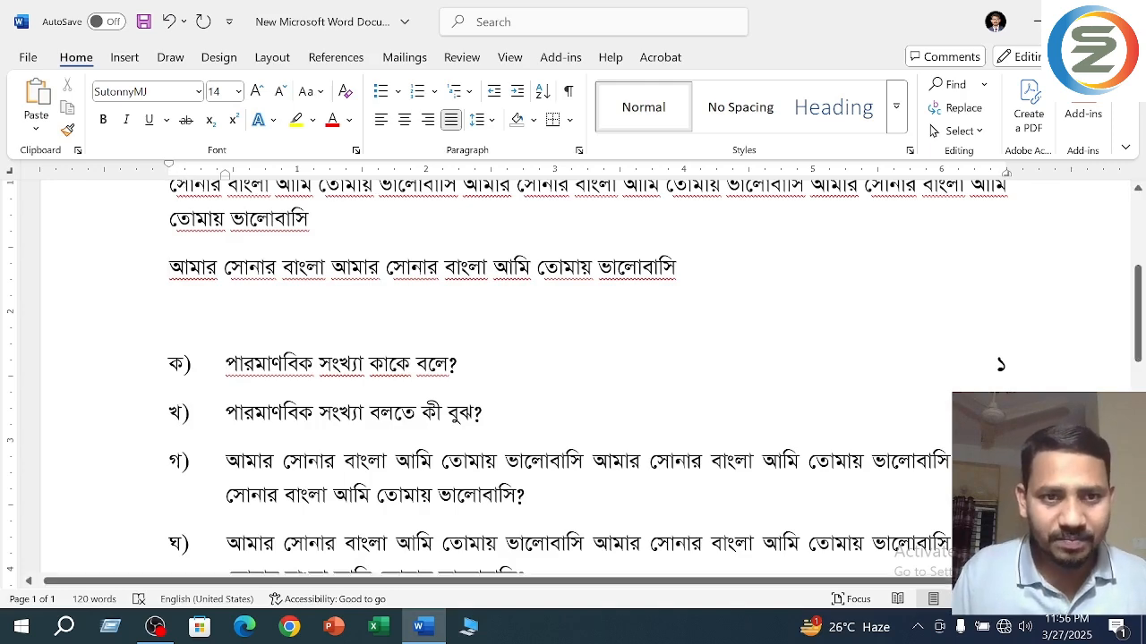
{"action": "scroll", "coordinate": [572, 376], "scroll_direction": "up", "scroll_amount": 2}
{"action": "scroll", "coordinate": [573, 376], "scroll_direction": "down", "scroll_amount": 3}
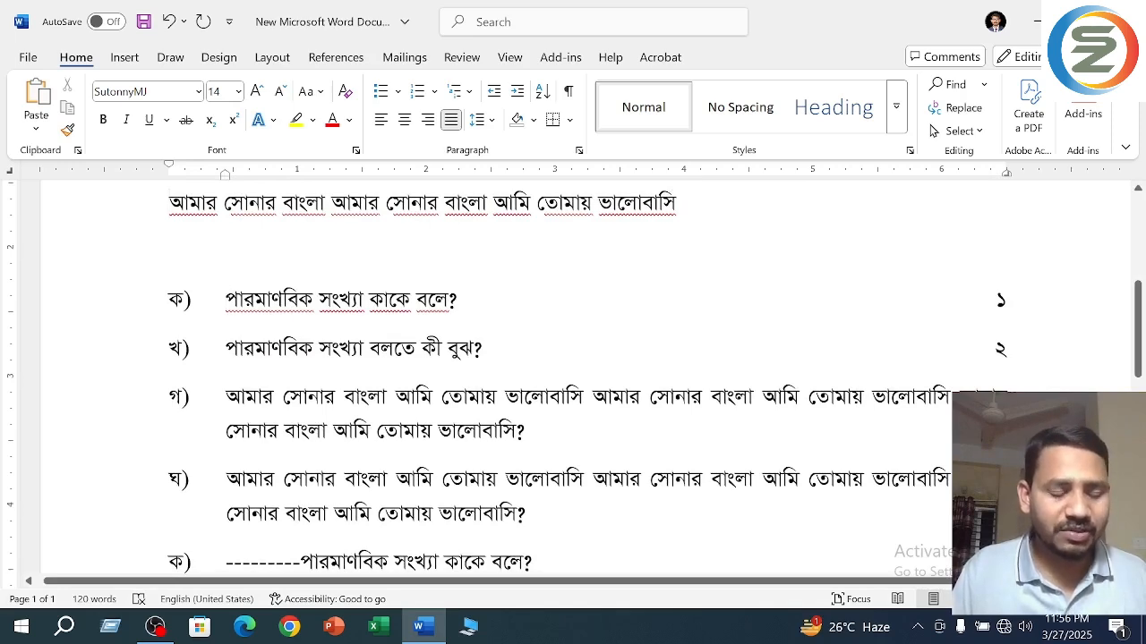
{"action": "left_click", "coordinate": [170, 202]}
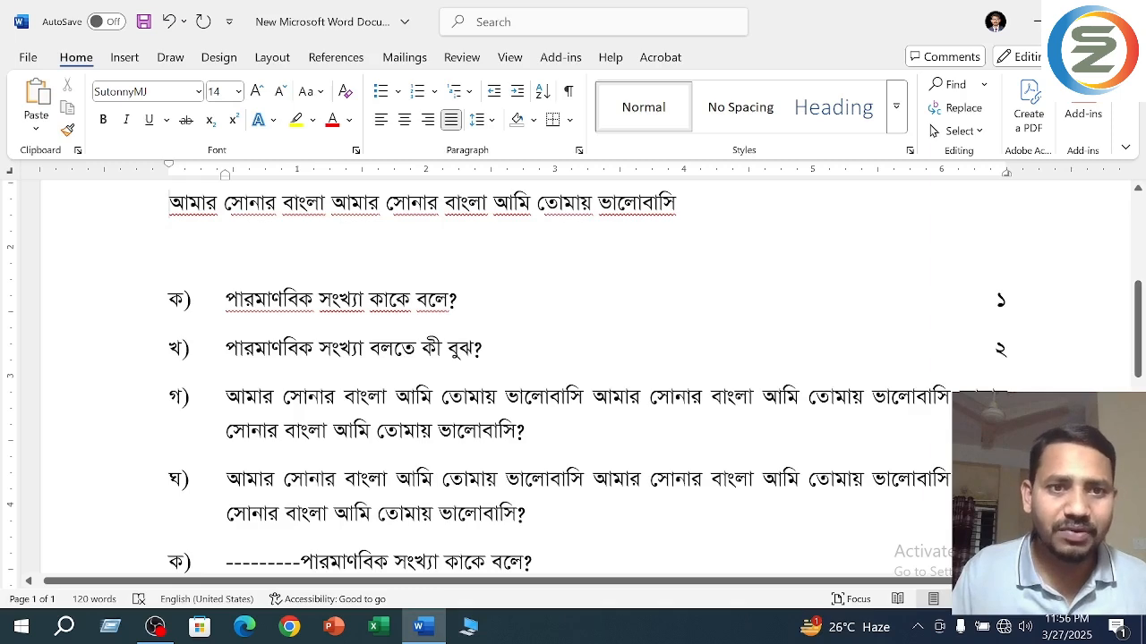
- Delete the row of dashes before the text in the copied "ক)" line below question "ঘ)"
{"action": "scroll", "coordinate": [573, 376], "scroll_direction": "down", "scroll_amount": 2}
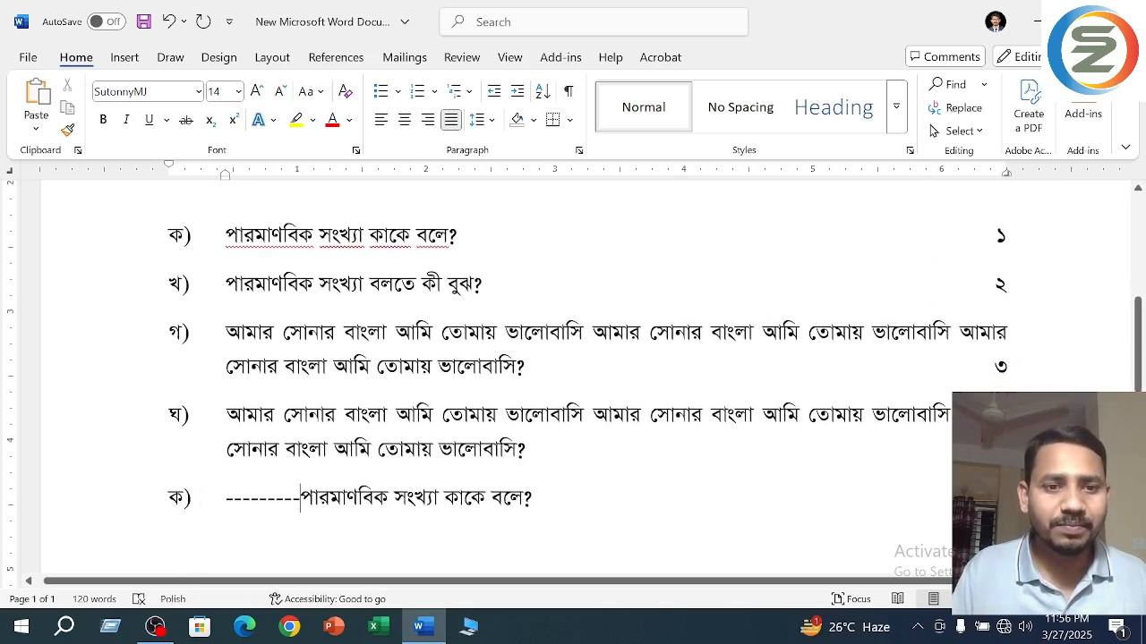
{"action": "key", "text": "shift+Left"}
{"action": "key", "text": "shift+Left"}
{"action": "key", "text": "shift+Left"}
{"action": "key", "text": "shift+Left"}
{"action": "key", "text": "shift+Left"}
{"action": "key", "text": "shift+Left"}
{"action": "key", "text": "shift+Left"}
{"action": "key", "text": "shift+Left"}
{"action": "key", "text": "shift+Left"}
{"action": "key", "text": "BackSpace"}
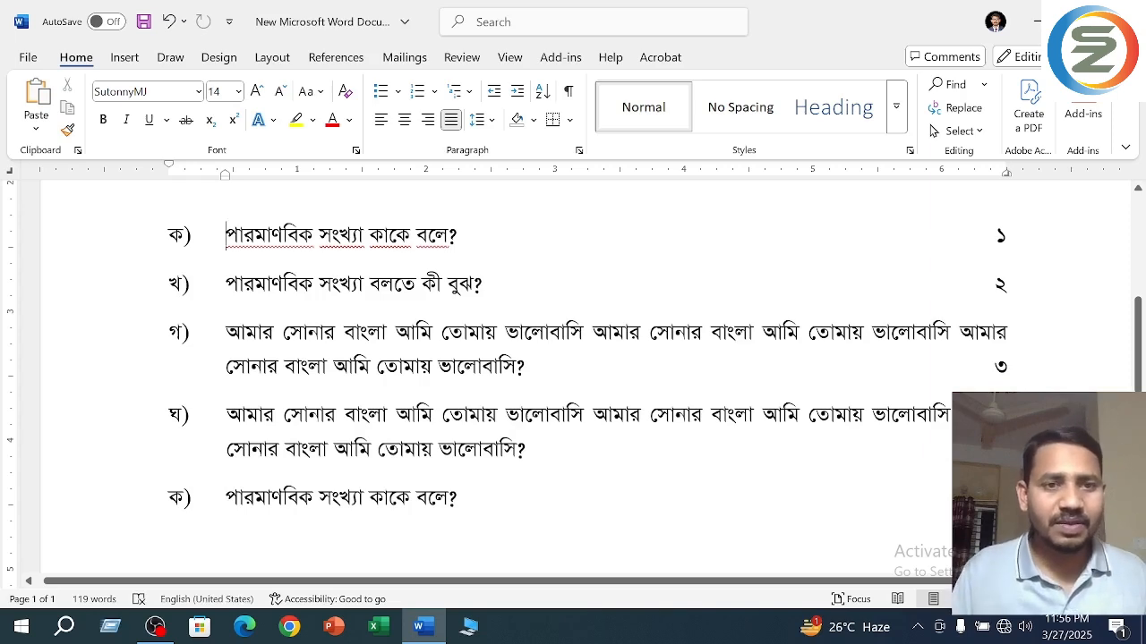
- Replace the long paragraph's first-line indent with a hanging indent matching the question lines, about 0.45 inch
{"action": "scroll", "coordinate": [573, 376], "scroll_direction": "up", "scroll_amount": 3}
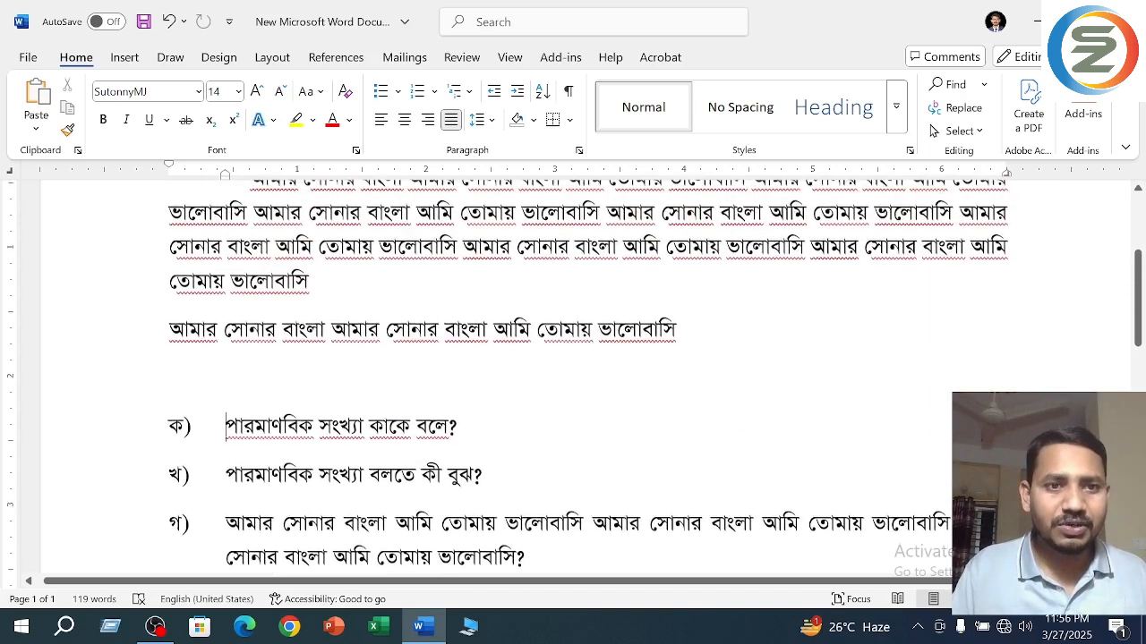
{"action": "left_click", "coordinate": [166, 184]}
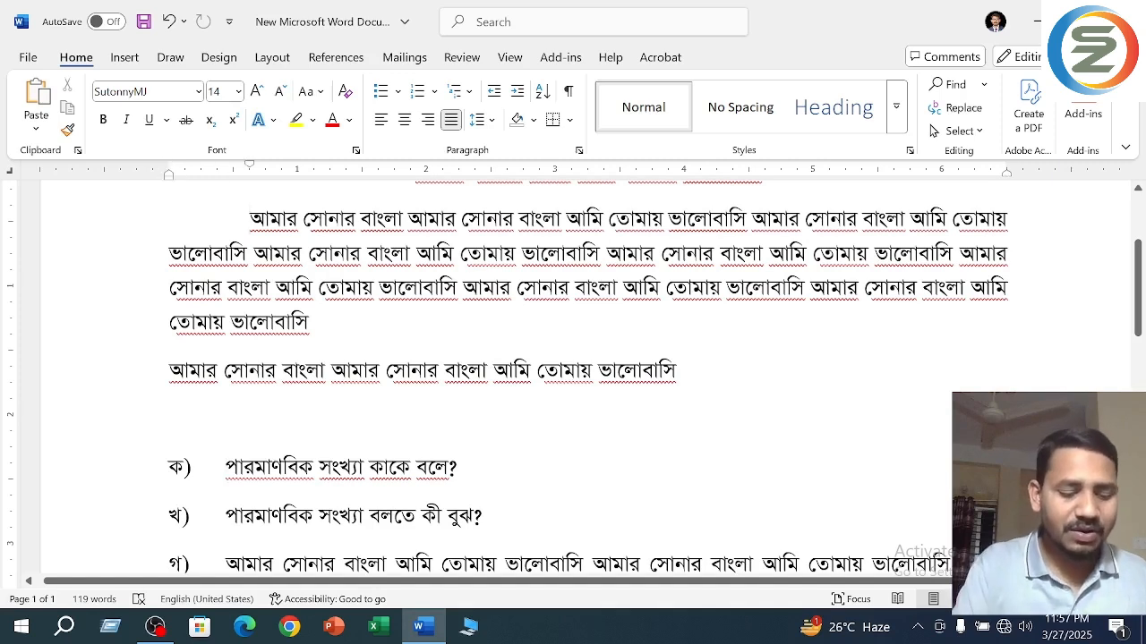
{"action": "key", "text": "ctrl+t"}
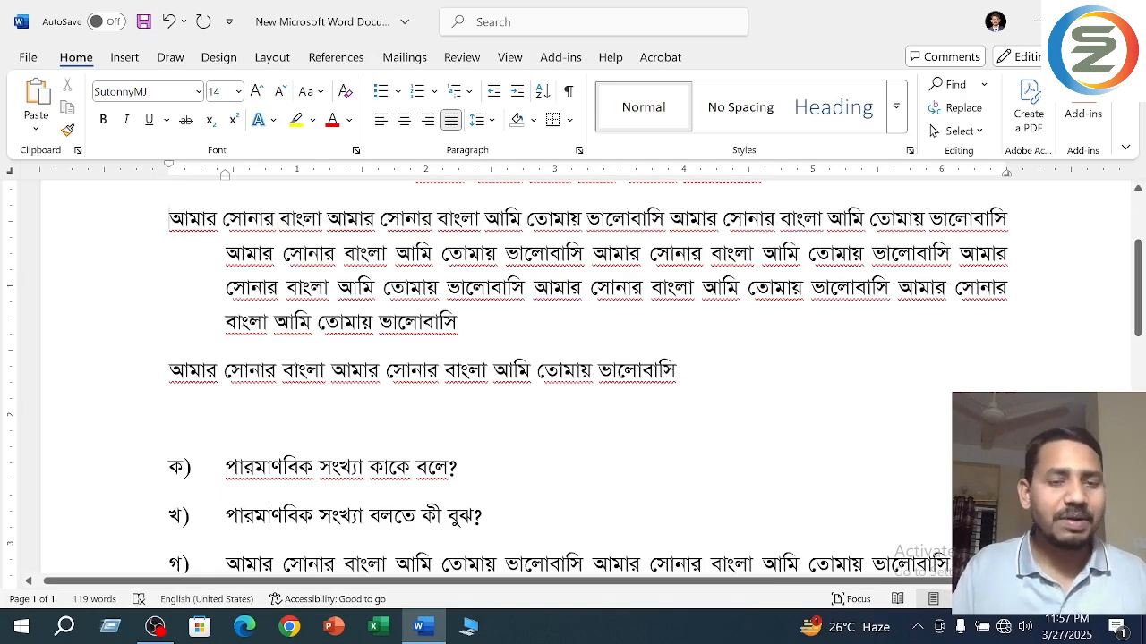
- Delete the copied question line "ক)" below question "ঘ)"
{"action": "scroll", "coordinate": [573, 376], "scroll_direction": "down", "scroll_amount": 5}
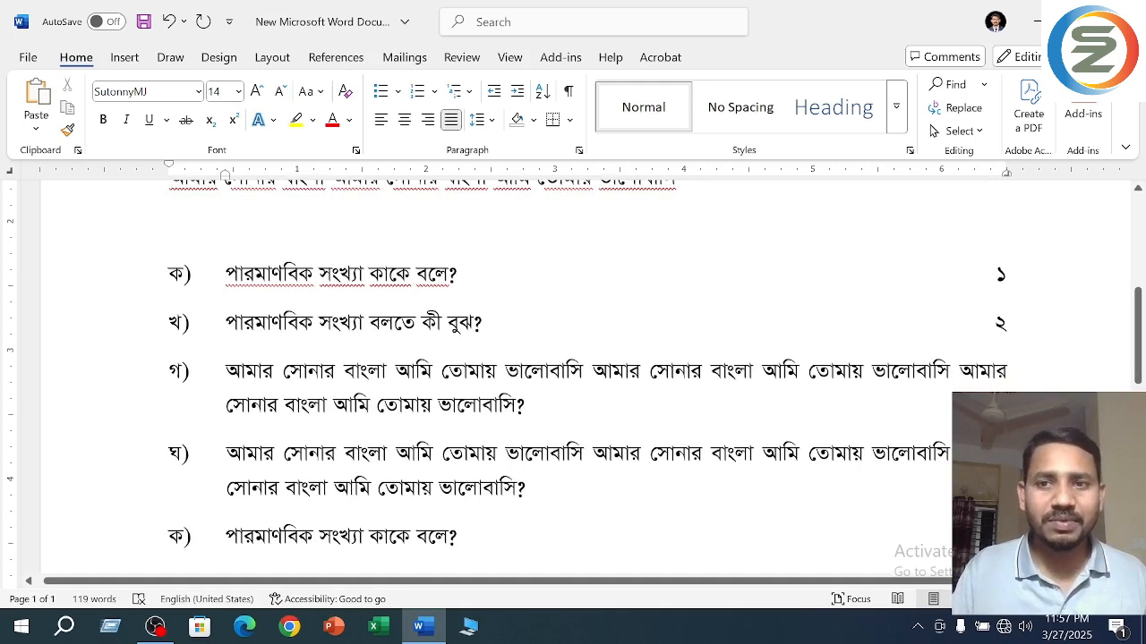
{"action": "scroll", "coordinate": [142, 459], "scroll_direction": "down", "scroll_amount": 2}
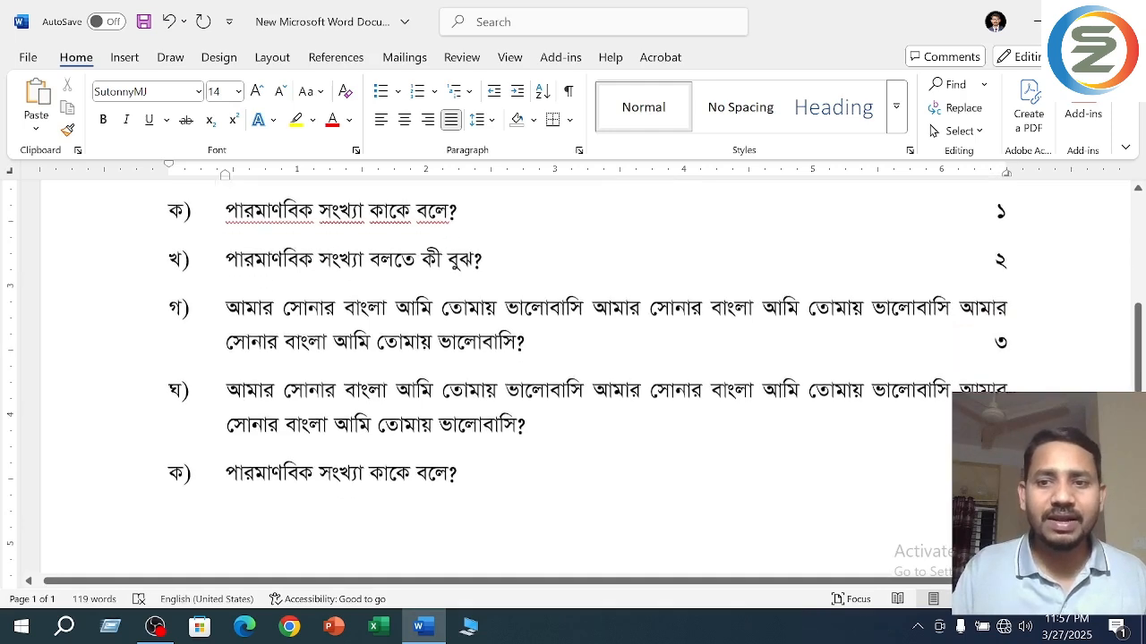
{"action": "left_click", "coordinate": [74, 476]}
{"action": "key", "text": "Delete"}
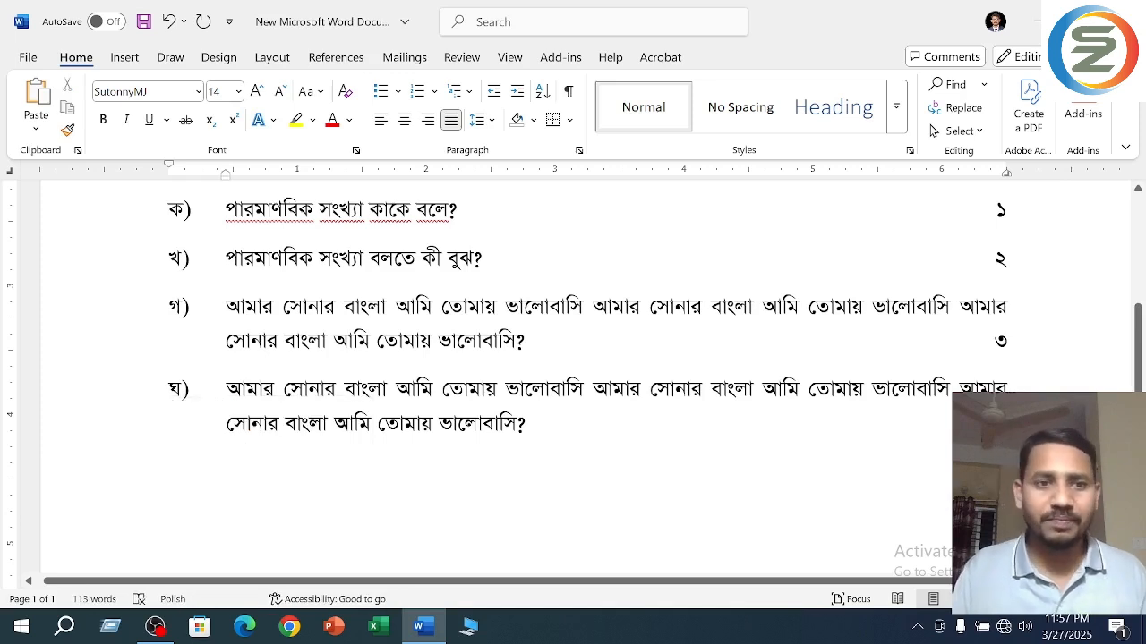
- Select the four question lines "ক)" to "ঘ)" to check their alignment, and save the document
{"action": "scroll", "coordinate": [74, 476], "scroll_direction": "up", "scroll_amount": 2}
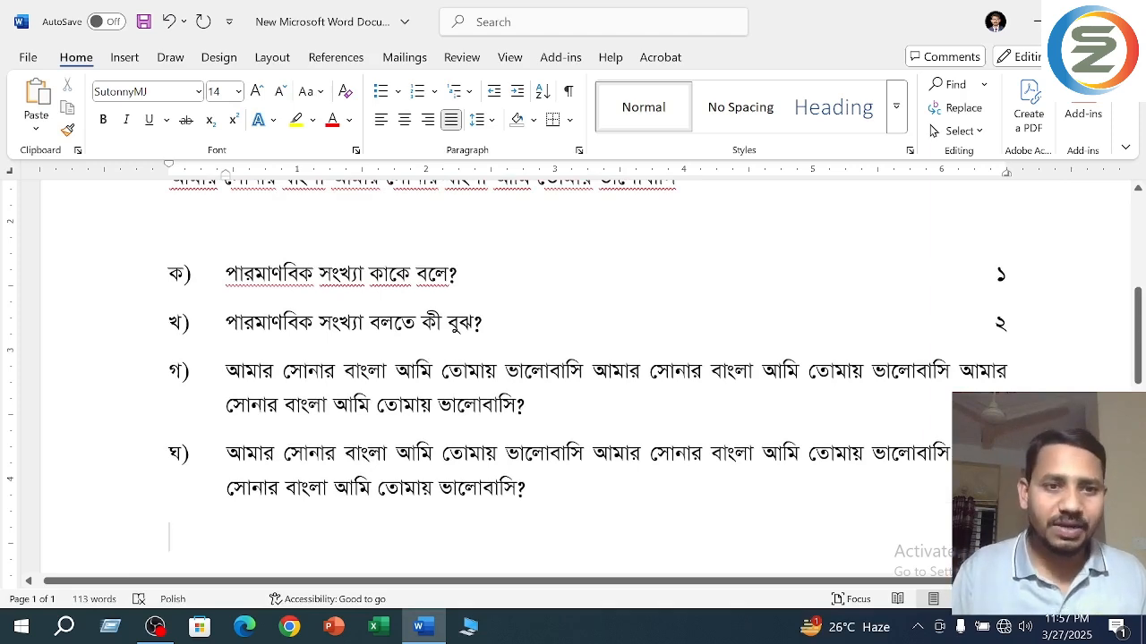
{"action": "left_click_drag", "start_coordinate": [107, 281], "coordinate": [101, 490]}
{"action": "left_click", "coordinate": [495, 488]}
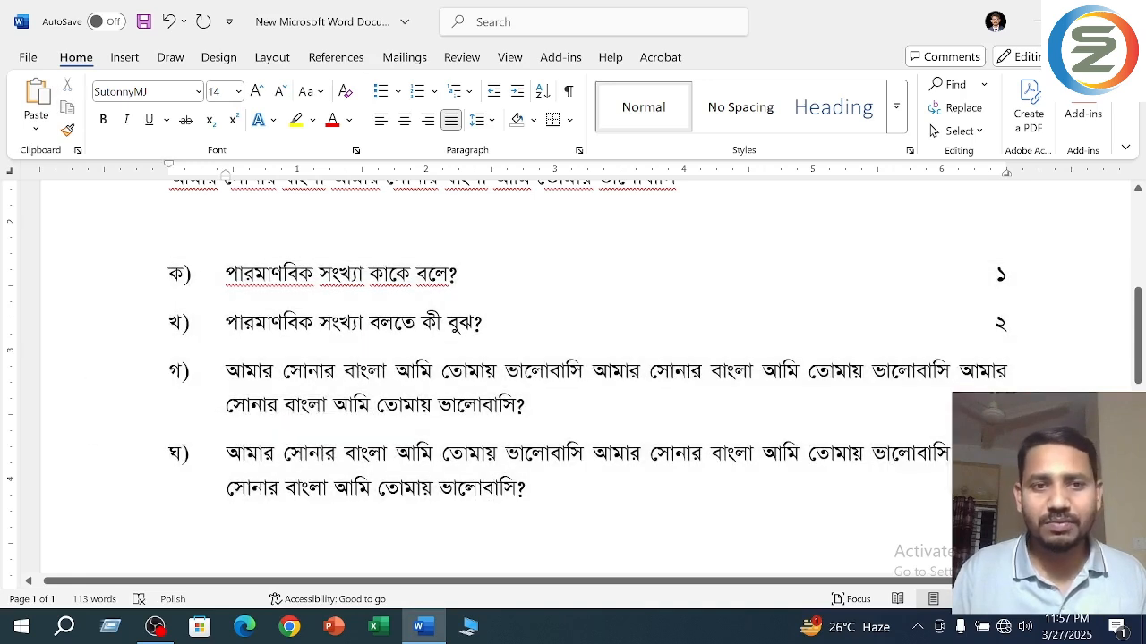
{"action": "left_click_drag", "start_coordinate": [115, 283], "coordinate": [530, 521]}
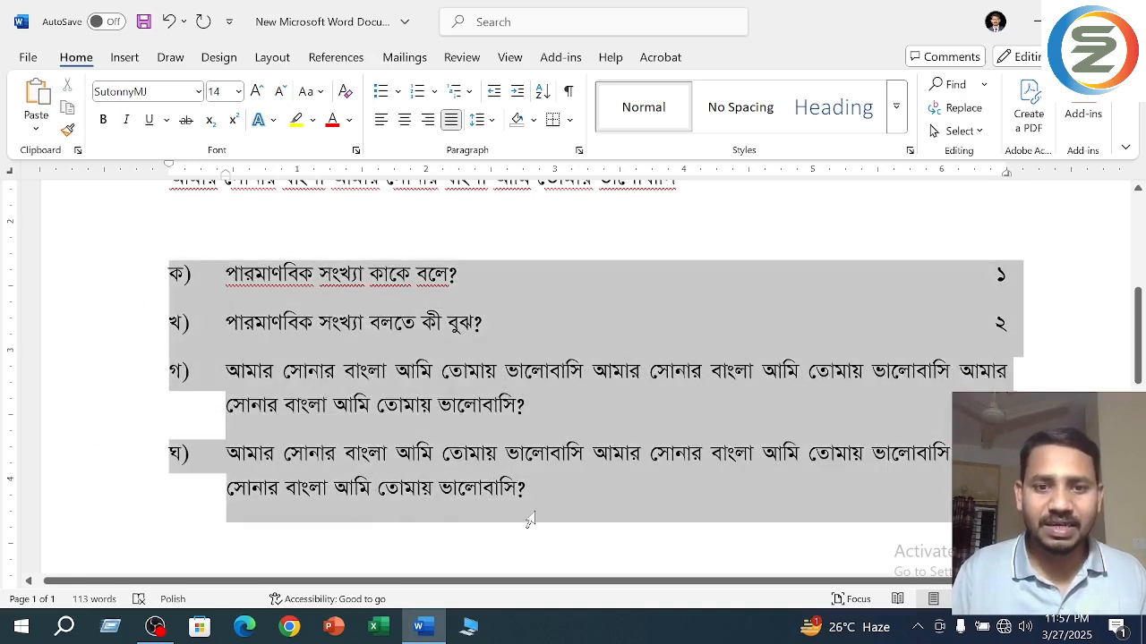
{"action": "left_click", "coordinate": [220, 278]}
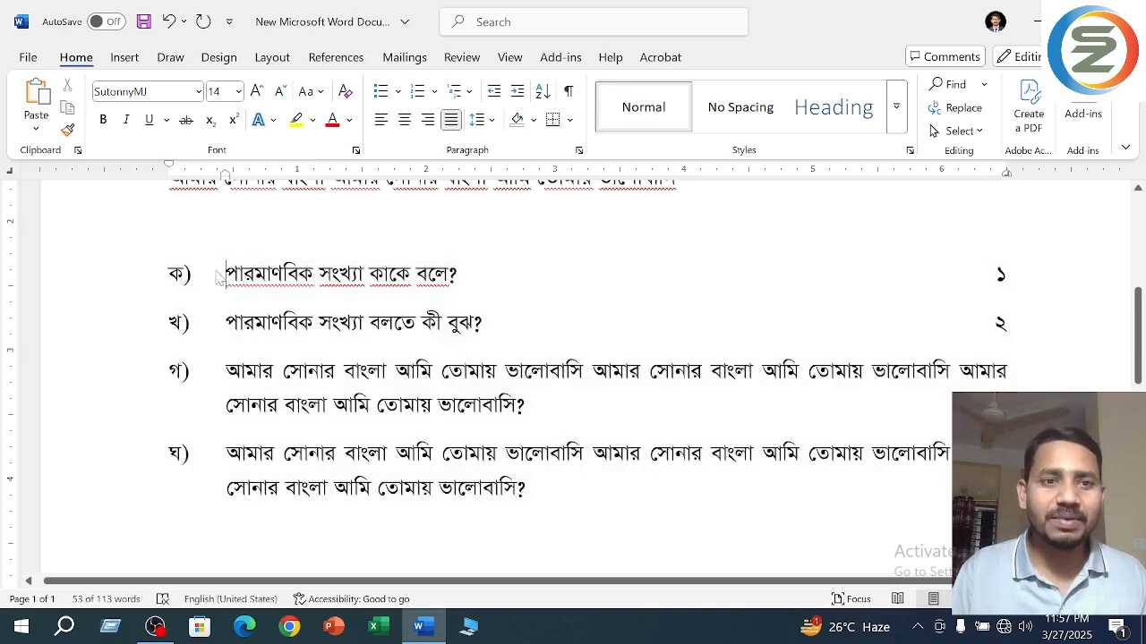
{"action": "key", "text": "ctrl+s"}
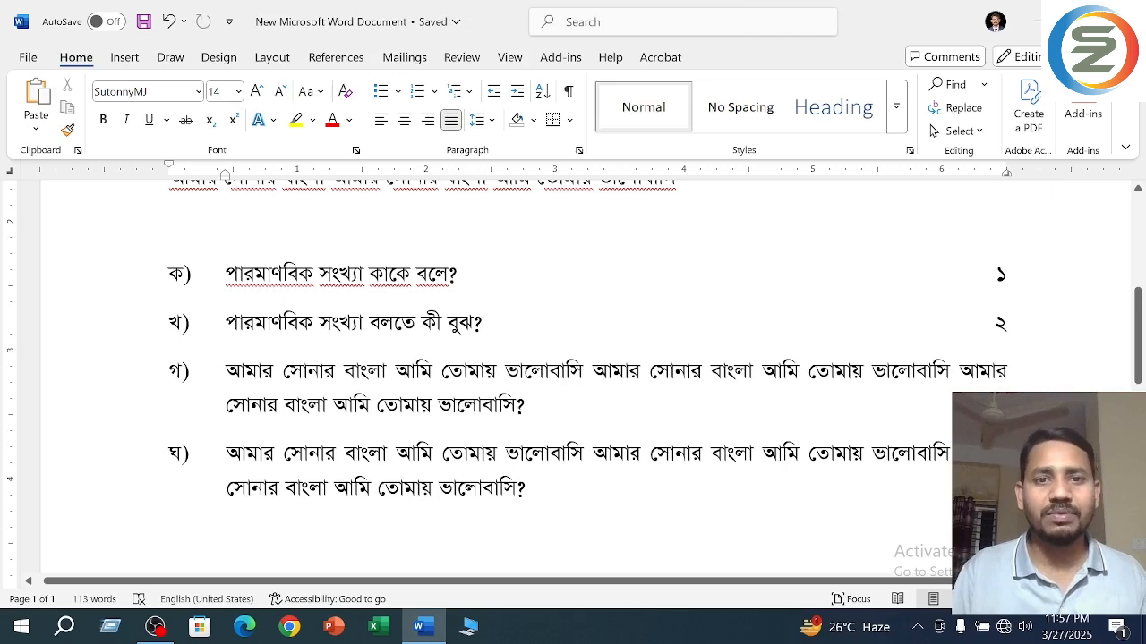
{"action": "left_click_drag", "start_coordinate": [116, 274], "coordinate": [186, 497]}
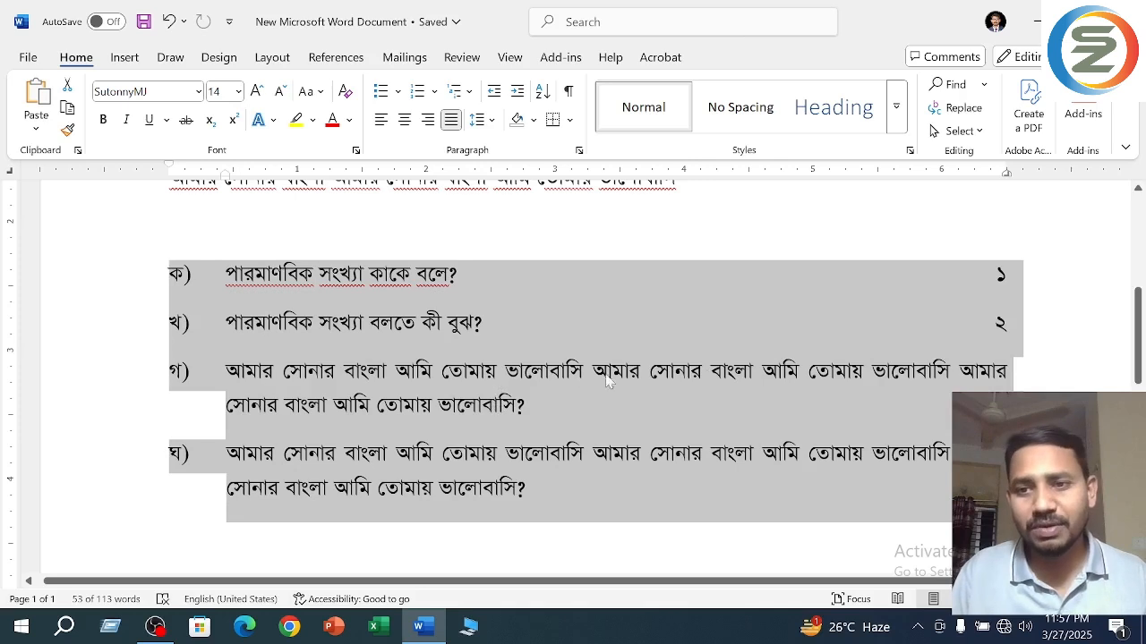
{"action": "left_click", "coordinate": [604, 302]}
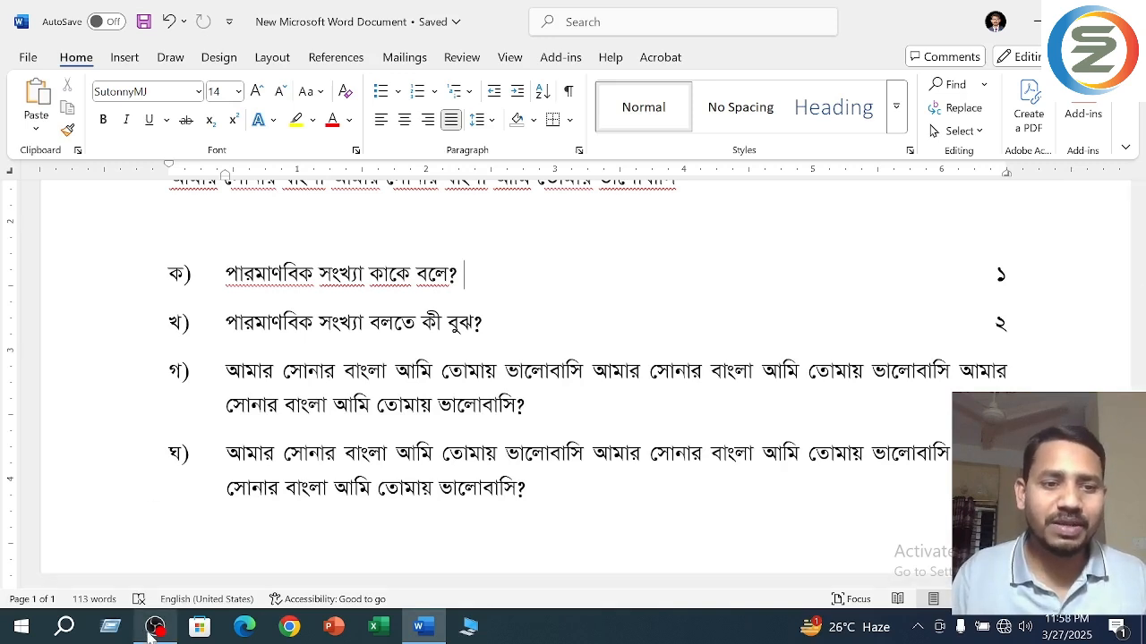
{"action": "mouse_move", "coordinate": [152, 636]}
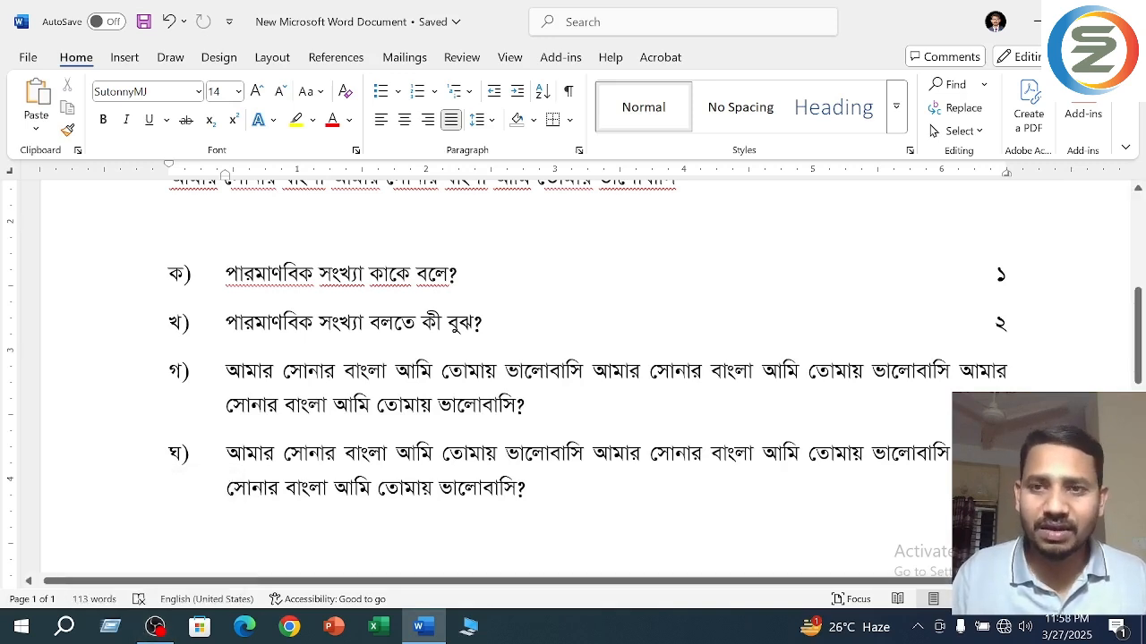